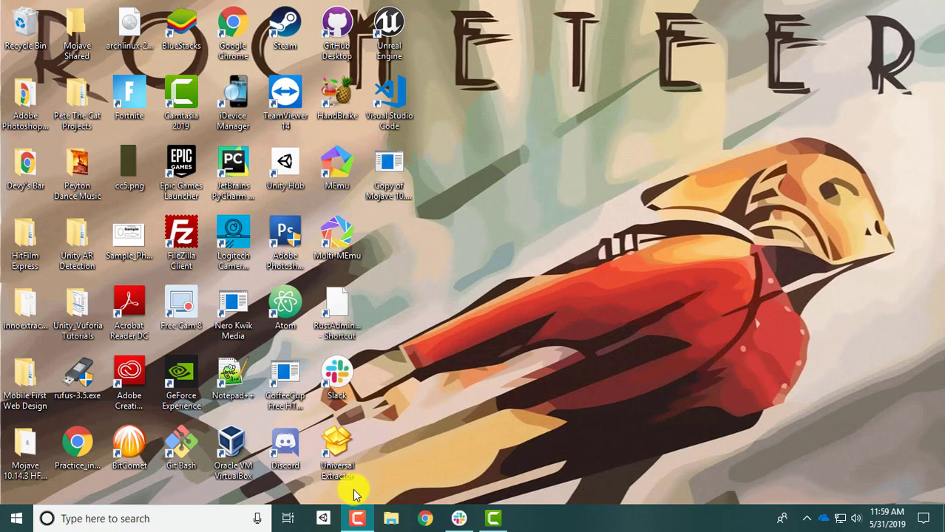
Start a new Unity Hub project using the 3D template
{"action": "left_click", "coordinate": [331, 516]}
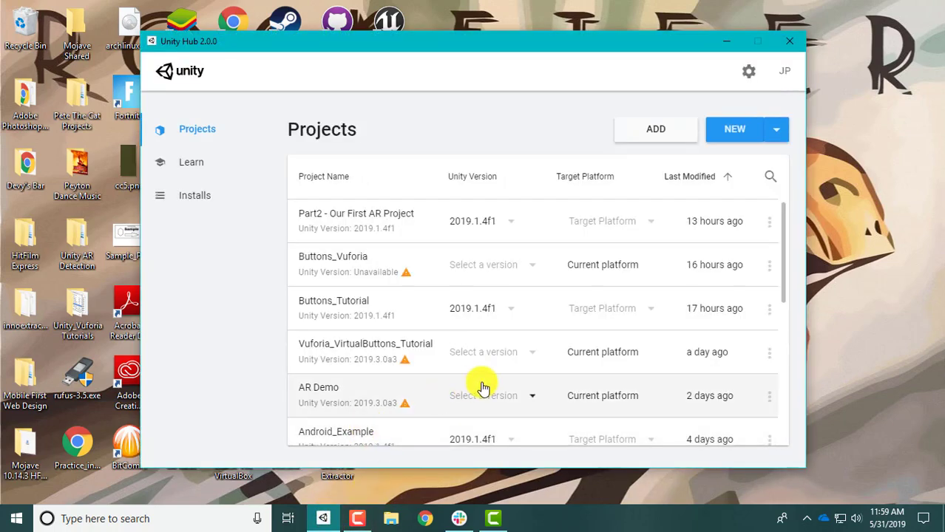
{"action": "left_click", "coordinate": [735, 130]}
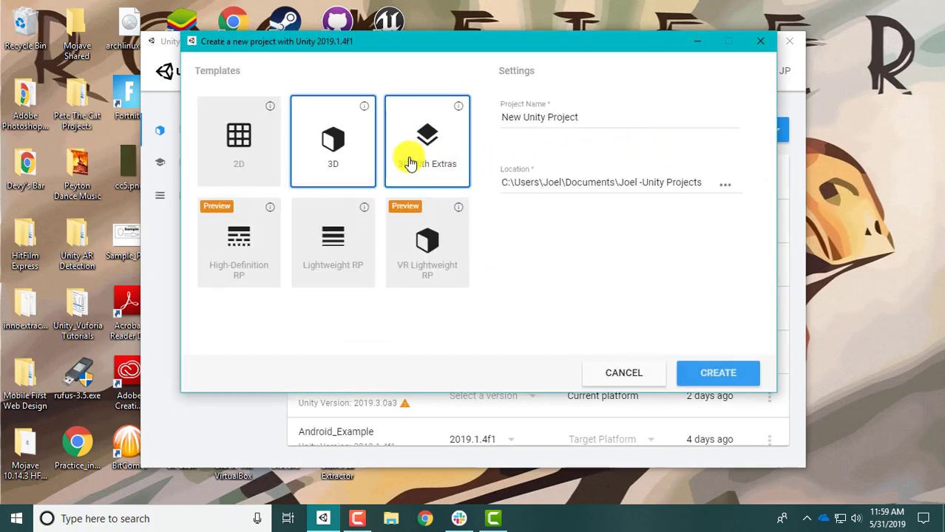
{"action": "left_click", "coordinate": [331, 141]}
Name the project 'Unity & Vuforia - Part 1 - Our First App' and create it
{"action": "left_click_drag", "start_coordinate": [581, 119], "coordinate": [459, 127]}
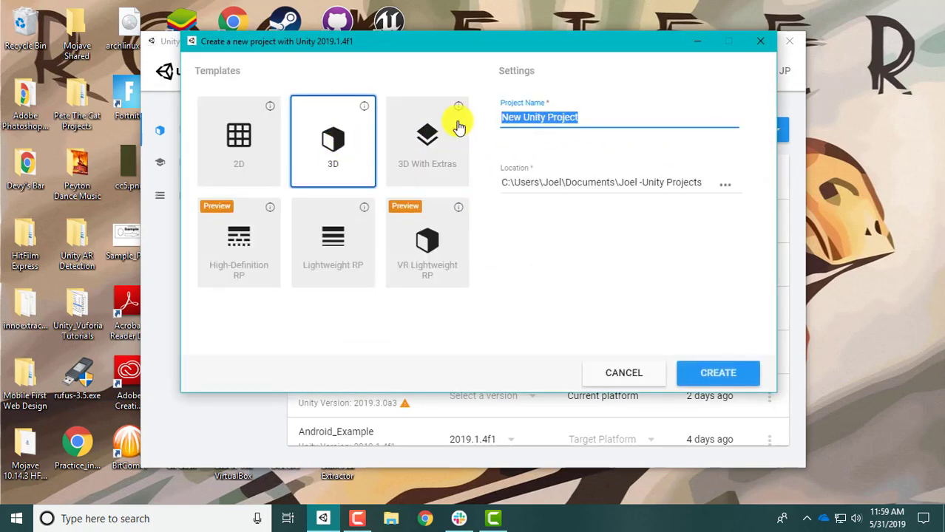
{"action": "type", "text": "Part"}
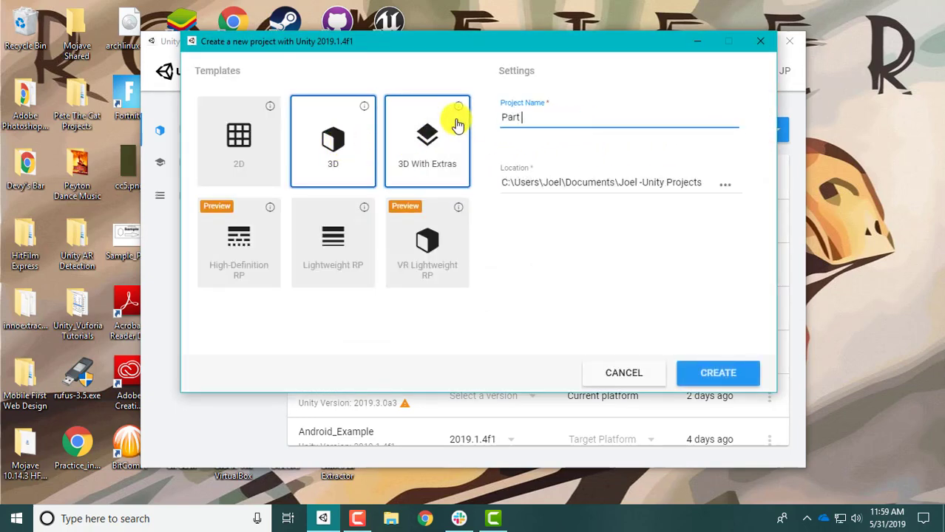
{"action": "type", "text": "r"}
{"action": "key", "text": "BackSpace"}
{"action": "key", "text": "BackSpace"}
{"action": "key", "text": "BackSpace"}
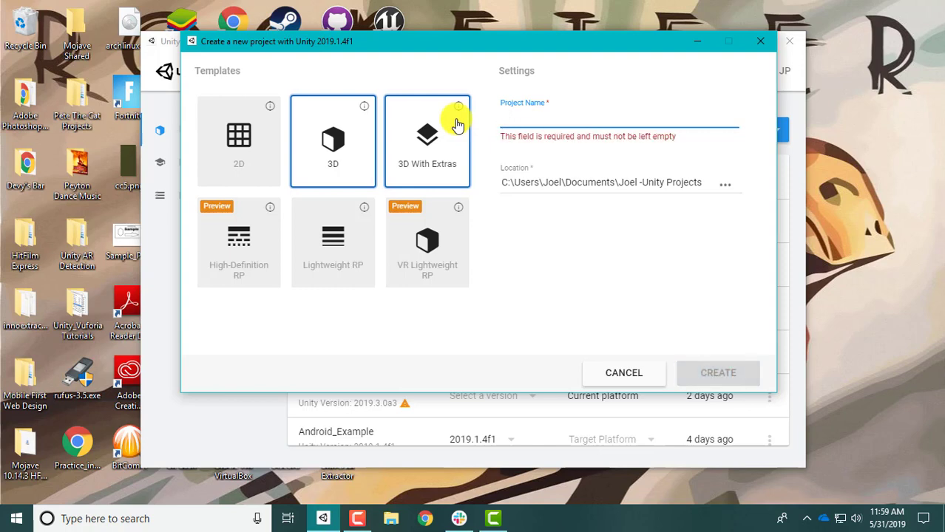
{"action": "type", "text": "Unityy"}
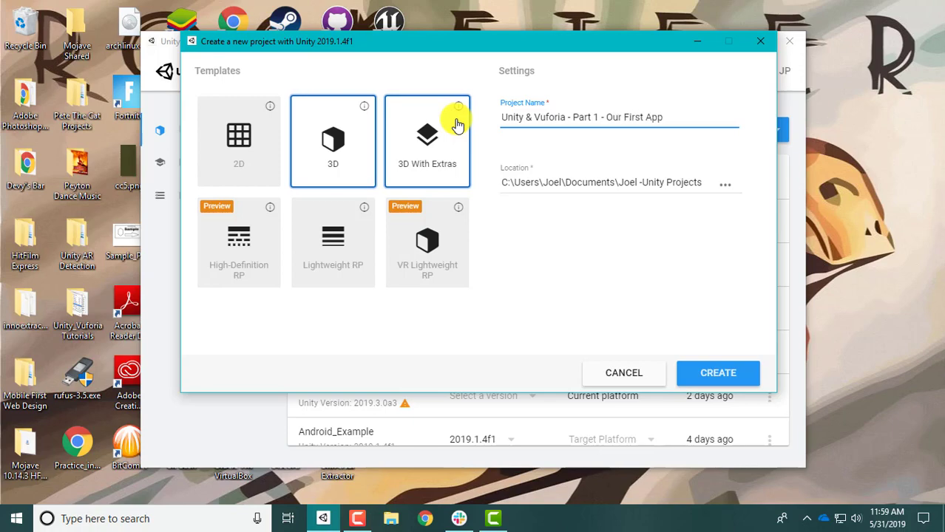
{"action": "key", "text": "super+d"}
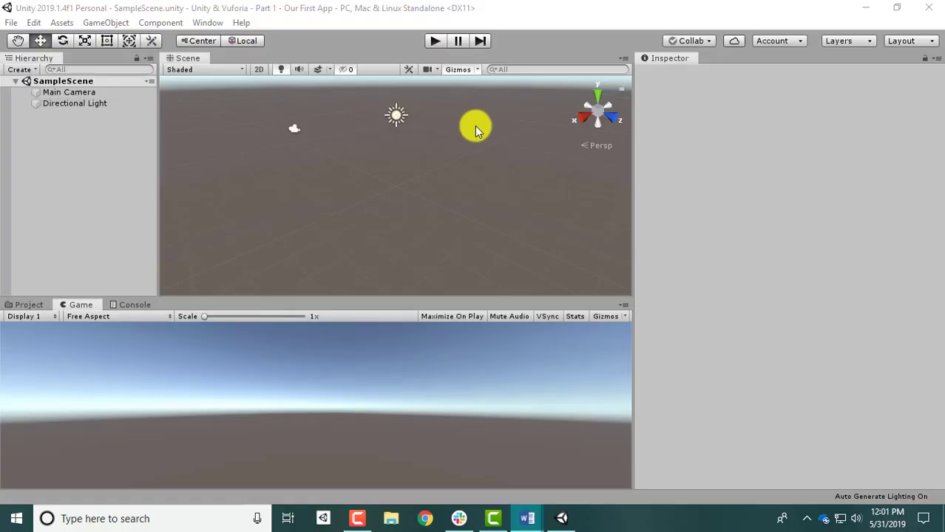
Delete the Main Camera from the SampleScene Hierarchy, leaving the Directional Light
{"action": "left_click", "coordinate": [113, 13]}
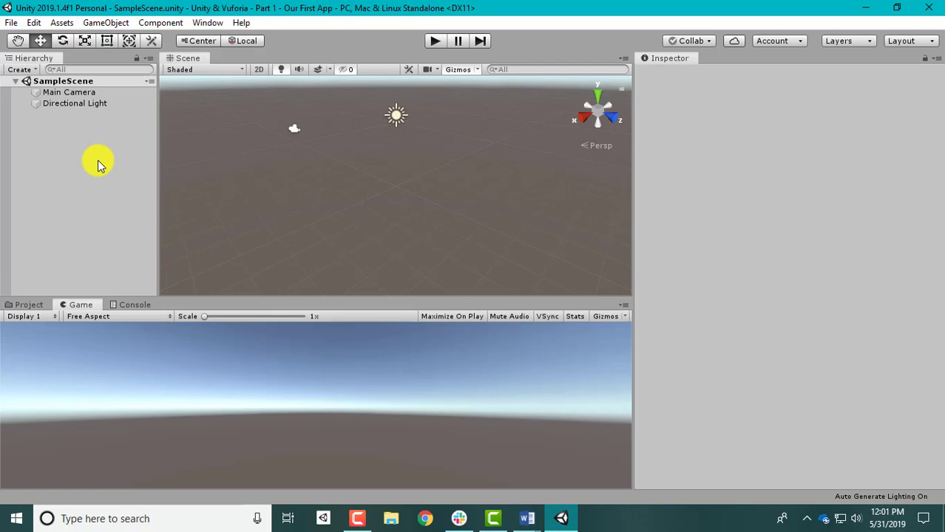
{"action": "left_click", "coordinate": [52, 93]}
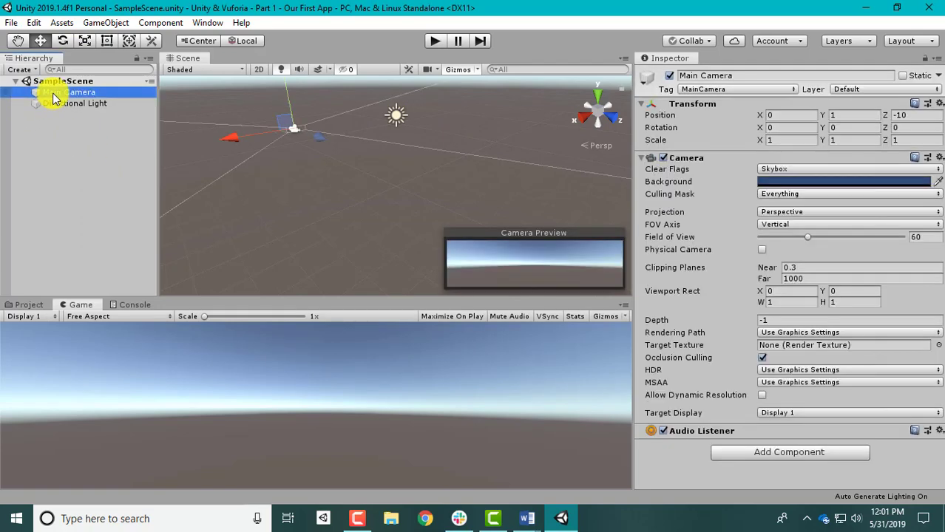
{"action": "right_click", "coordinate": [53, 99]}
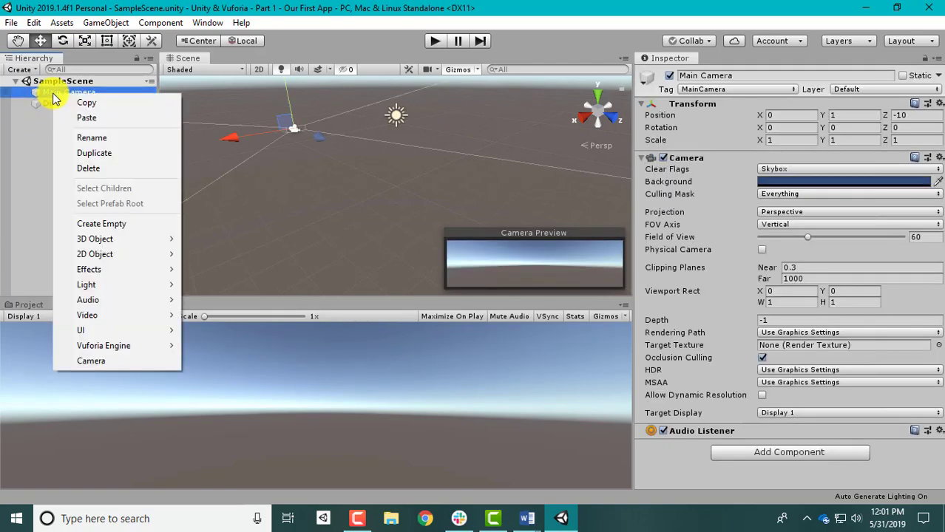
{"action": "left_click", "coordinate": [95, 171]}
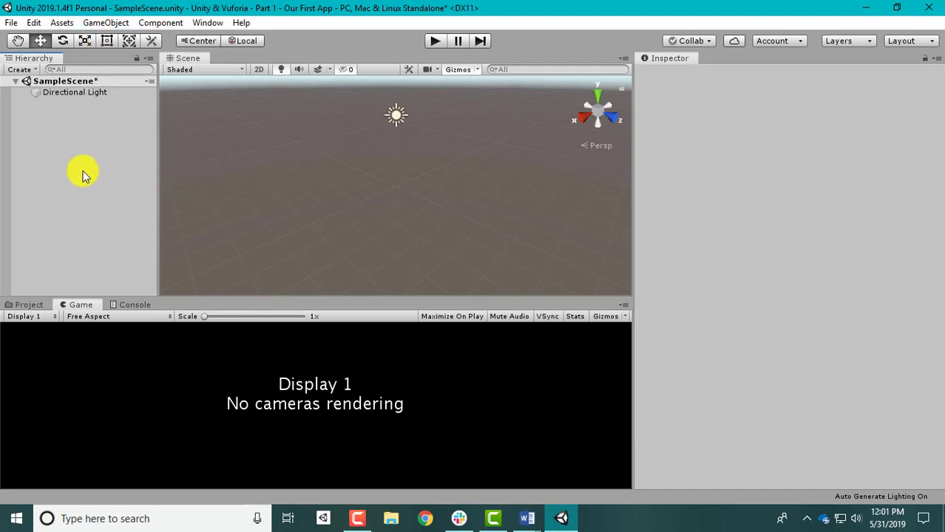
{"action": "left_click", "coordinate": [26, 305]}
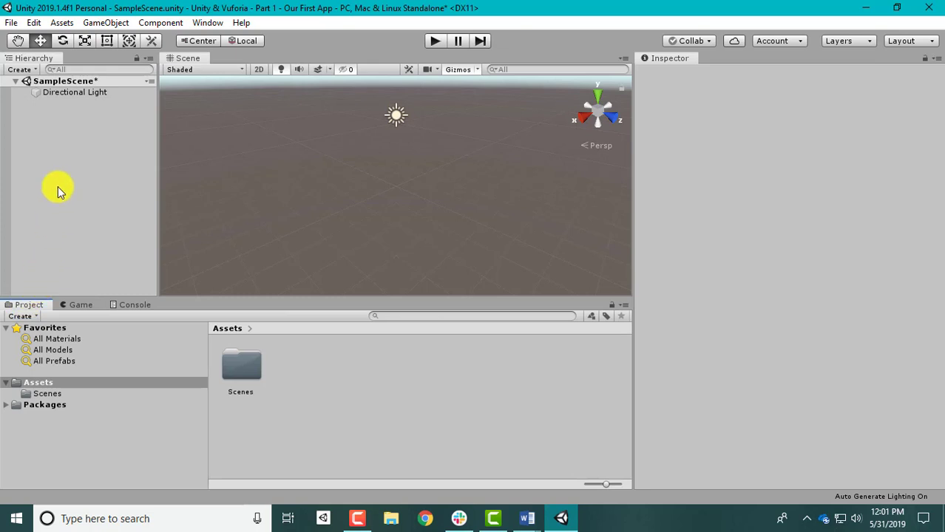
{"action": "left_click", "coordinate": [12, 23]}
Tick Vuforia Augmented Reality Supported in Player settings, keeping the Vuforia files
{"action": "left_click", "coordinate": [46, 160]}
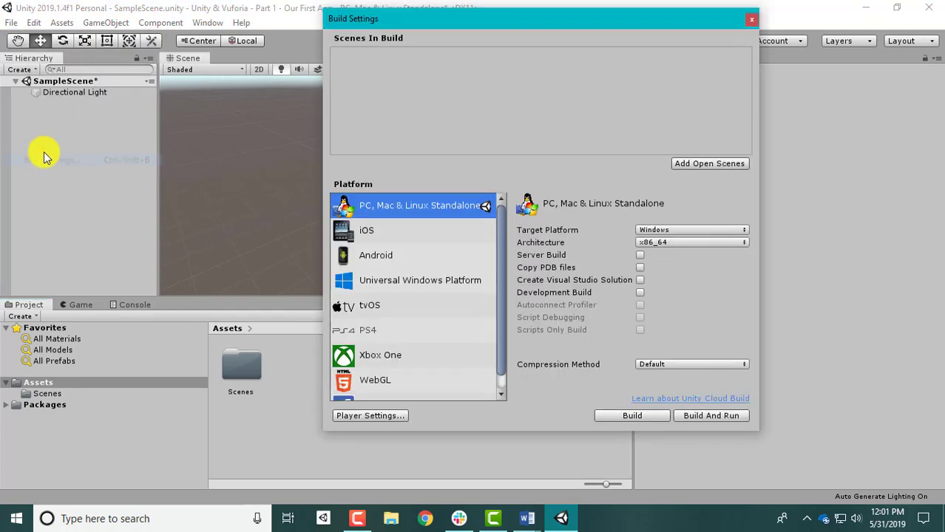
{"action": "left_click", "coordinate": [374, 416]}
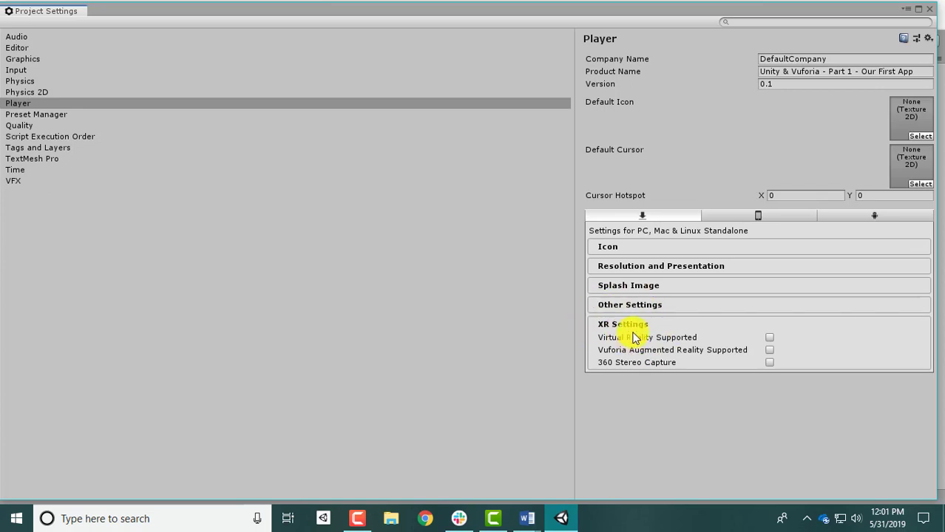
{"action": "left_click", "coordinate": [769, 351]}
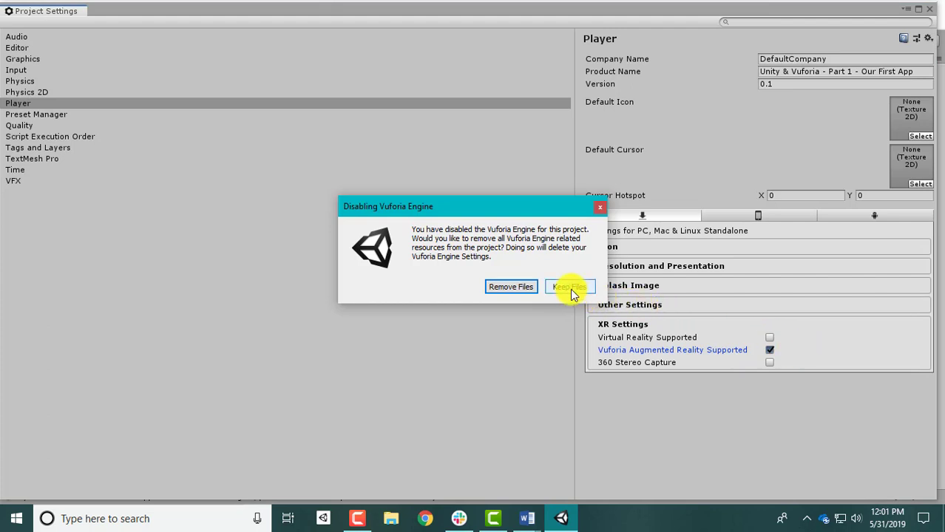
{"action": "left_click", "coordinate": [563, 287]}
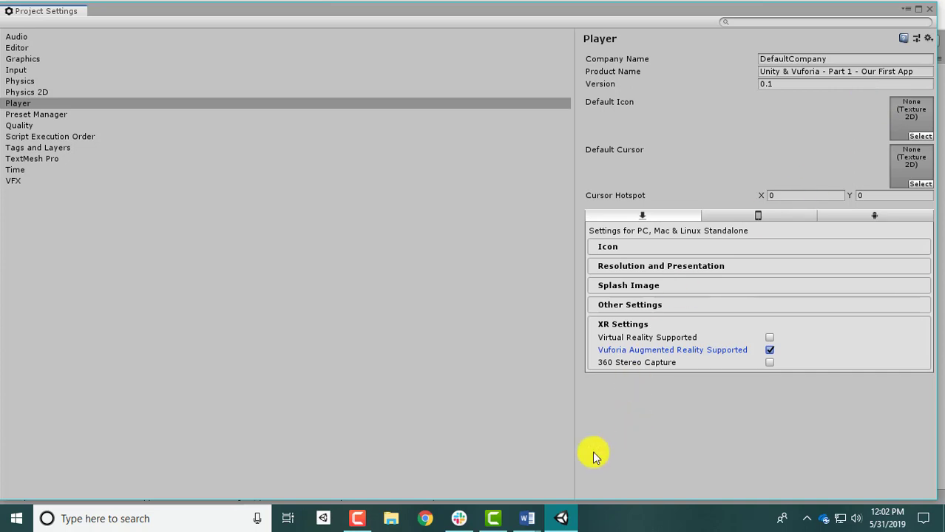
Review the Other Settings player options, then close Project Settings and Build Settings
{"action": "left_click", "coordinate": [621, 303]}
{"action": "left_click", "coordinate": [629, 399]}
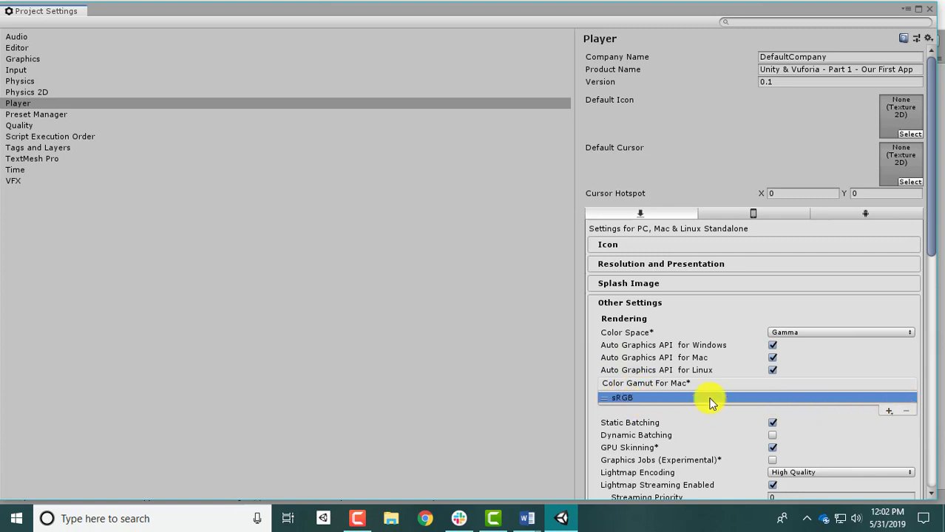
{"action": "left_click", "coordinate": [610, 302]}
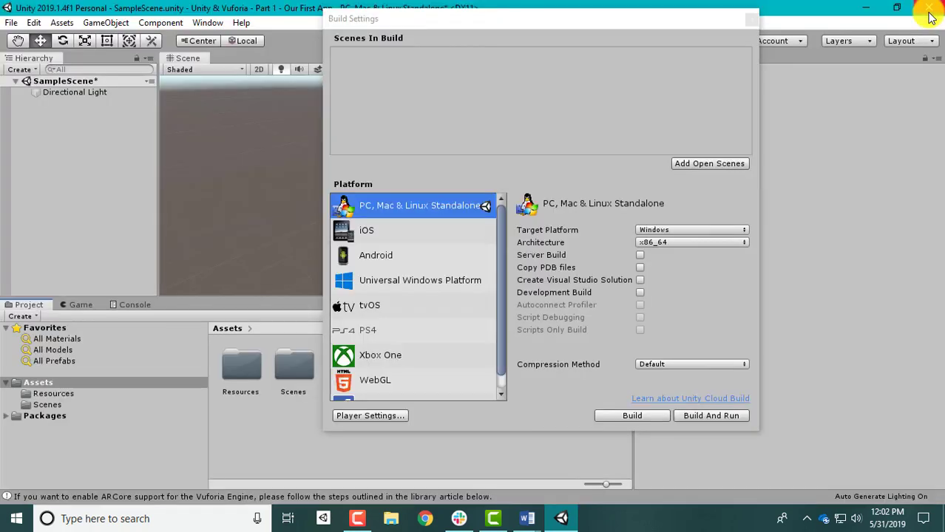
{"action": "left_click", "coordinate": [930, 8]}
{"action": "left_click", "coordinate": [752, 19]}
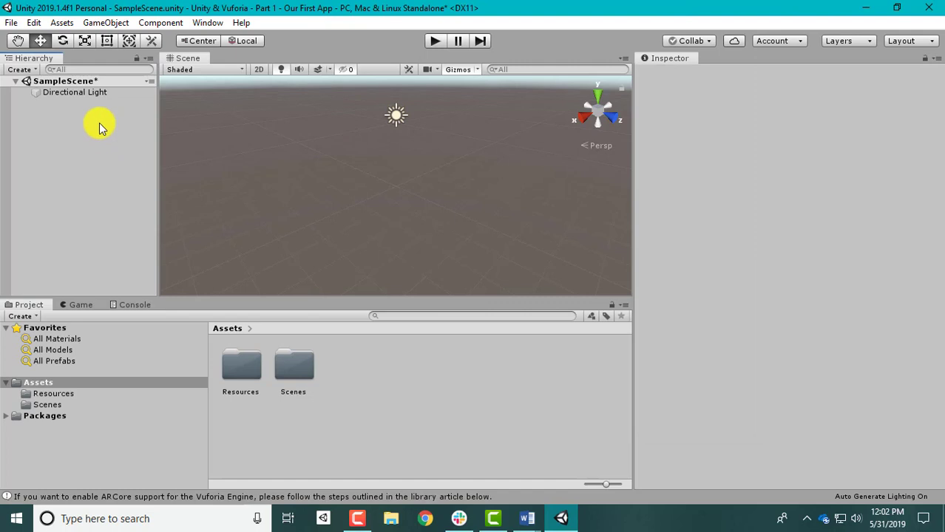
Add a Vuforia Engine AR Camera and import the Vuforia Engine assets
{"action": "left_click", "coordinate": [105, 23]}
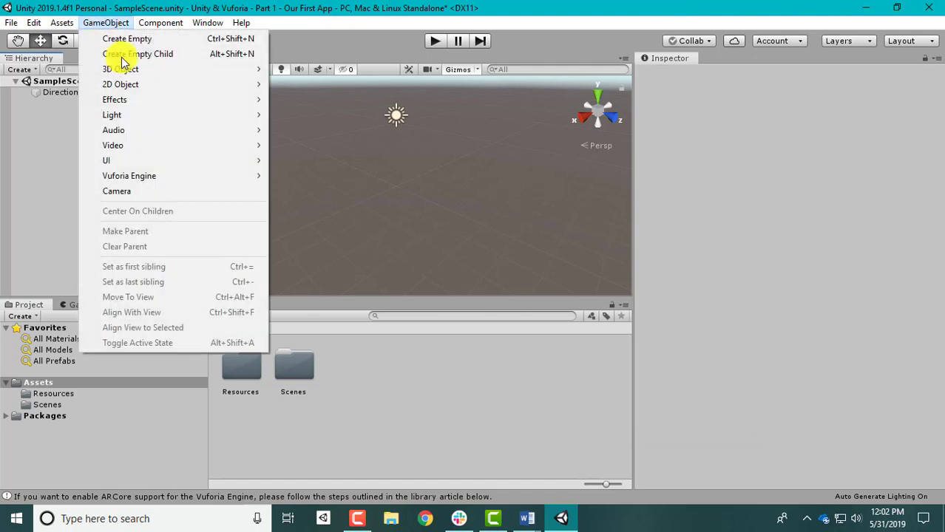
{"action": "mouse_move", "coordinate": [191, 180]}
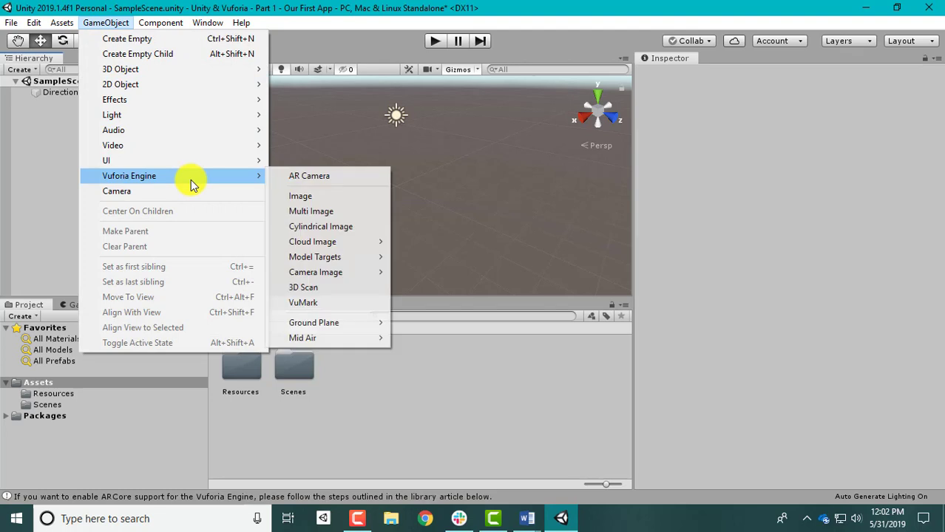
{"action": "left_click", "coordinate": [296, 178]}
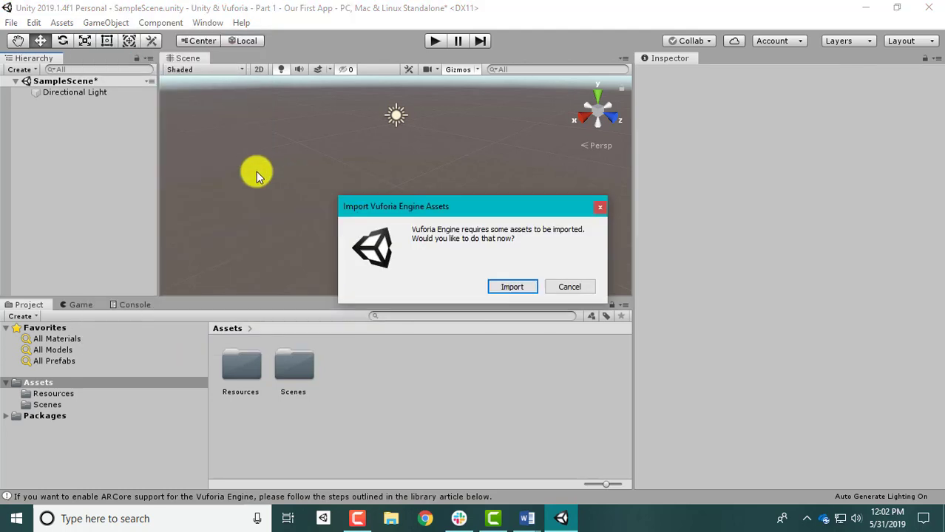
{"action": "left_click", "coordinate": [508, 285]}
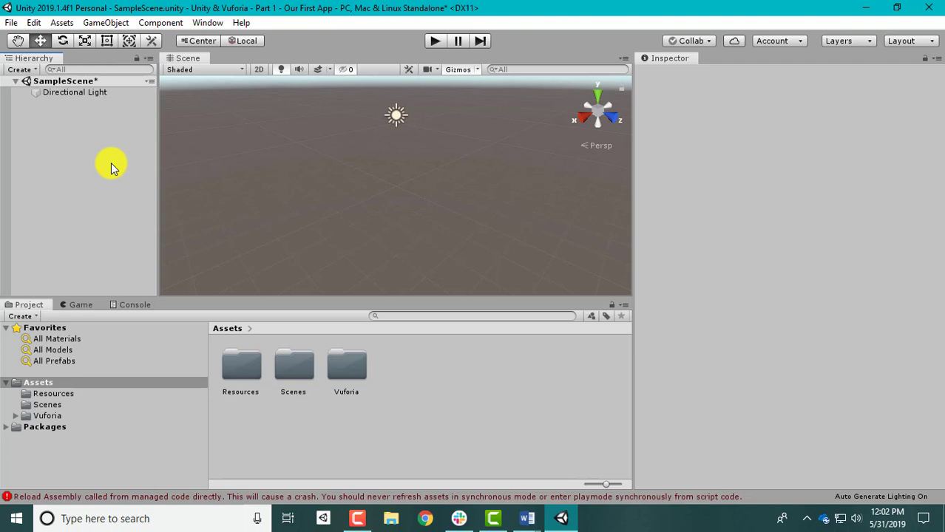
{"action": "left_click", "coordinate": [426, 516]}
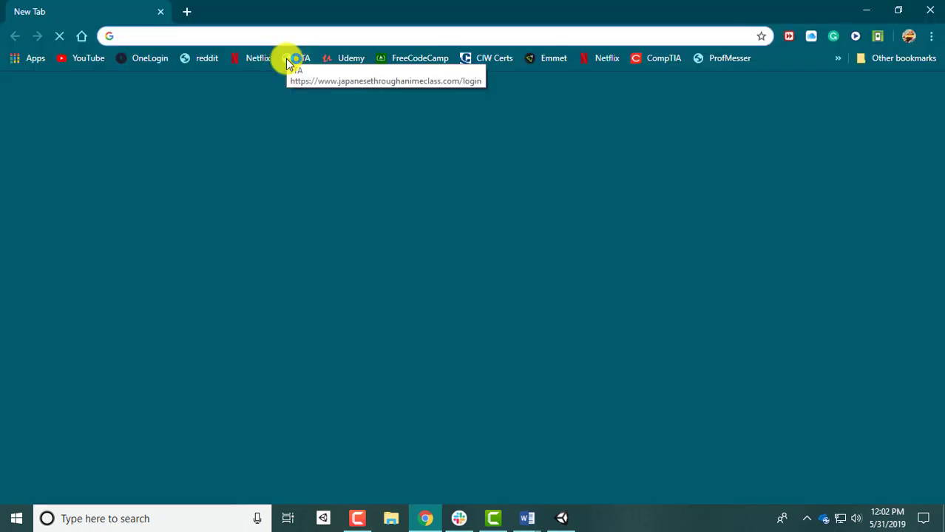
Sign in to the Vuforia developer portal and open the Target Manager
{"action": "type", "text": "deve"}
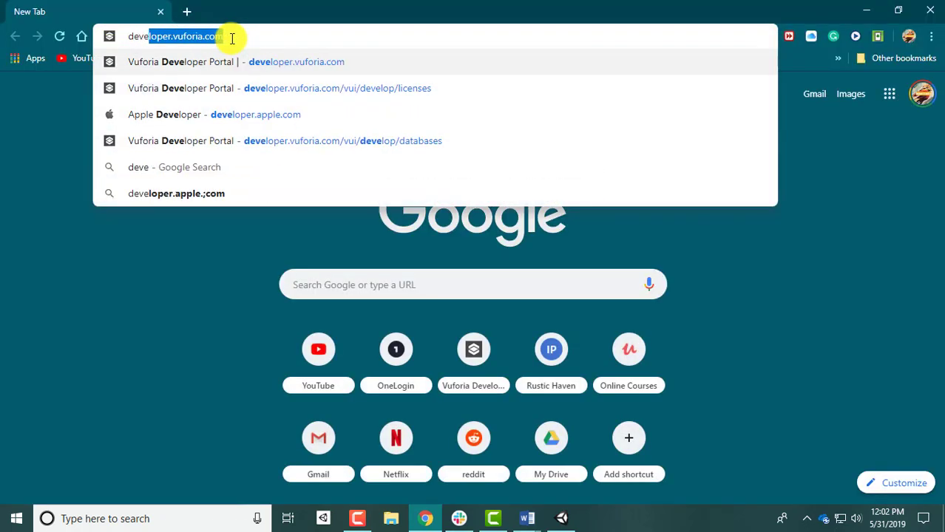
{"action": "type", "text": "loper.vuforia."}
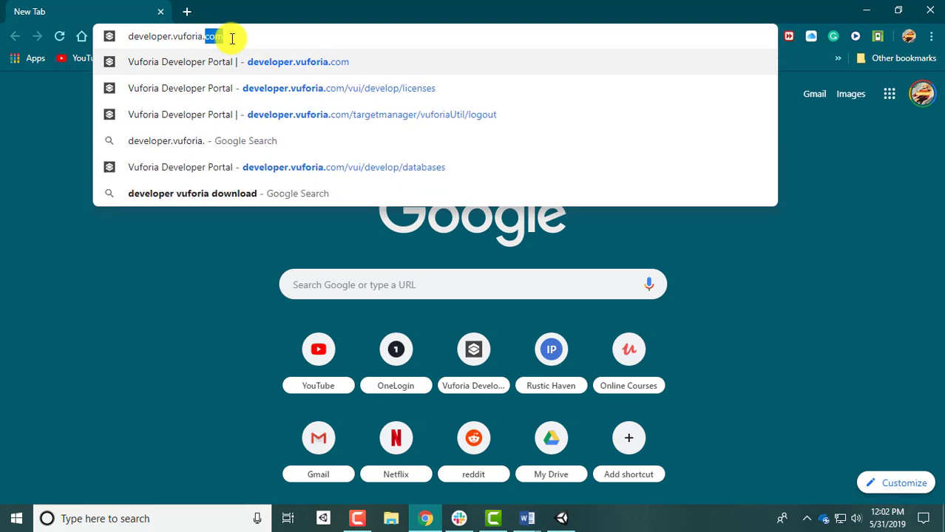
{"action": "key", "text": "Return"}
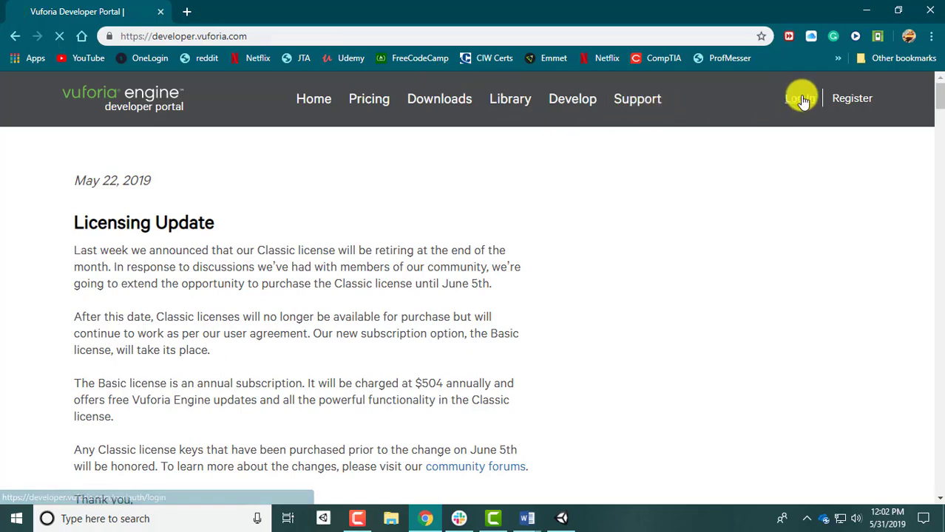
{"action": "left_click", "coordinate": [802, 98]}
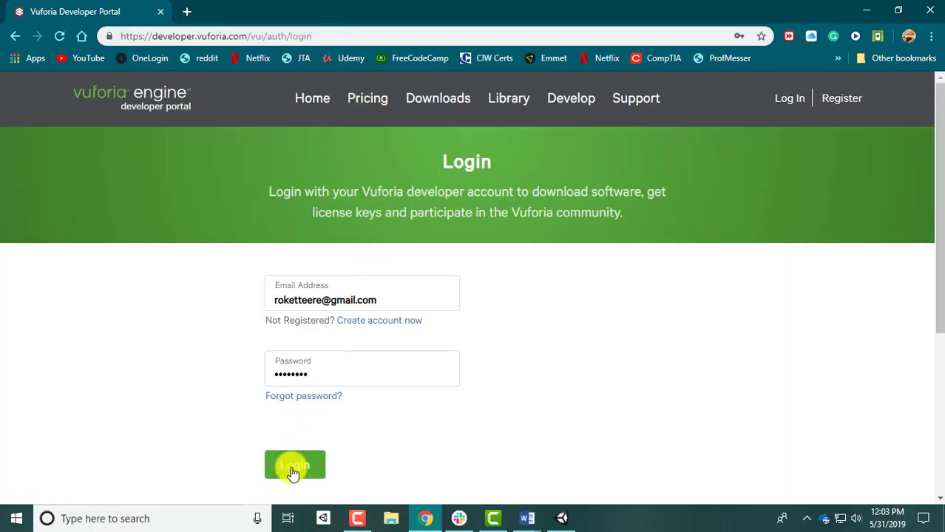
{"action": "left_click", "coordinate": [294, 465]}
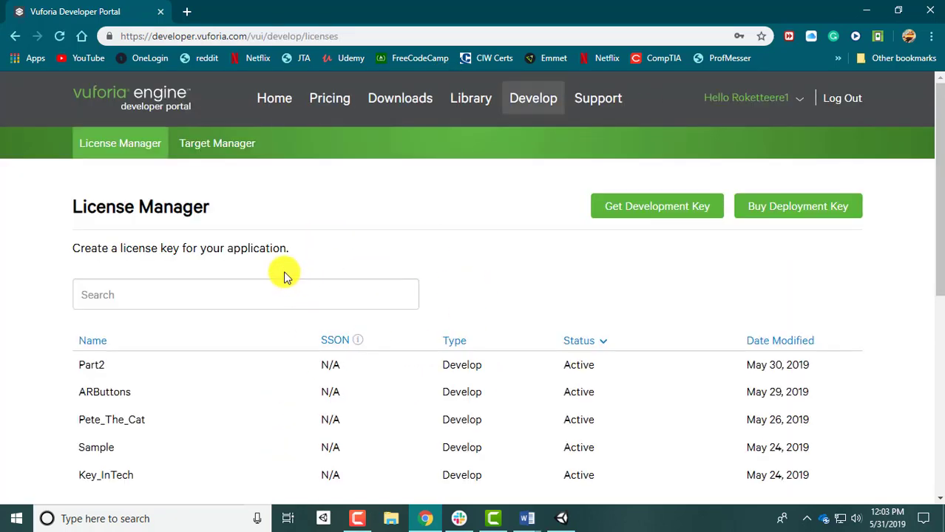
{"action": "left_click", "coordinate": [196, 151]}
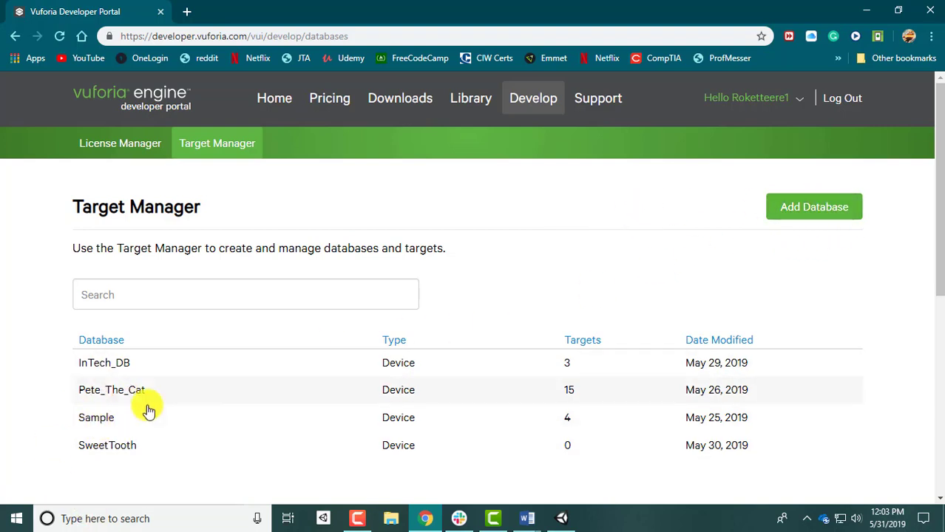
Add a Device database named Part2
{"action": "left_click", "coordinate": [826, 222]}
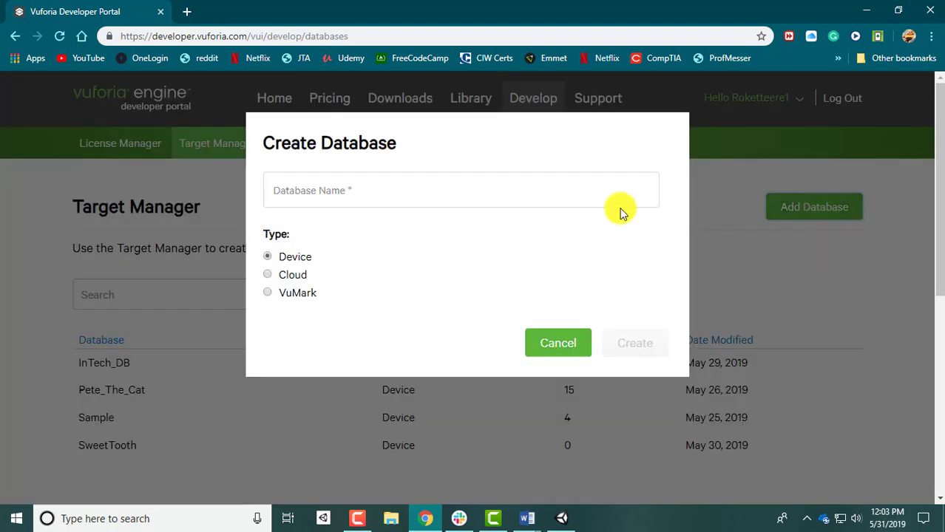
{"action": "left_click", "coordinate": [492, 189]}
{"action": "type", "text": "Pasr"}
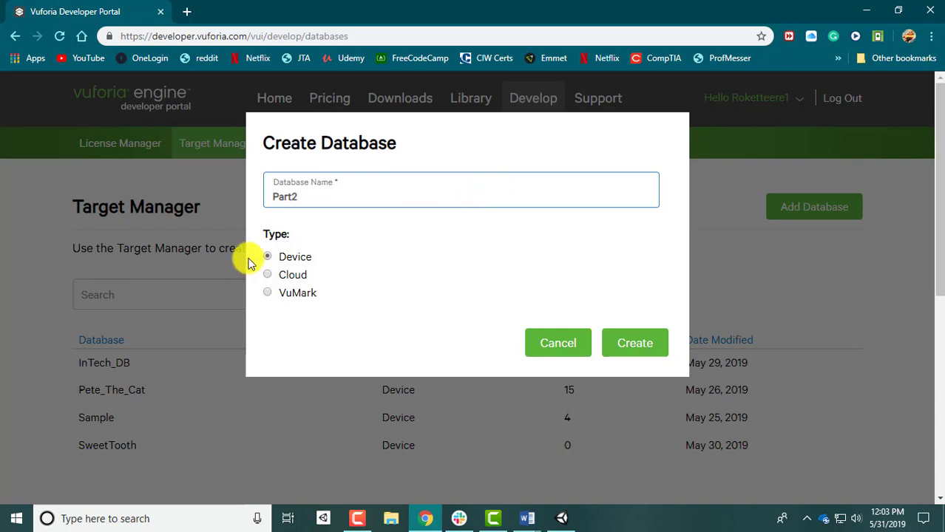
{"action": "left_click", "coordinate": [636, 344]}
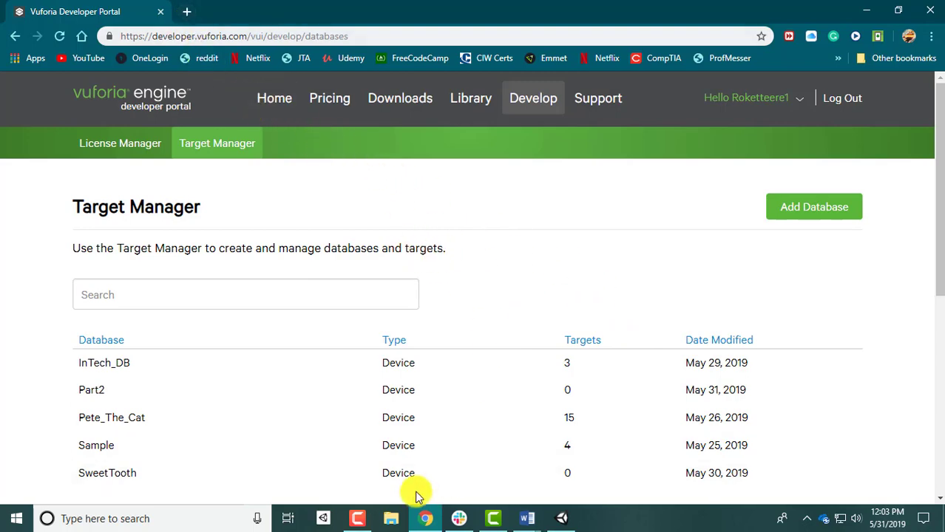
{"action": "left_click", "coordinate": [388, 516]}
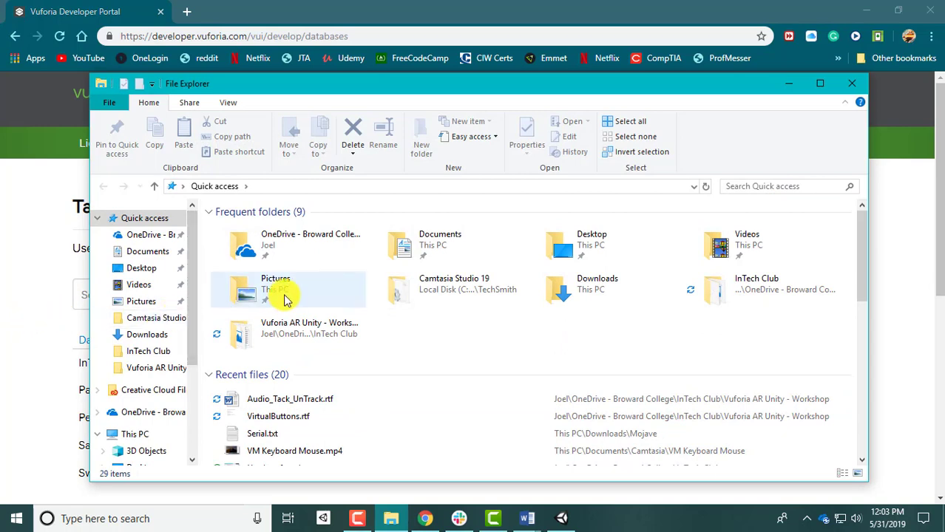
{"action": "left_click", "coordinate": [160, 299]}
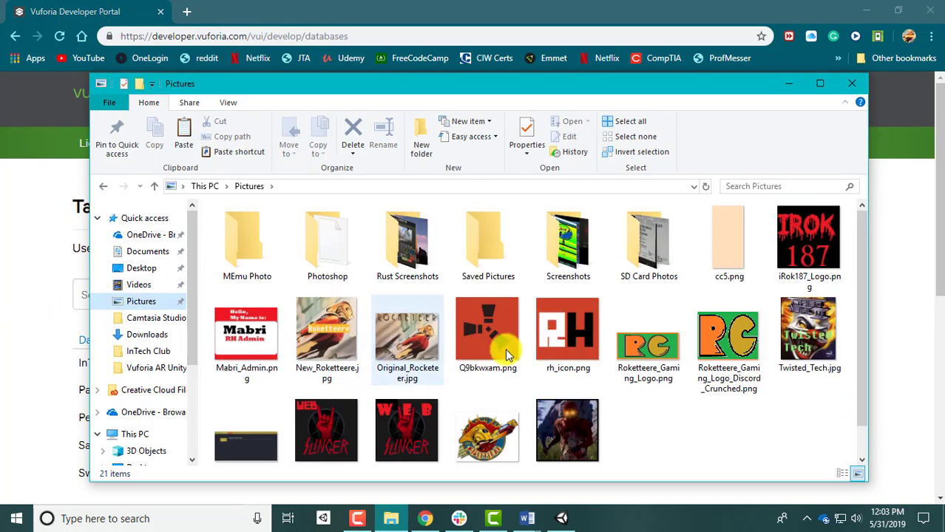
{"action": "left_click", "coordinate": [642, 355]}
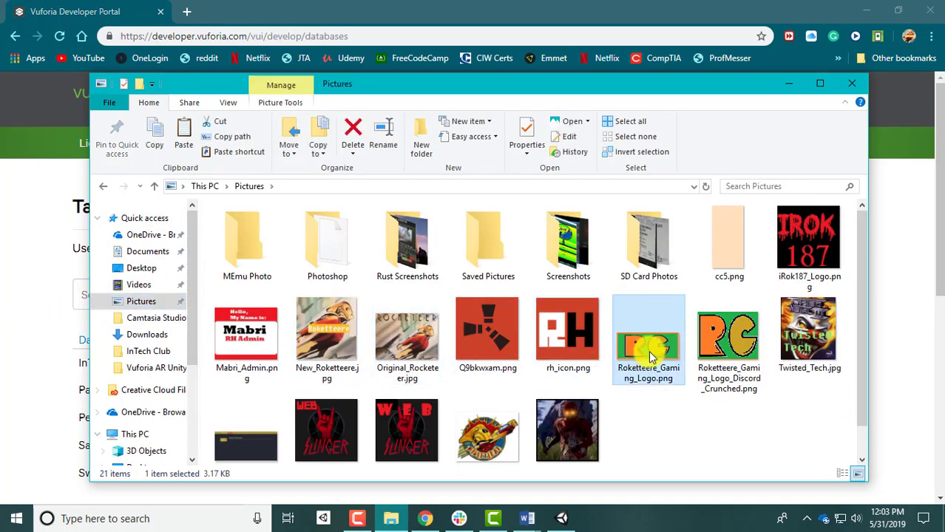
{"action": "left_click", "coordinate": [37, 348]}
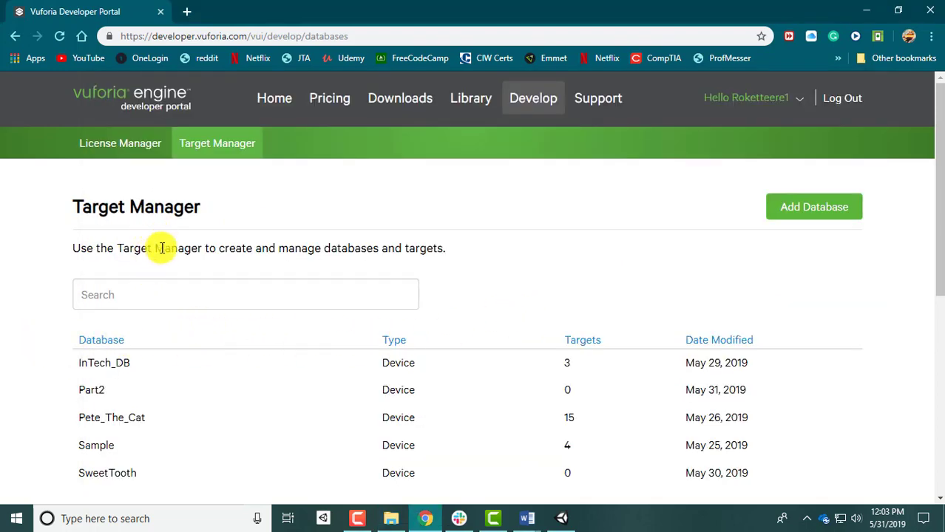
{"action": "scroll", "coordinate": [151, 266], "scroll_direction": "down", "scroll_amount": 2}
Add a target to Part2 using Roketteere_Gaming_Logo.png from Pictures as the image
{"action": "left_click", "coordinate": [93, 253]}
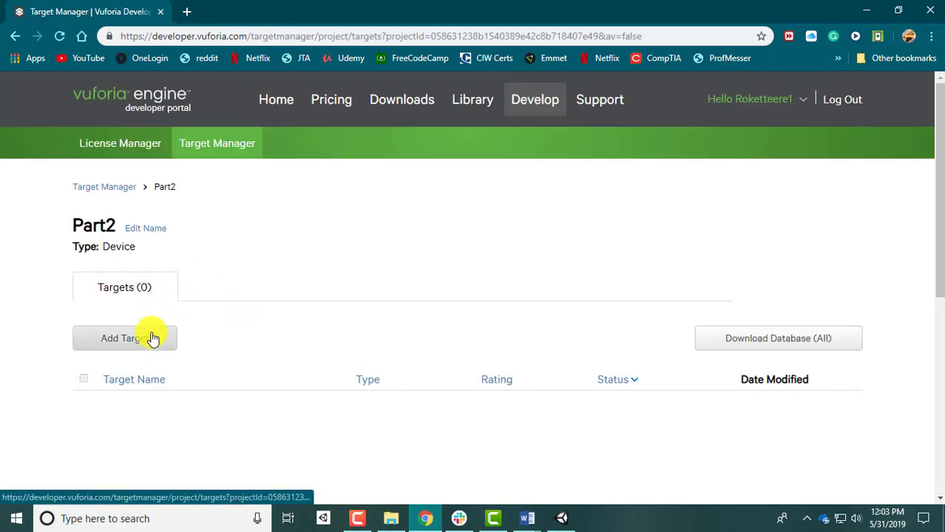
{"action": "left_click", "coordinate": [145, 343]}
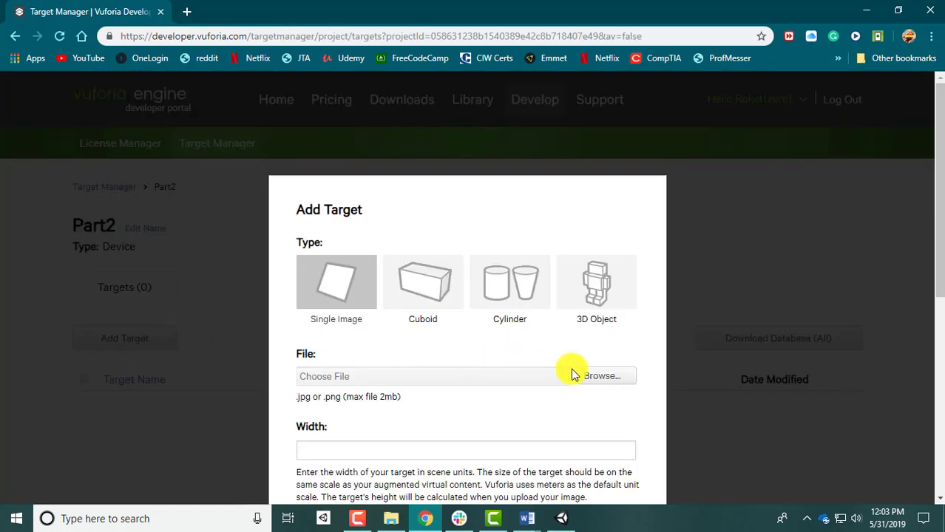
{"action": "left_click", "coordinate": [596, 376]}
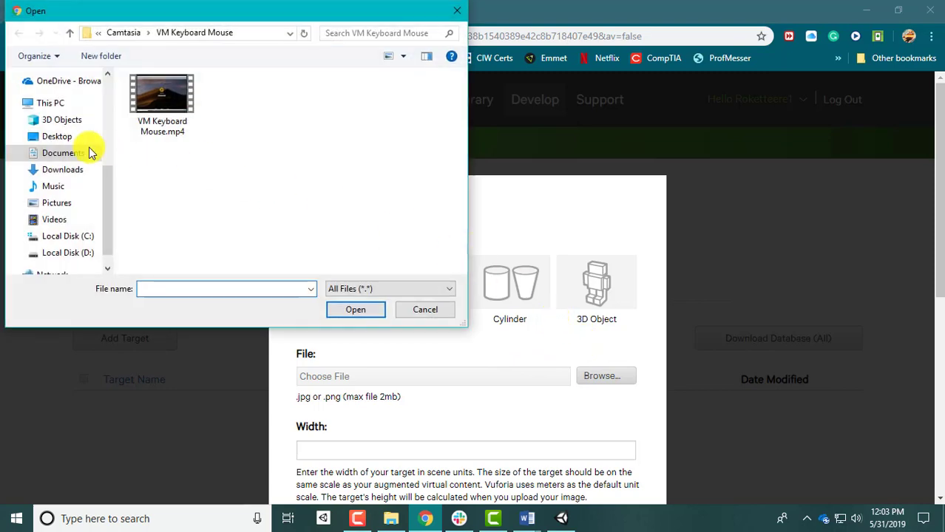
{"action": "left_click", "coordinate": [49, 169]}
{"action": "scroll", "coordinate": [210, 207], "scroll_direction": "down", "scroll_amount": 2}
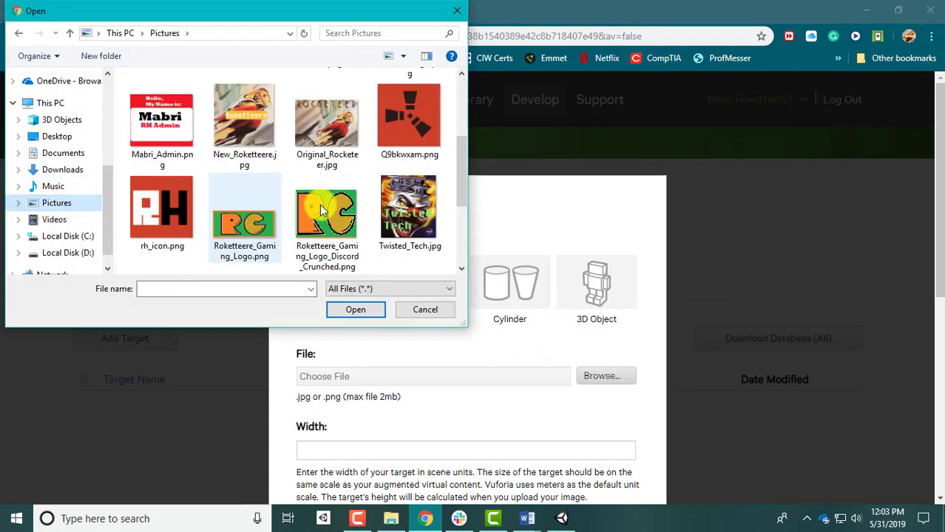
{"action": "left_click", "coordinate": [245, 222]}
{"action": "left_click", "coordinate": [358, 310]}
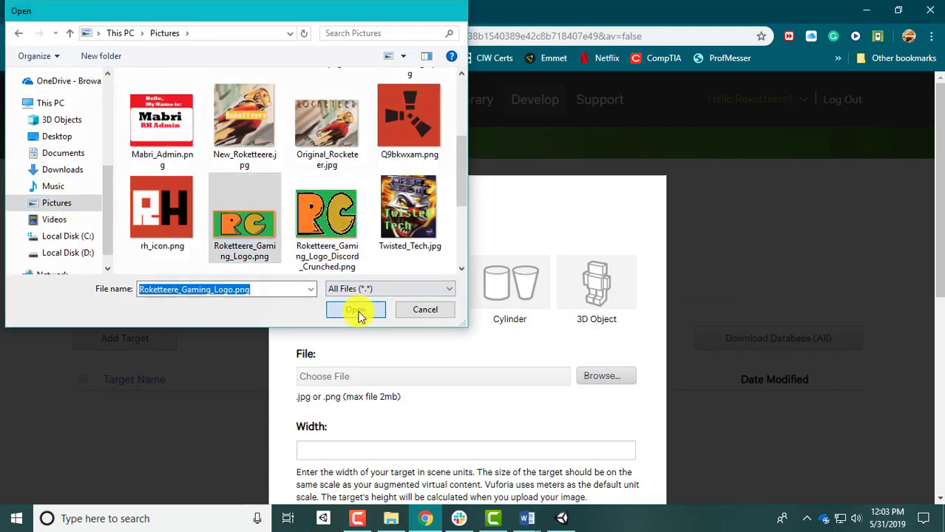
Look over the filled Add Target form, then return to the Pictures folder
{"action": "scroll", "coordinate": [466, 334], "scroll_direction": "down", "scroll_amount": 1}
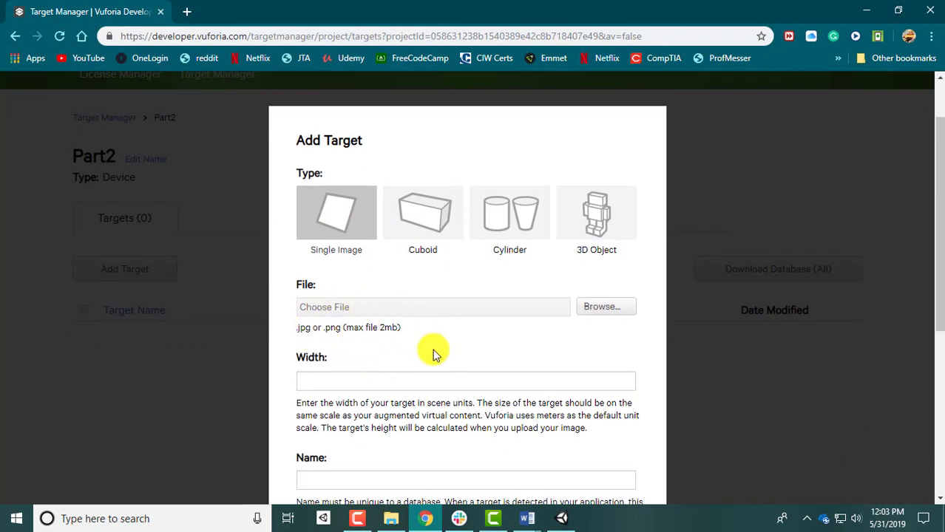
{"action": "scroll", "coordinate": [386, 332], "scroll_direction": "down", "scroll_amount": 4}
{"action": "scroll", "coordinate": [433, 262], "scroll_direction": "up", "scroll_amount": 3}
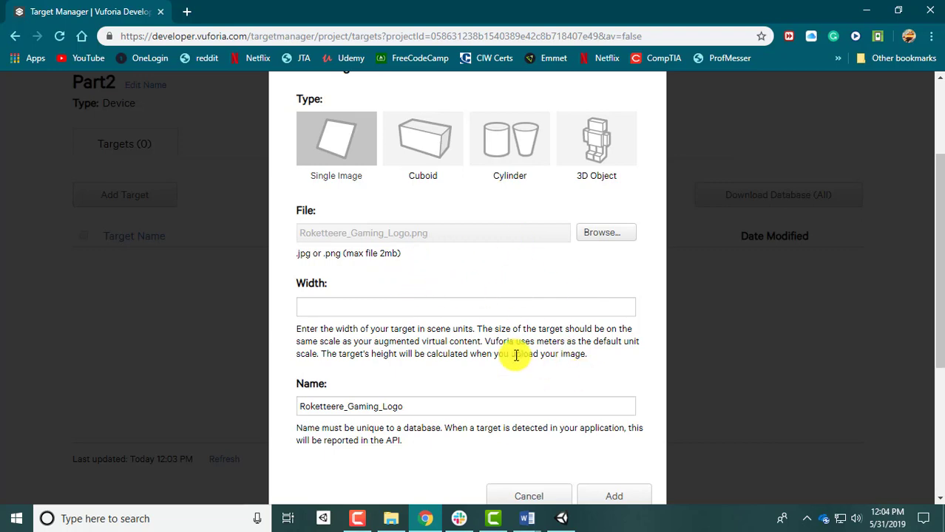
{"action": "scroll", "coordinate": [456, 383], "scroll_direction": "down", "scroll_amount": 2}
{"action": "scroll", "coordinate": [456, 383], "scroll_direction": "up", "scroll_amount": 4}
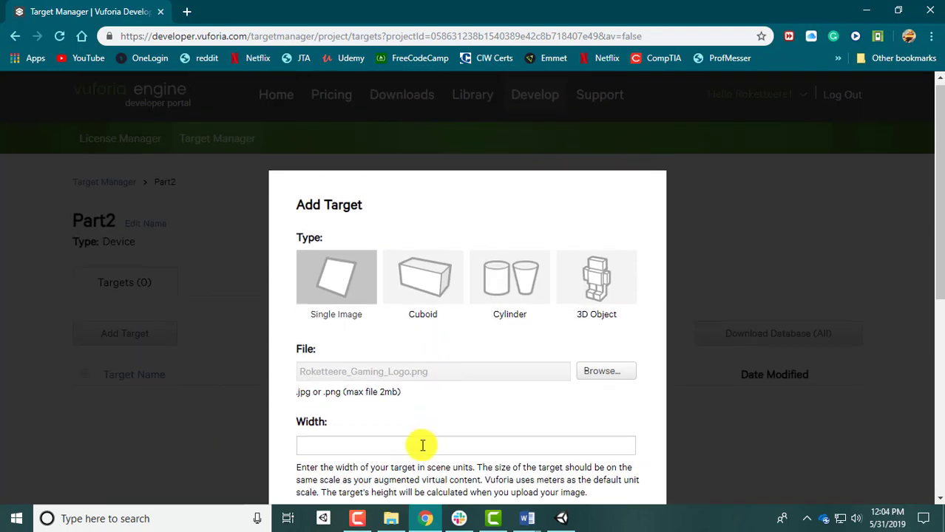
{"action": "left_click", "coordinate": [391, 518]}
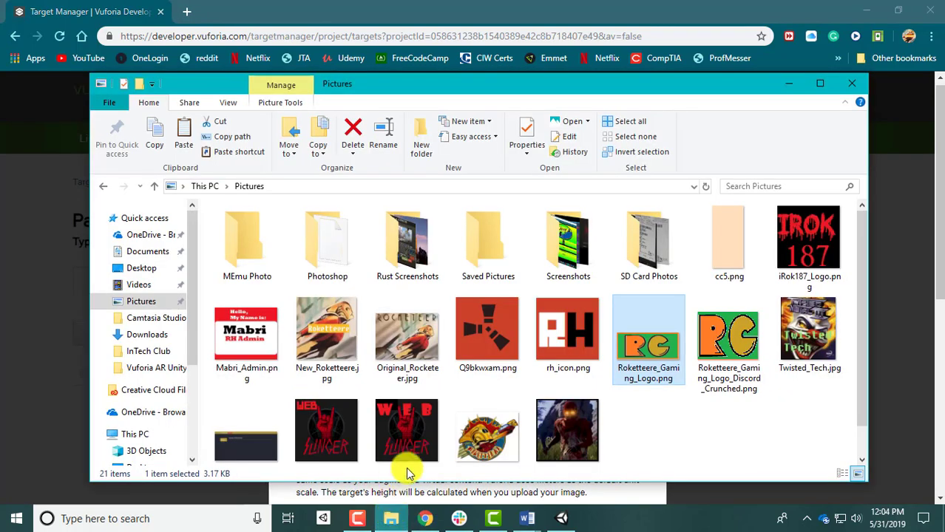
{"action": "right_click", "coordinate": [651, 350]}
{"action": "left_click", "coordinate": [662, 493]}
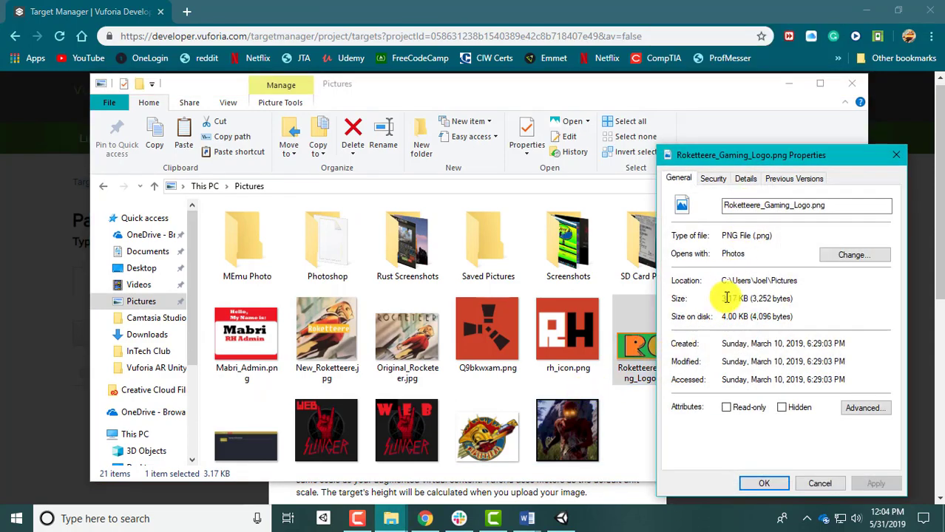
{"action": "left_click_drag", "start_coordinate": [727, 298], "coordinate": [759, 299]}
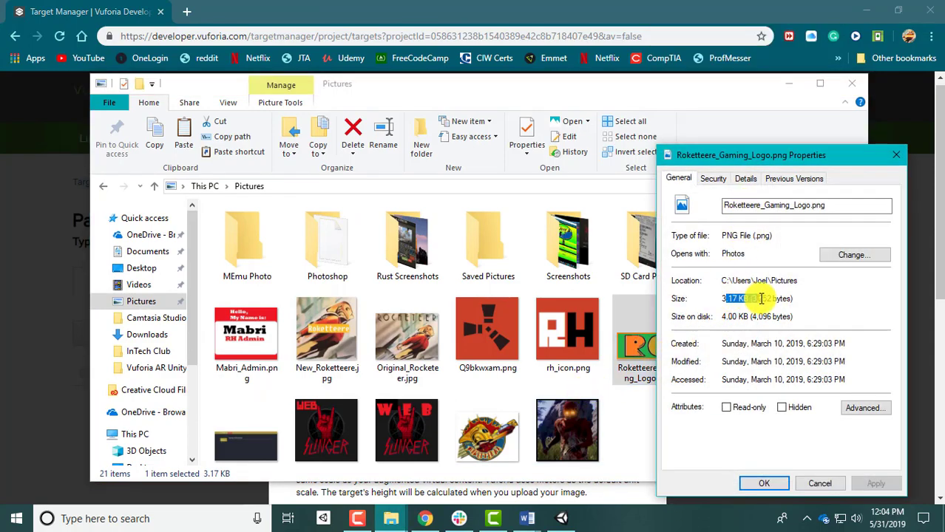
{"action": "left_click", "coordinate": [897, 160]}
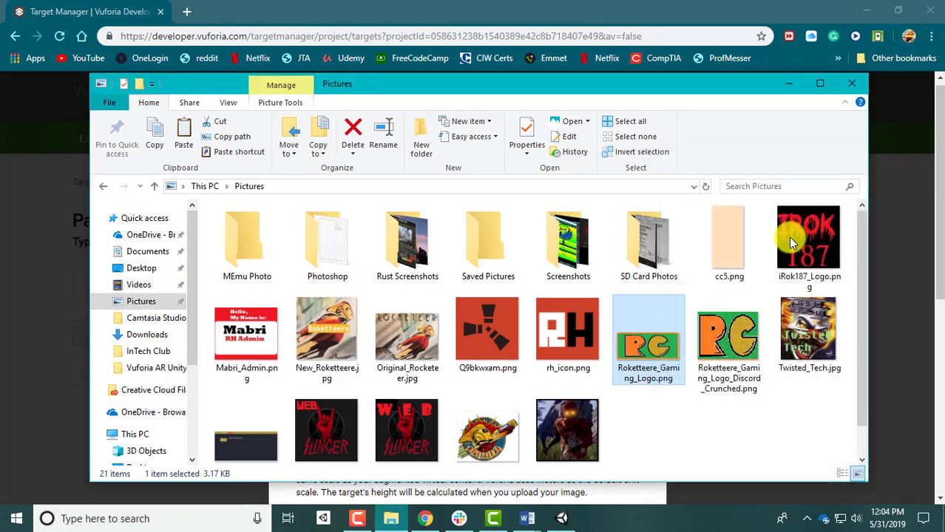
{"action": "left_click", "coordinate": [548, 491]}
Set the target width to 1 and add the Roketteere_Gaming_Logo target
{"action": "scroll", "coordinate": [500, 375], "scroll_direction": "down", "scroll_amount": 1}
{"action": "left_click", "coordinate": [413, 376]}
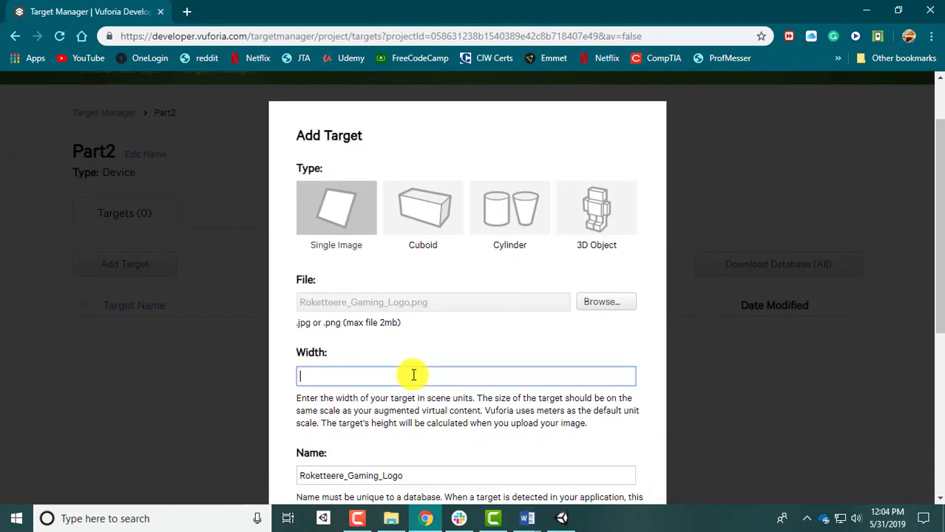
{"action": "scroll", "coordinate": [414, 376], "scroll_direction": "down", "scroll_amount": 2}
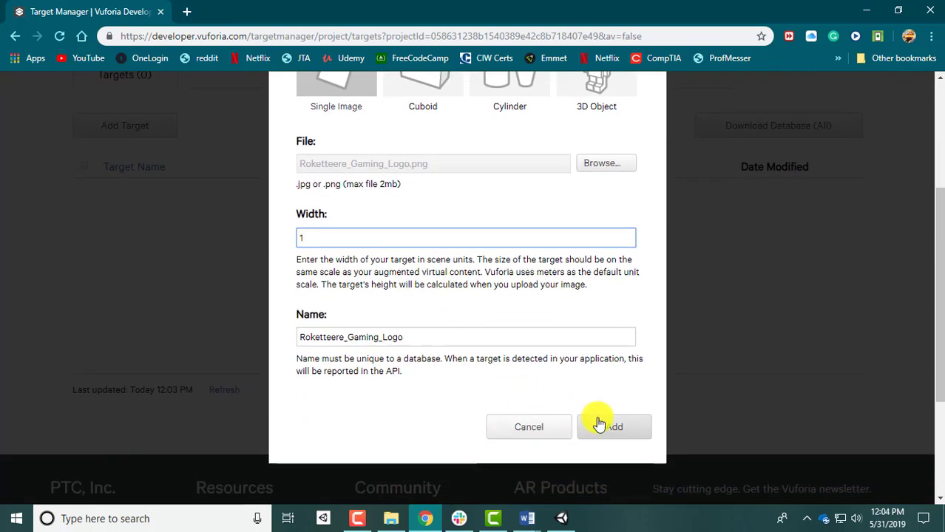
{"action": "left_click", "coordinate": [599, 425]}
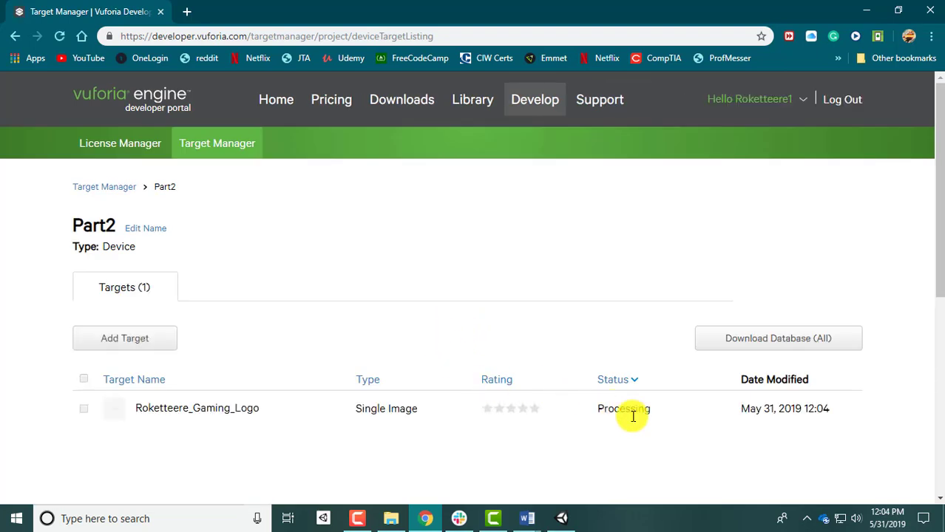
Reload Part2 from Target Manager and open the now-Active Roketteere_Gaming_Logo target
{"action": "scroll", "coordinate": [303, 374], "scroll_direction": "down", "scroll_amount": 1}
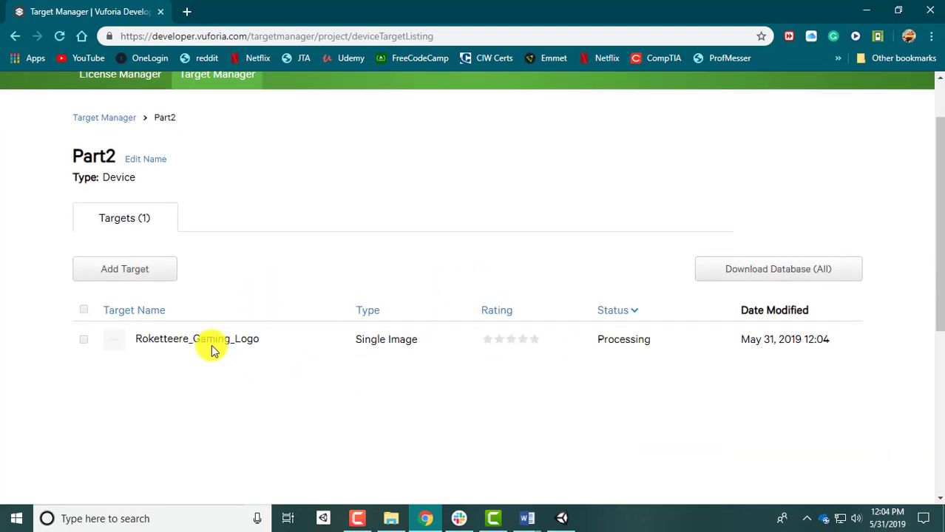
{"action": "left_click", "coordinate": [119, 120]}
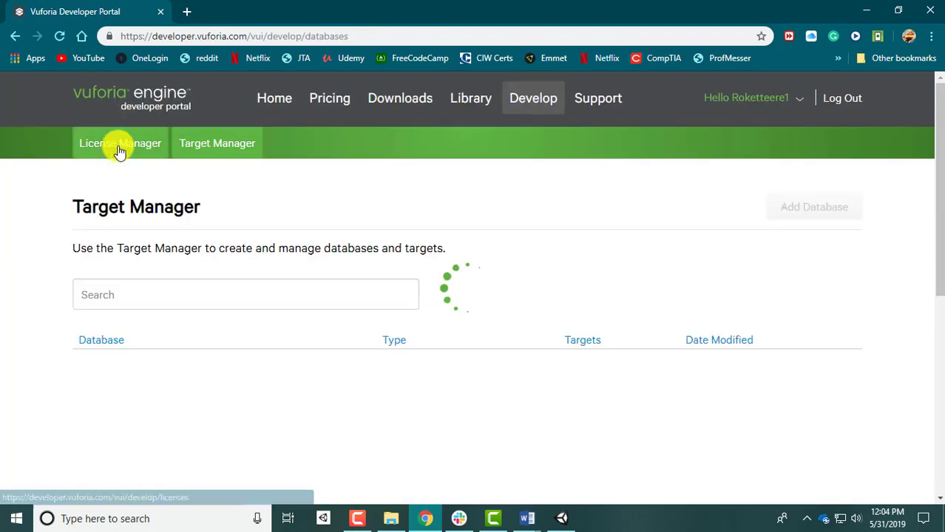
{"action": "left_click", "coordinate": [92, 391]}
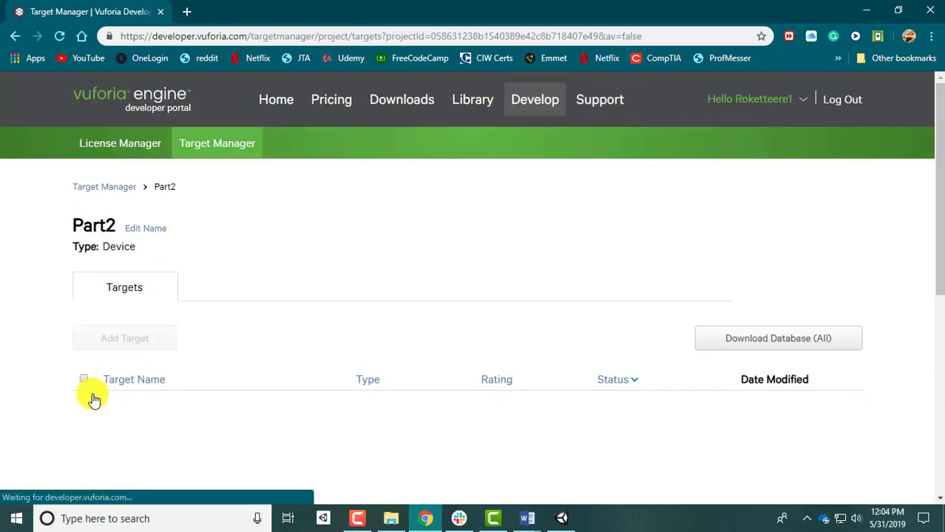
{"action": "scroll", "coordinate": [377, 394], "scroll_direction": "down", "scroll_amount": 1}
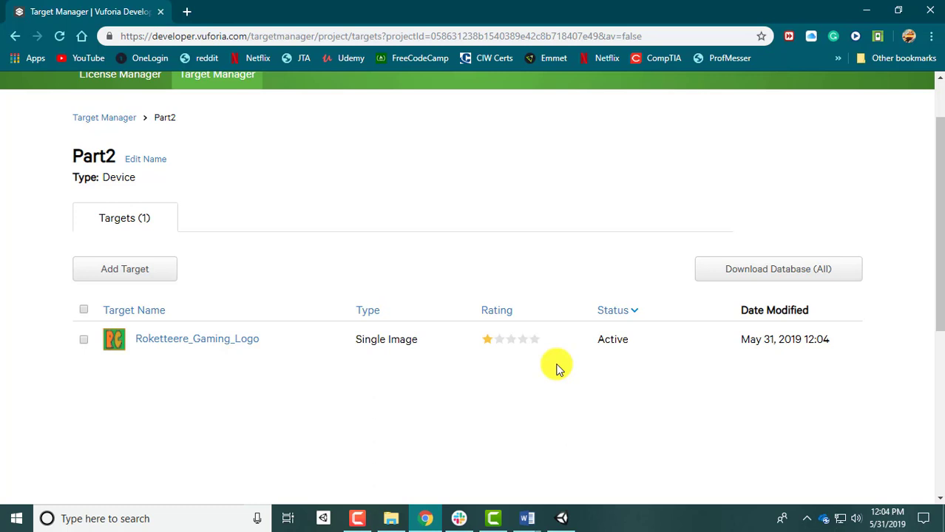
{"action": "left_click", "coordinate": [199, 342]}
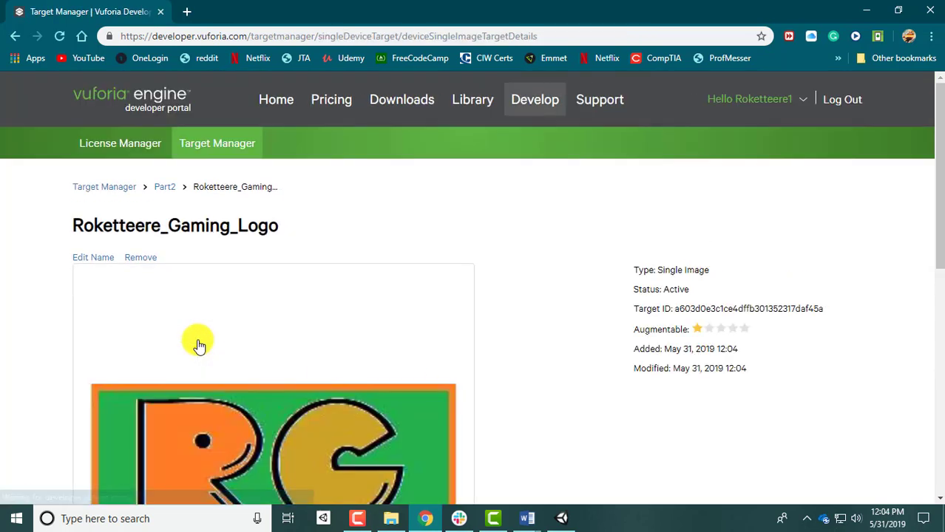
Show the logo's feature-point overlay to inspect it, then hide it again
{"action": "scroll", "coordinate": [216, 338], "scroll_direction": "down", "scroll_amount": 3}
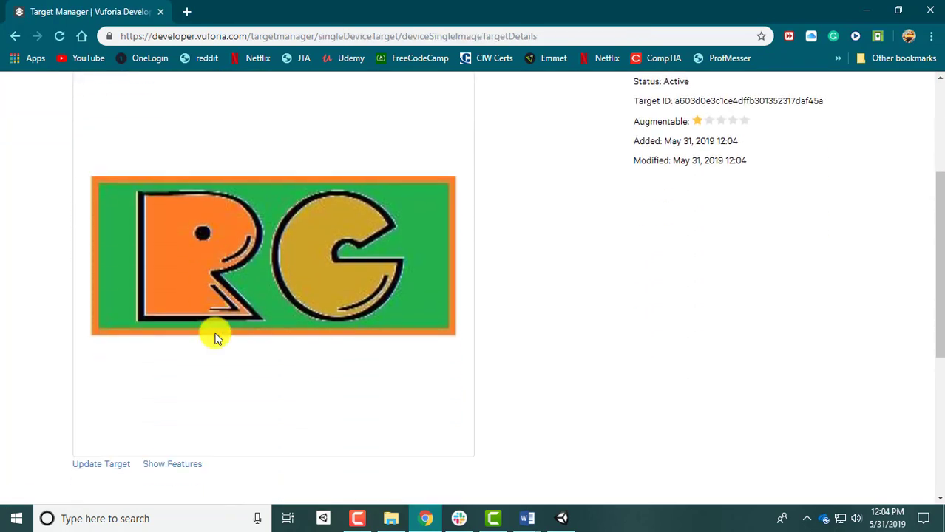
{"action": "left_click", "coordinate": [170, 464]}
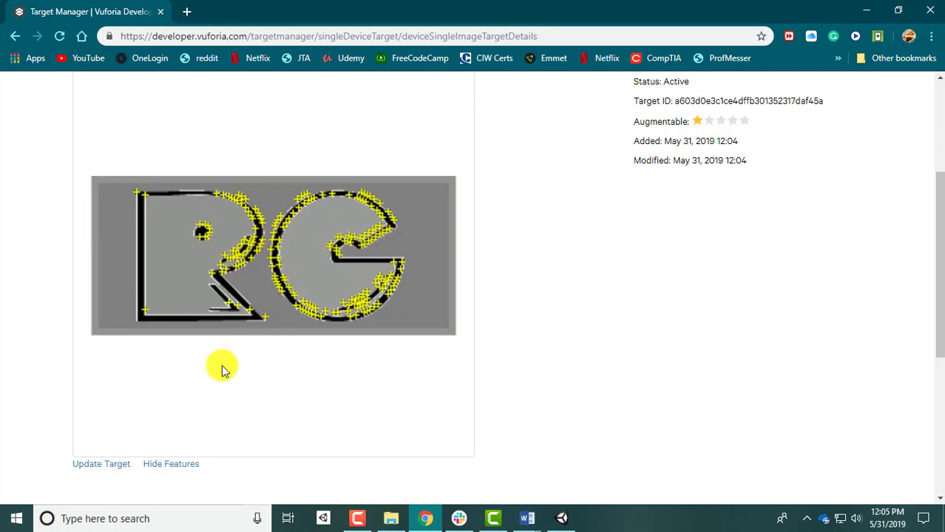
{"action": "left_click", "coordinate": [176, 465]}
{"action": "scroll", "coordinate": [185, 433], "scroll_direction": "up", "scroll_amount": 3}
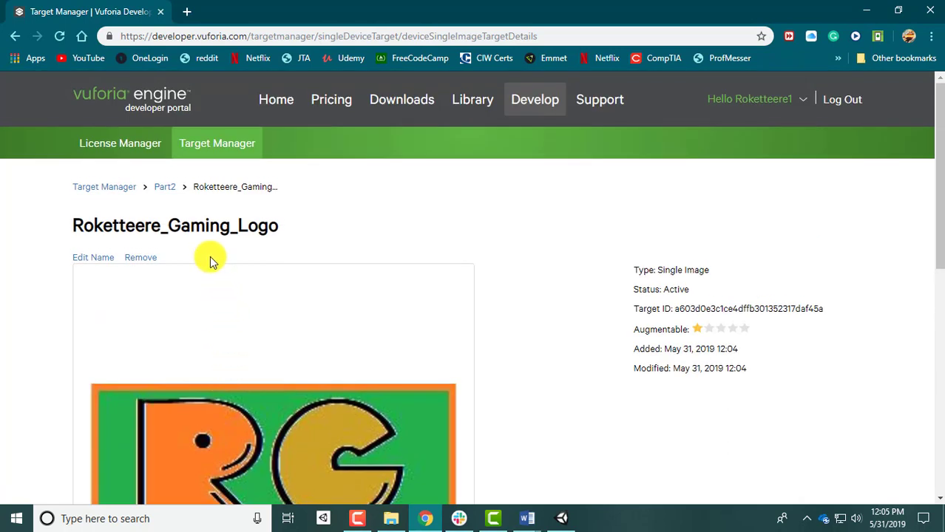
Download the whole Part2 database for Unity Editor and return to Unity
{"action": "left_click", "coordinate": [166, 191]}
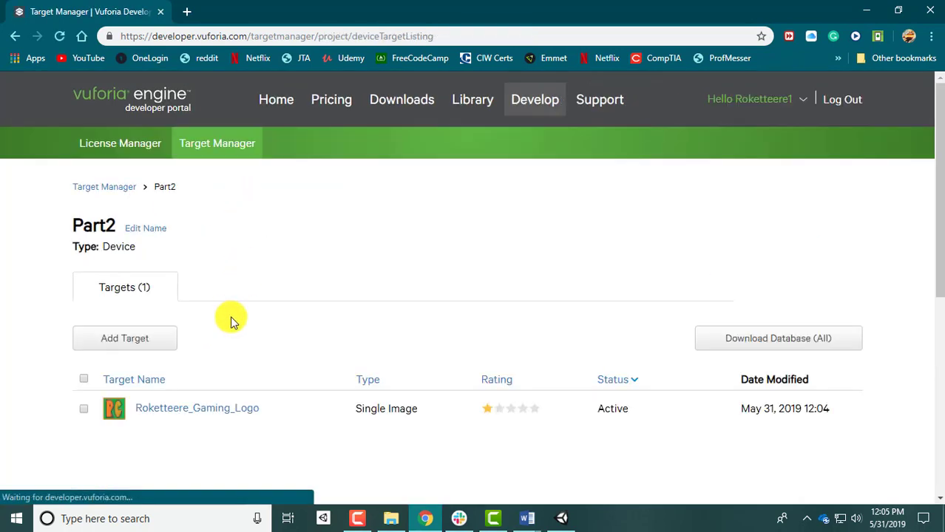
{"action": "left_click", "coordinate": [84, 411]}
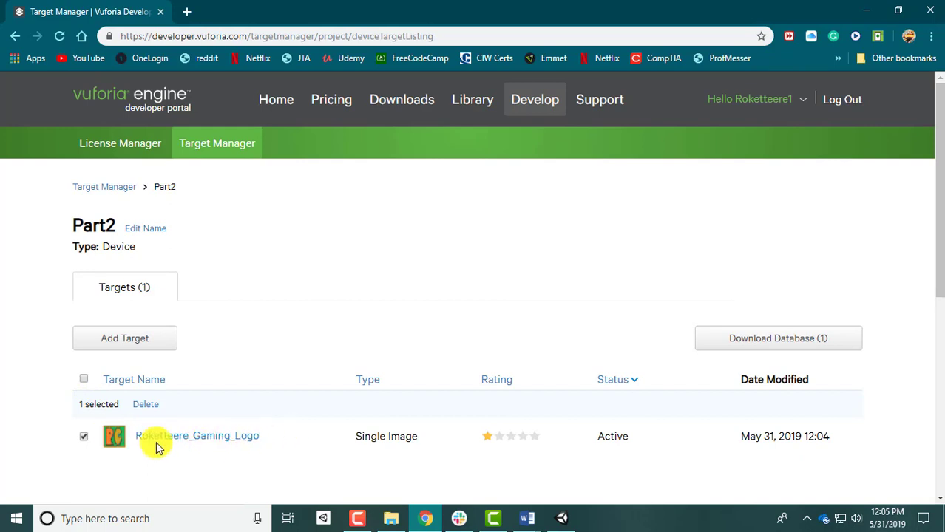
{"action": "left_click", "coordinate": [83, 437]}
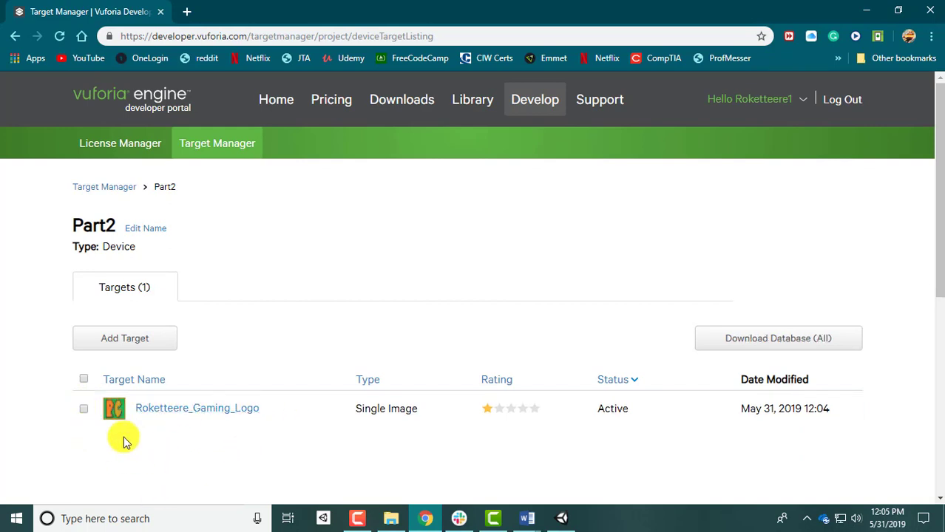
{"action": "left_click", "coordinate": [775, 343]}
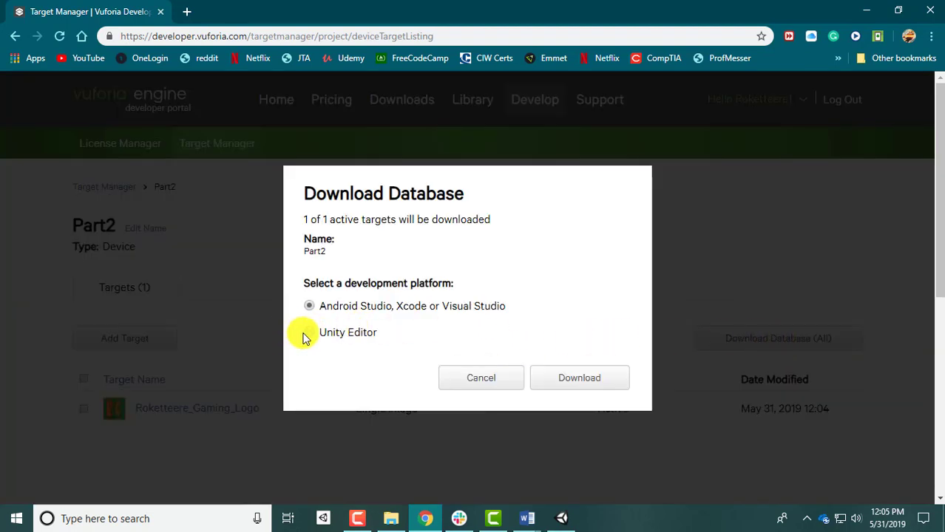
{"action": "left_click", "coordinate": [311, 334]}
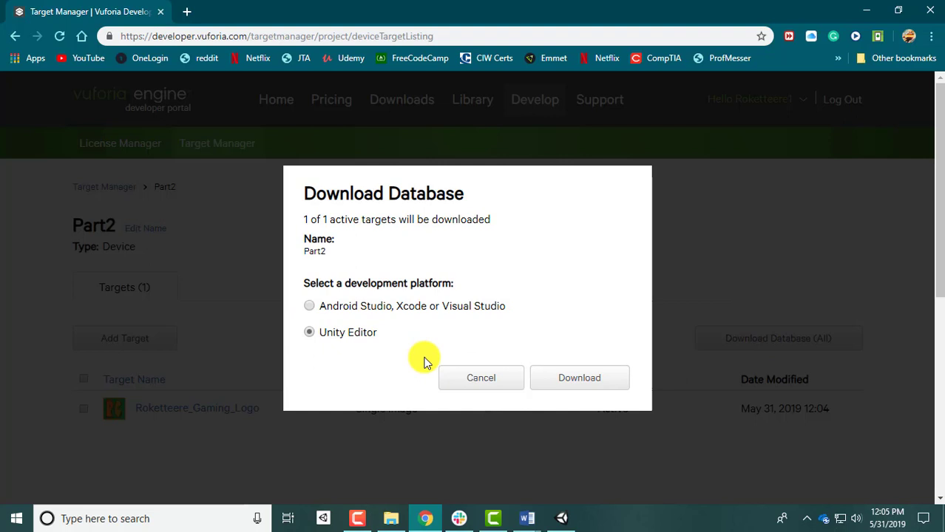
{"action": "left_click", "coordinate": [583, 381]}
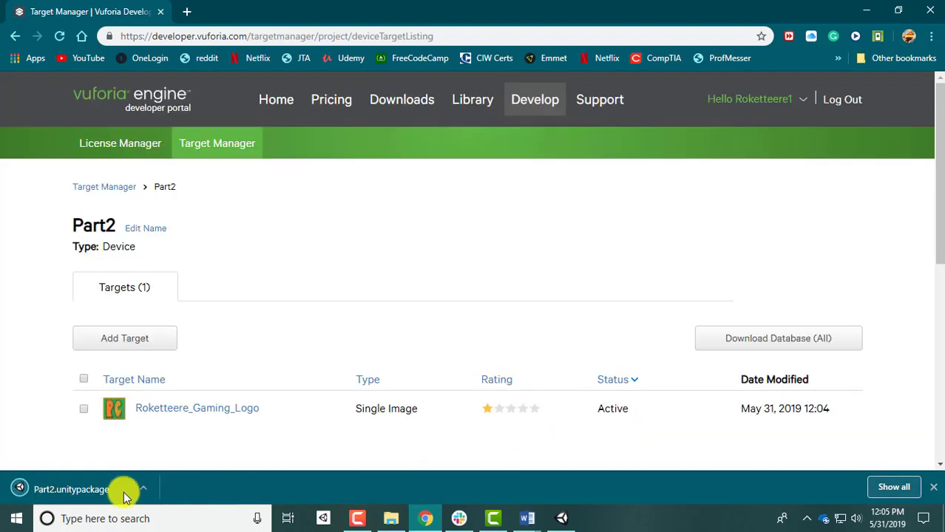
{"action": "left_click", "coordinate": [565, 520]}
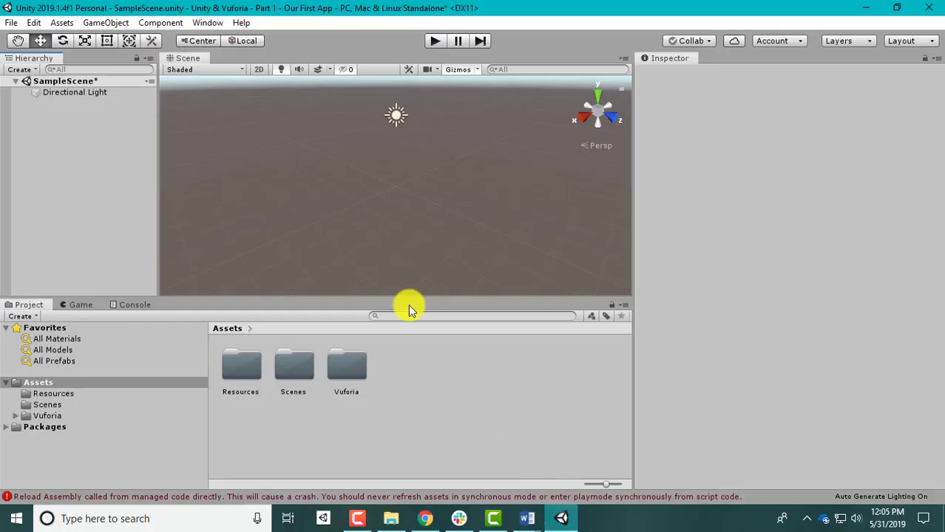
Add a Vuforia Engine Image target and accept importing the default image database
{"action": "left_click", "coordinate": [105, 23]}
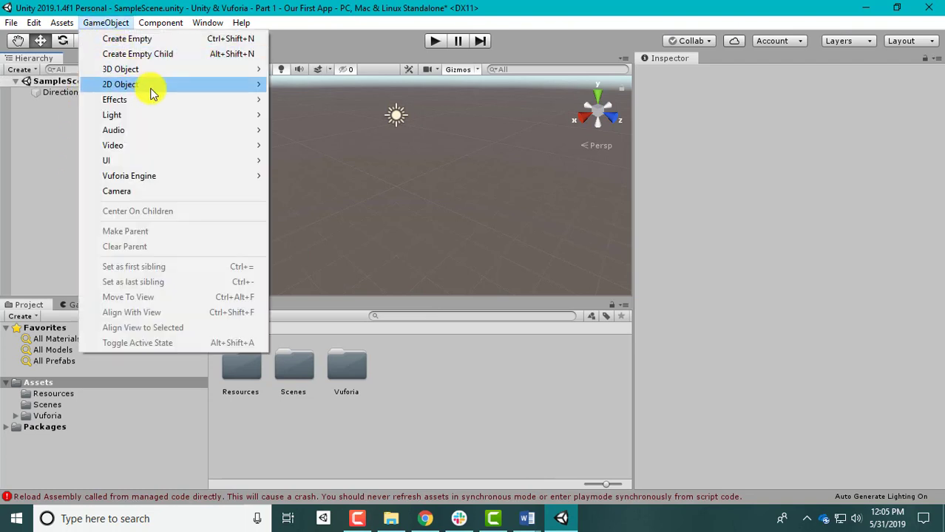
{"action": "mouse_move", "coordinate": [196, 75]}
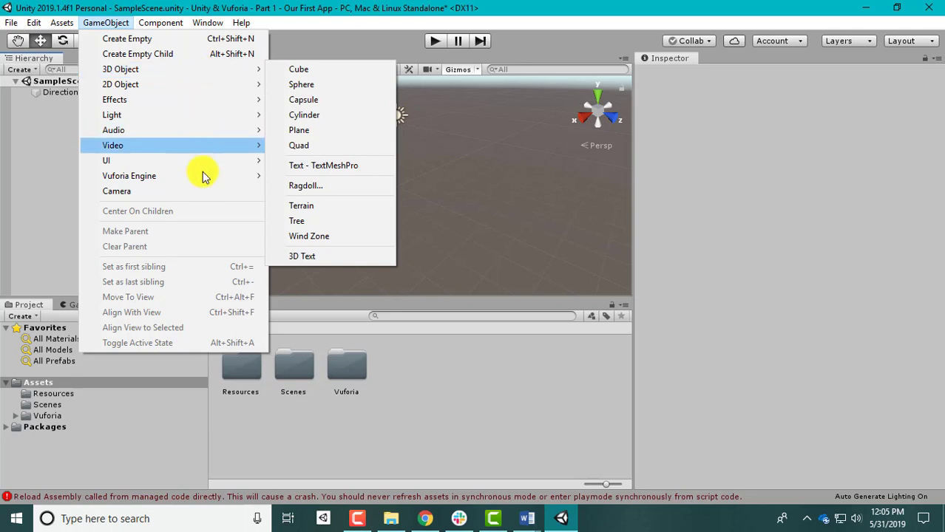
{"action": "mouse_move", "coordinate": [205, 179]}
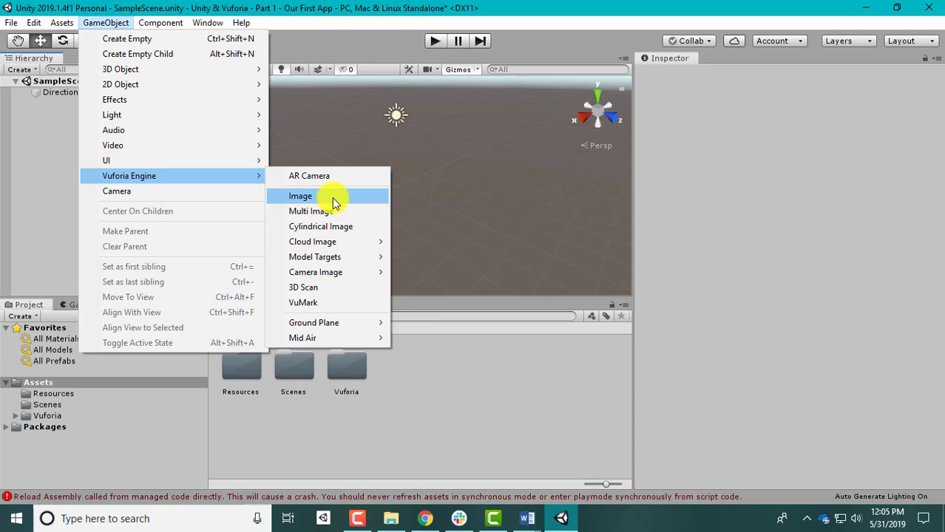
{"action": "left_click", "coordinate": [332, 198]}
{"action": "left_click", "coordinate": [507, 286]}
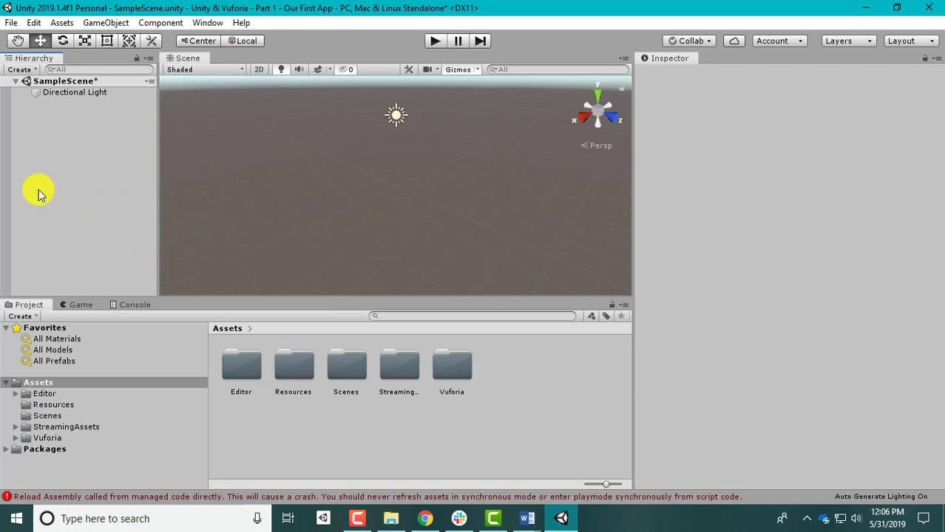
{"action": "left_click", "coordinate": [79, 92]}
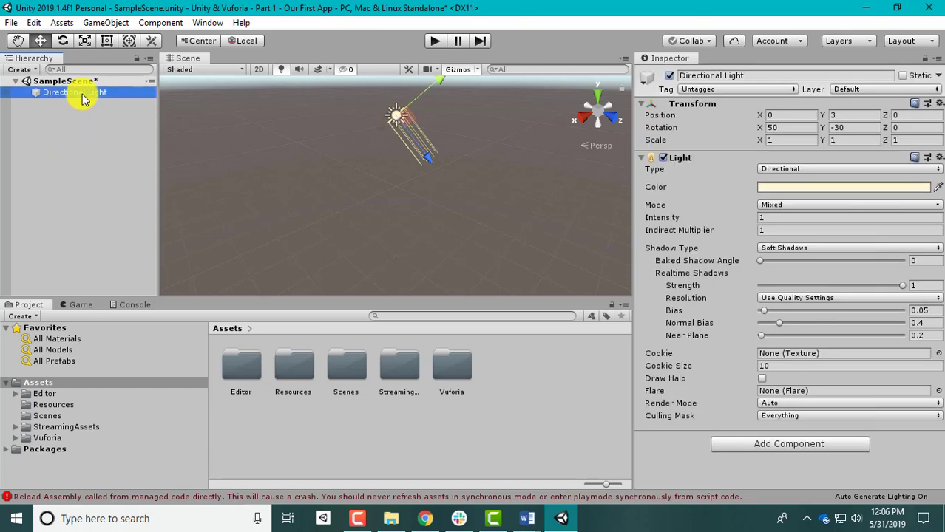
{"action": "left_click", "coordinate": [100, 166]}
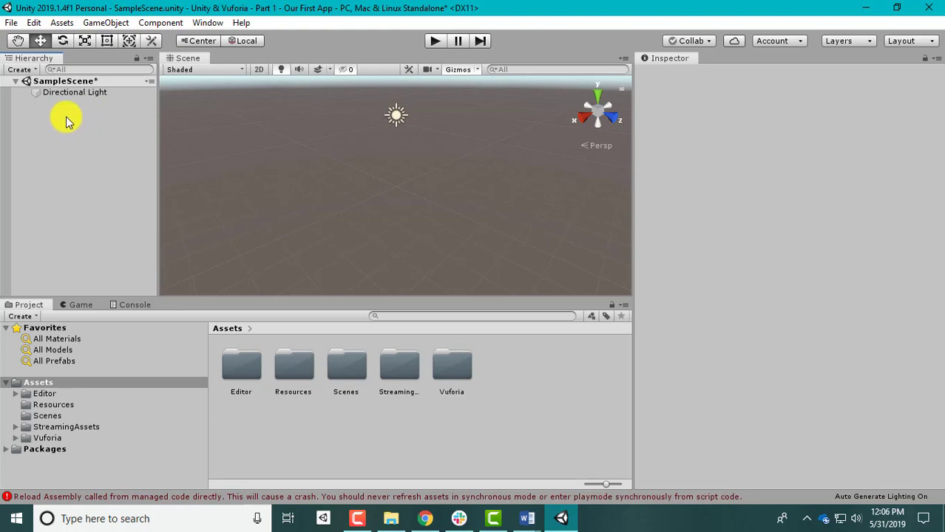
Create a Vuforia ImageTarget and a Vuforia ARCamera in the scene
{"action": "left_click", "coordinate": [105, 24]}
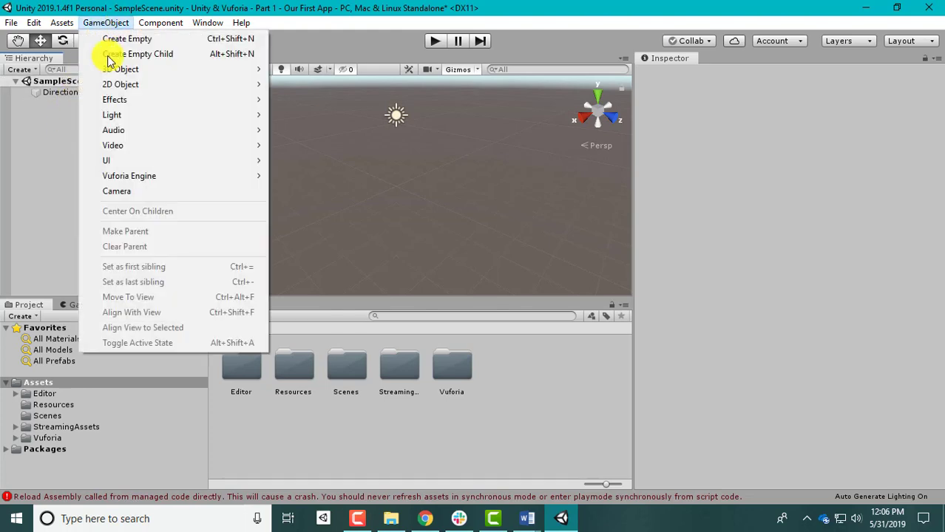
{"action": "mouse_move", "coordinate": [175, 177]}
{"action": "left_click", "coordinate": [307, 197]}
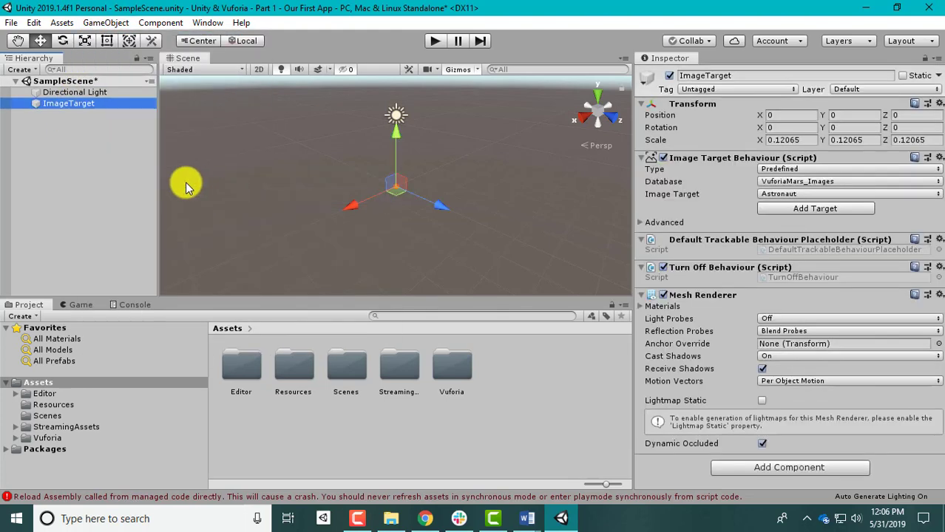
{"action": "left_click", "coordinate": [84, 140]}
{"action": "left_click", "coordinate": [89, 105]}
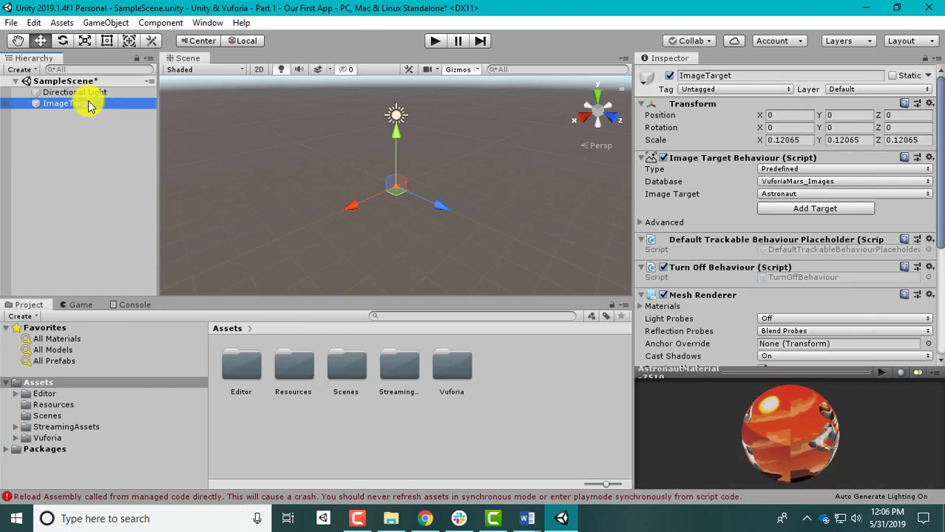
{"action": "left_click", "coordinate": [105, 23]}
{"action": "mouse_move", "coordinate": [151, 185]}
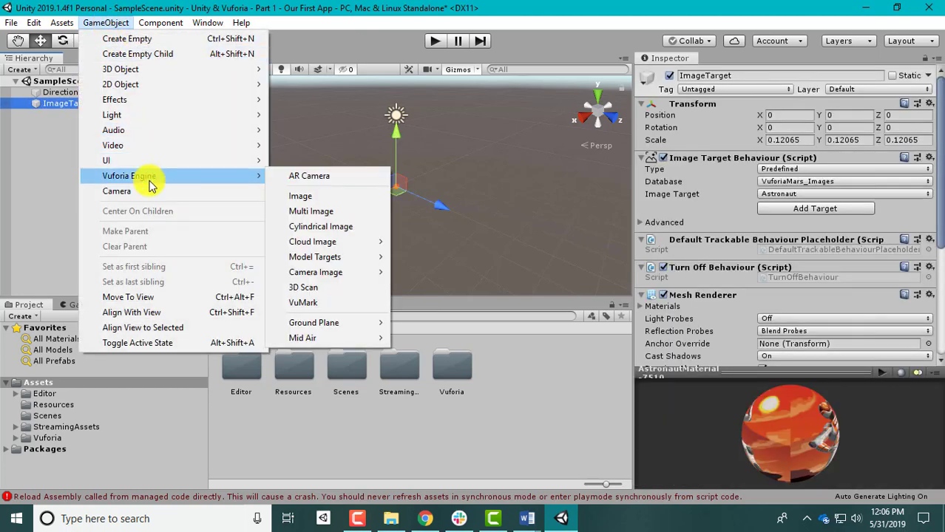
{"action": "left_click", "coordinate": [315, 179]}
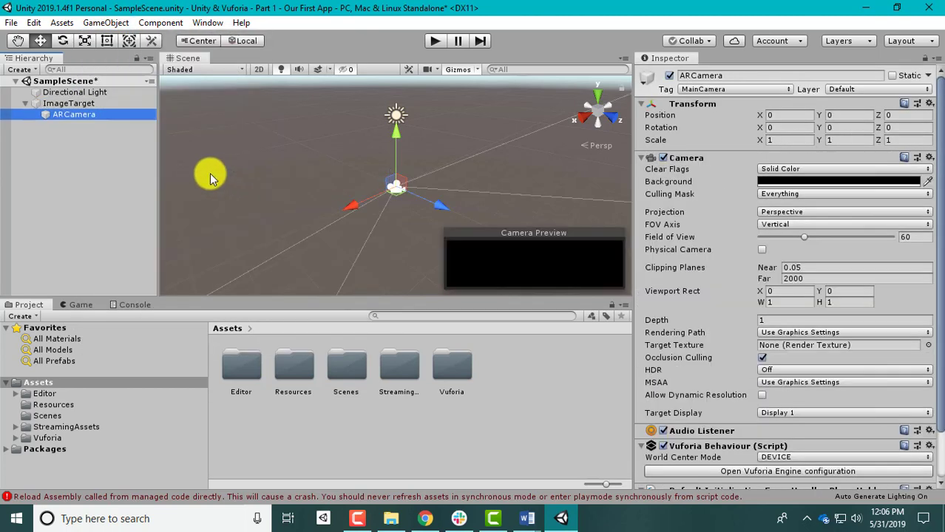
Move ARCamera to the top level, with ImageTarget placed below it in the Hierarchy
{"action": "left_click", "coordinate": [52, 104]}
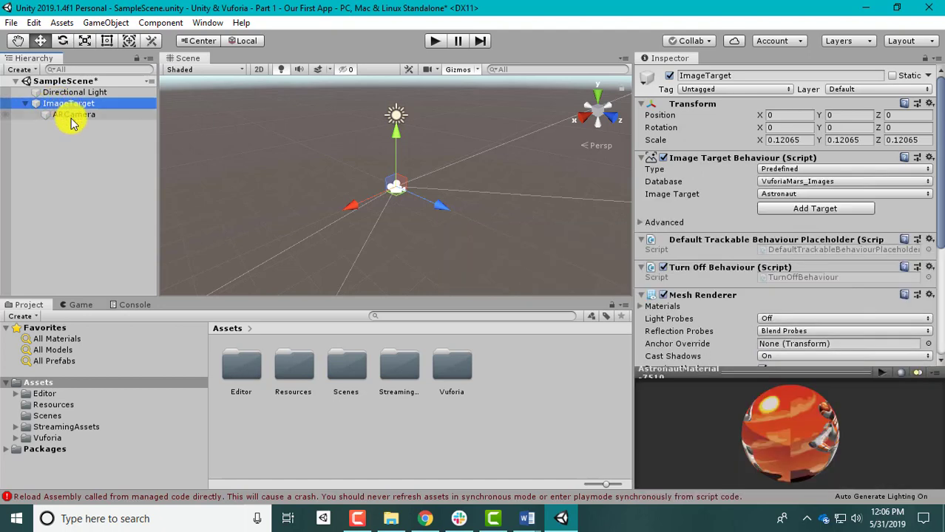
{"action": "left_click", "coordinate": [74, 115]}
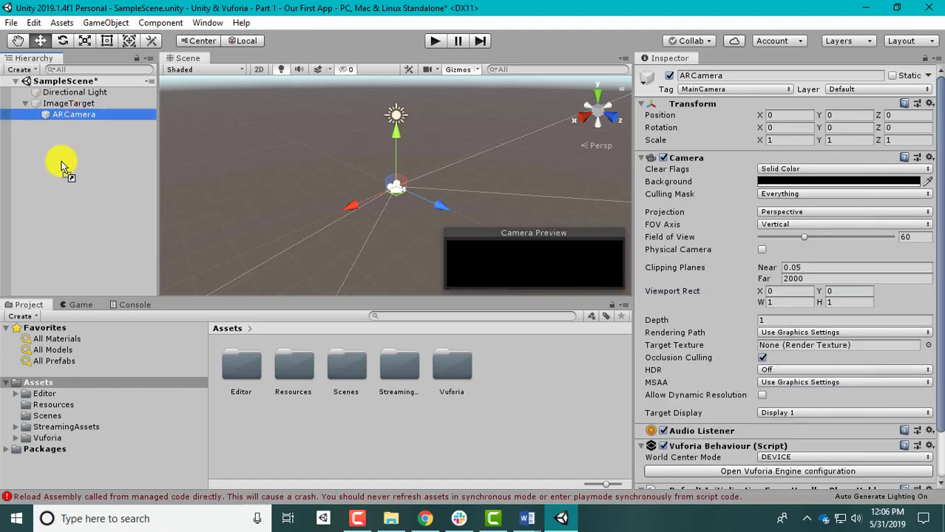
{"action": "left_click_drag", "start_coordinate": [62, 166], "coordinate": [62, 166]}
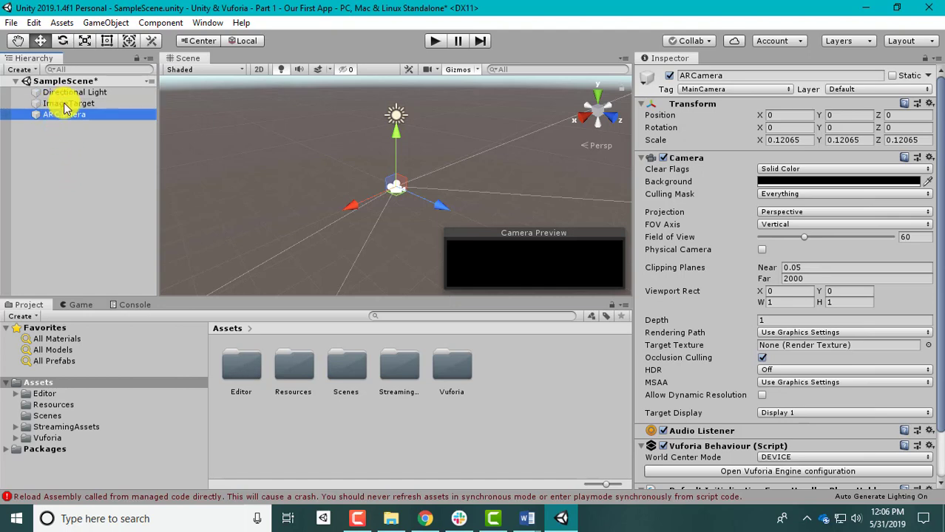
{"action": "left_click_drag", "start_coordinate": [64, 105], "coordinate": [64, 140]}
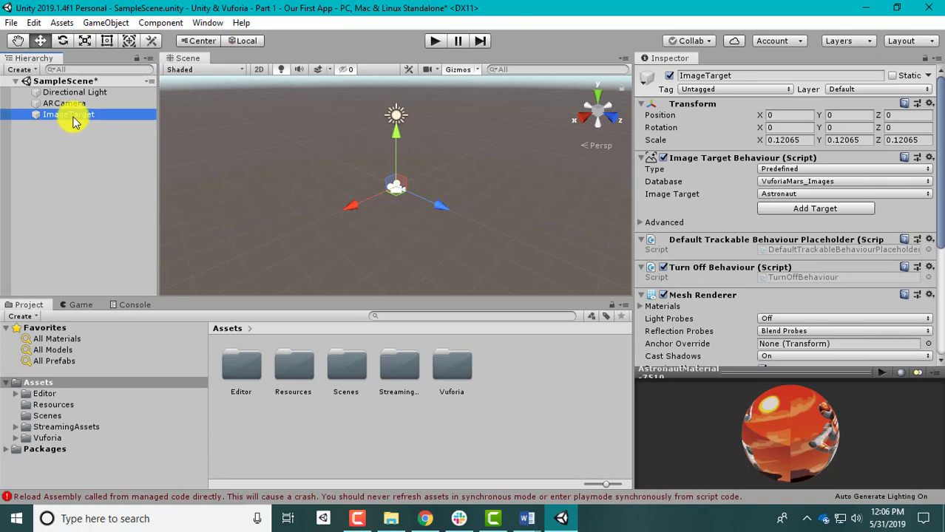
Check ImageTarget's Database options, then open the downloaded Part2.unitypackage from Chrome
{"action": "left_click", "coordinate": [74, 118]}
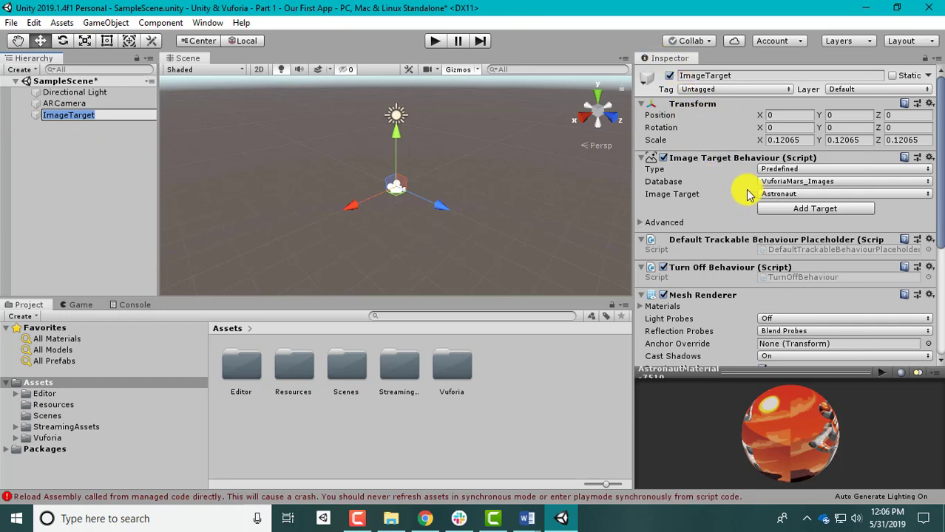
{"action": "left_click", "coordinate": [814, 184]}
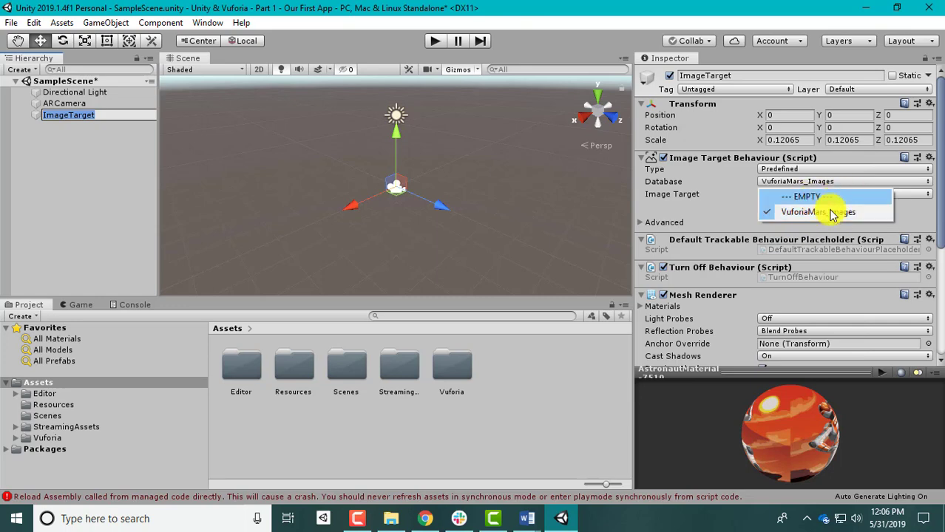
{"action": "left_click", "coordinate": [793, 211]}
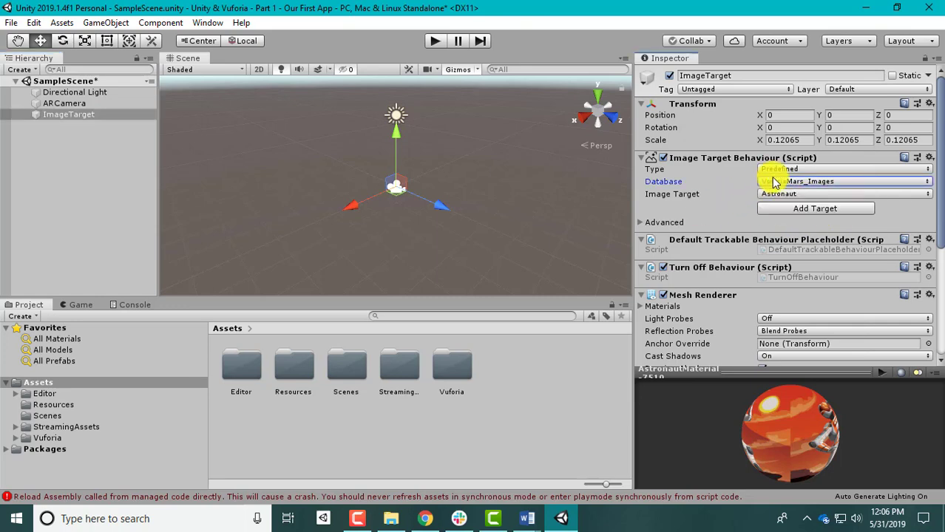
{"action": "left_click", "coordinate": [426, 518]}
{"action": "left_click", "coordinate": [81, 488]}
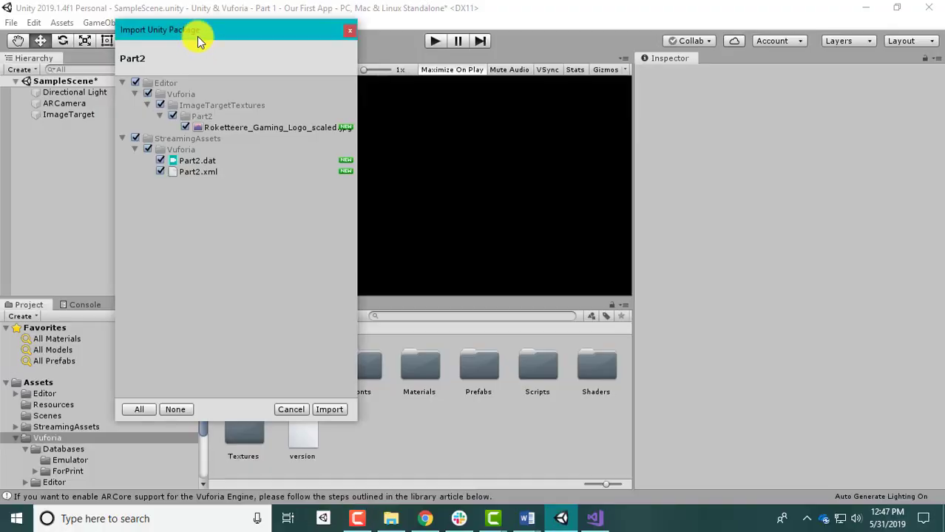
Import the Part2 package files and delete the duplicate ImageTarget
{"action": "left_click_drag", "start_coordinate": [198, 36], "coordinate": [183, 37]}
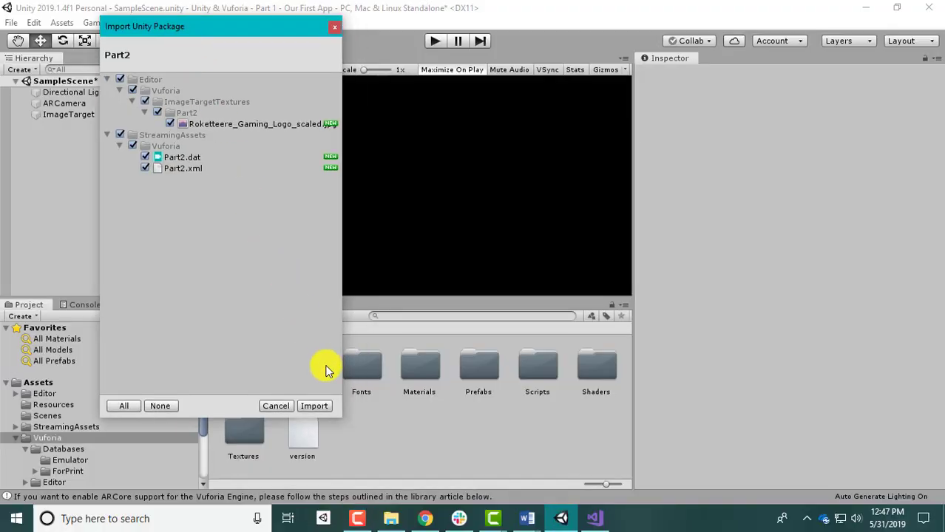
{"action": "left_click", "coordinate": [312, 406]}
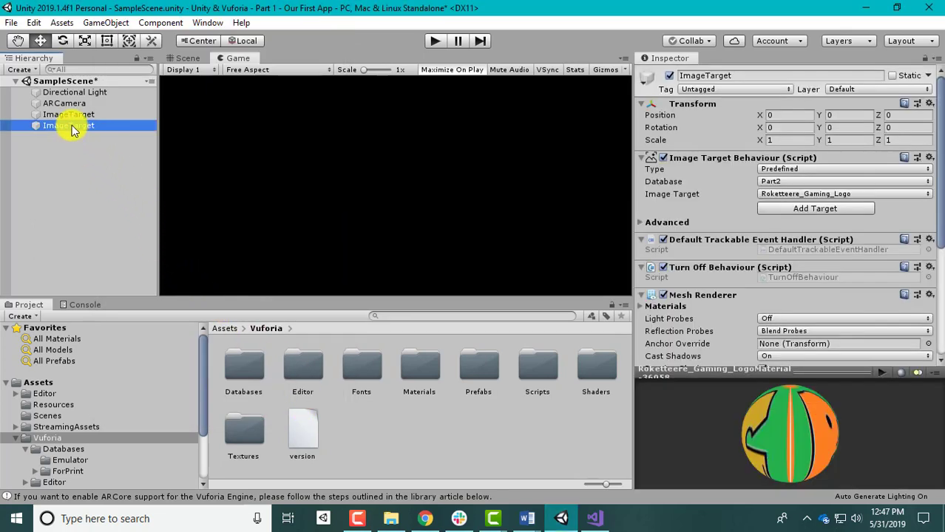
{"action": "left_click", "coordinate": [72, 115]}
{"action": "right_click", "coordinate": [73, 116]}
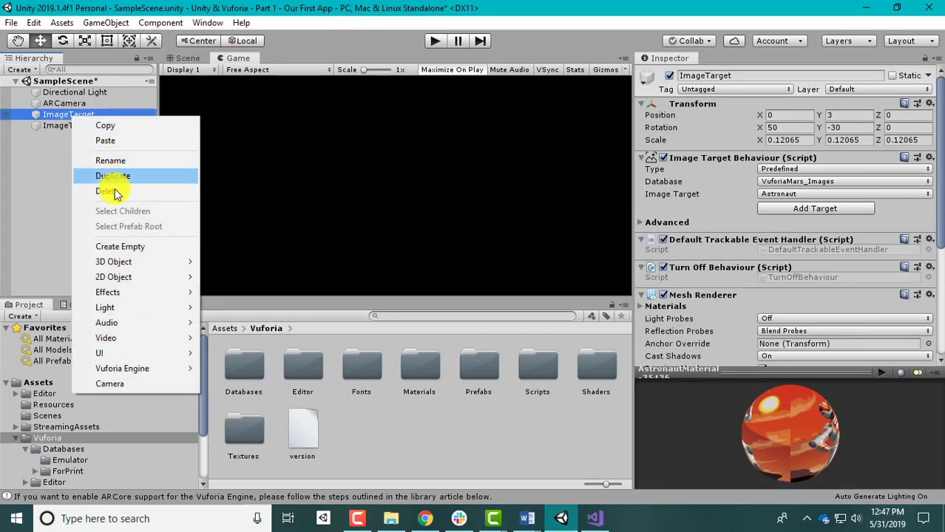
{"action": "left_click", "coordinate": [106, 191]}
{"action": "left_click", "coordinate": [73, 117]}
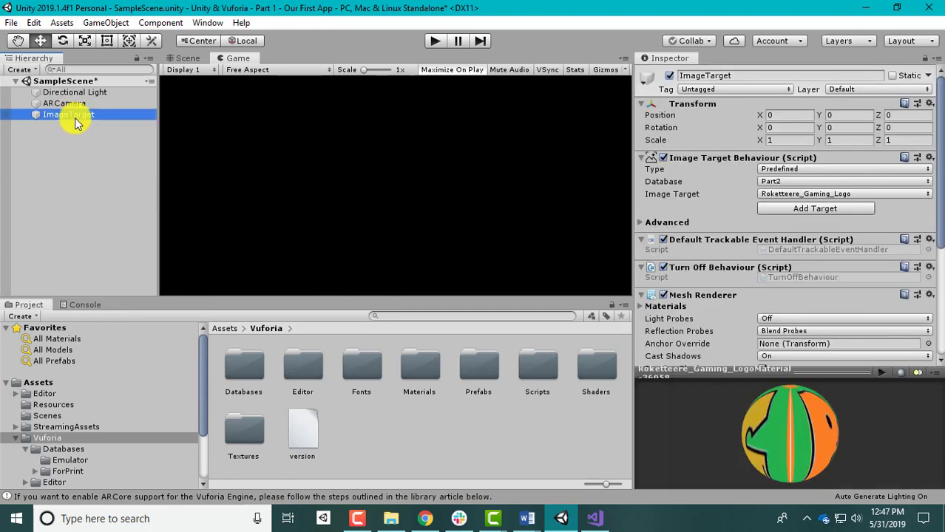
Set the ImageTarget's Database to Part2 instead of VuforiaMars_Images
{"action": "left_click", "coordinate": [75, 118]}
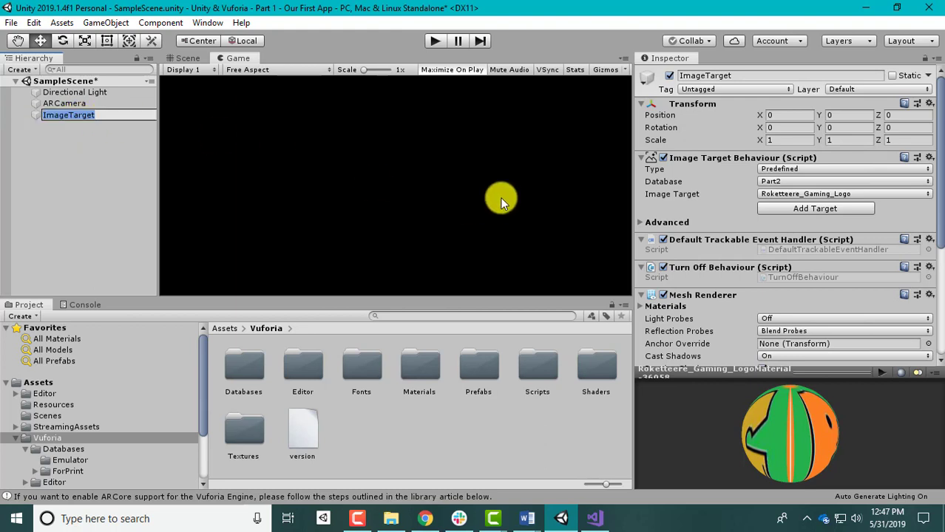
{"action": "left_click", "coordinate": [793, 182]}
{"action": "left_click", "coordinate": [797, 229]}
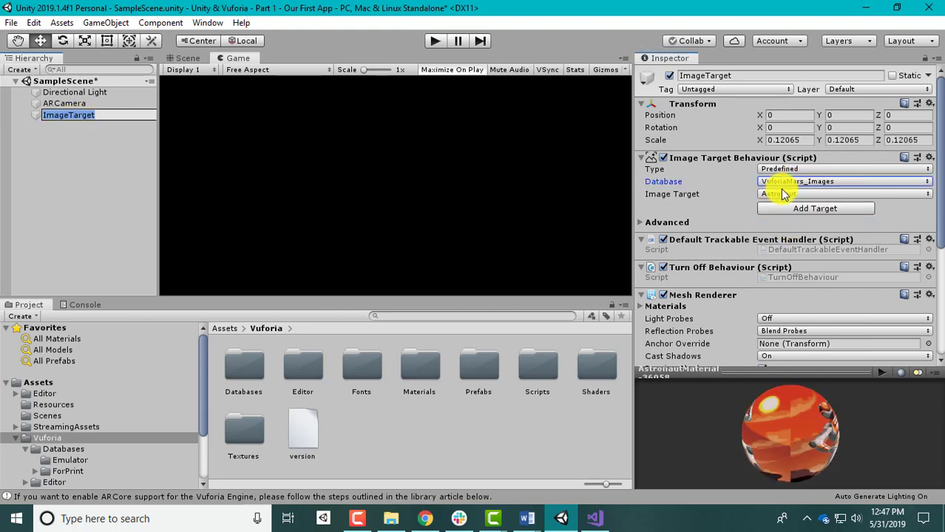
{"action": "left_click", "coordinate": [799, 185]}
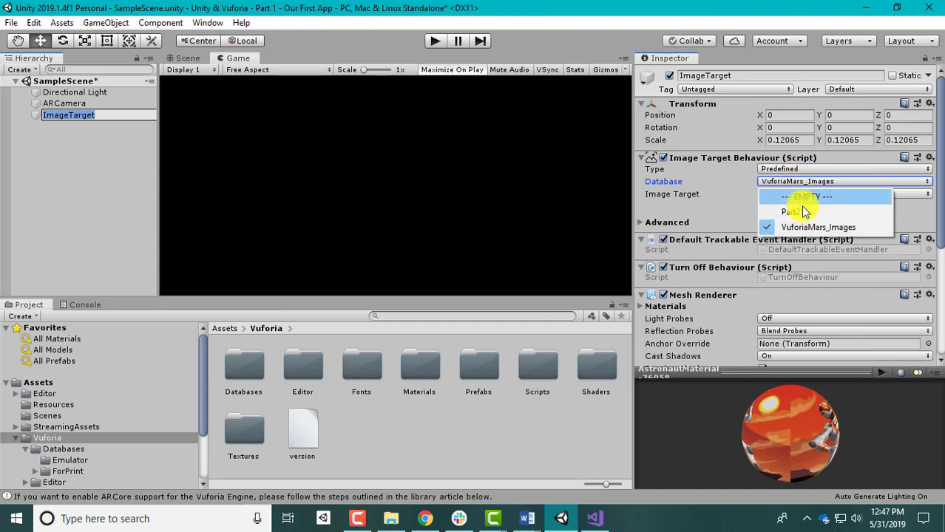
{"action": "left_click", "coordinate": [800, 208]}
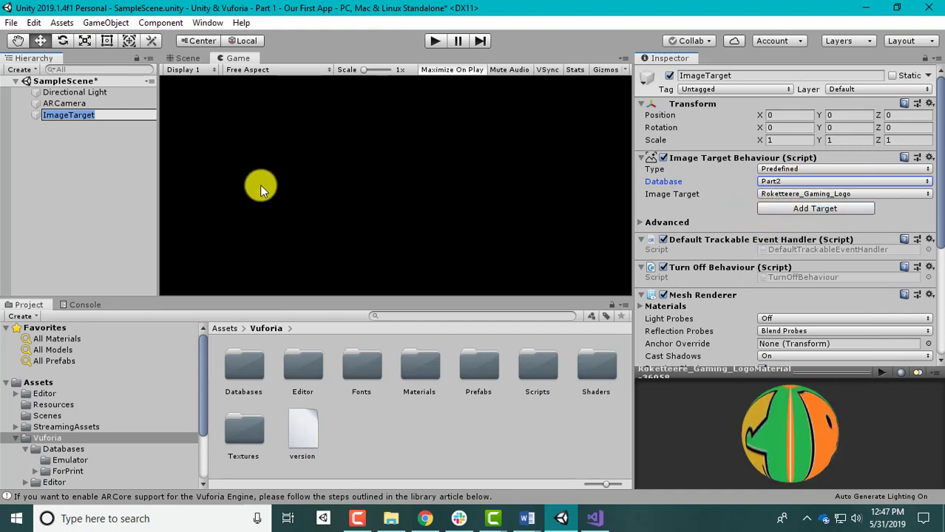
{"action": "left_click", "coordinate": [112, 167]}
{"action": "left_click", "coordinate": [71, 106]}
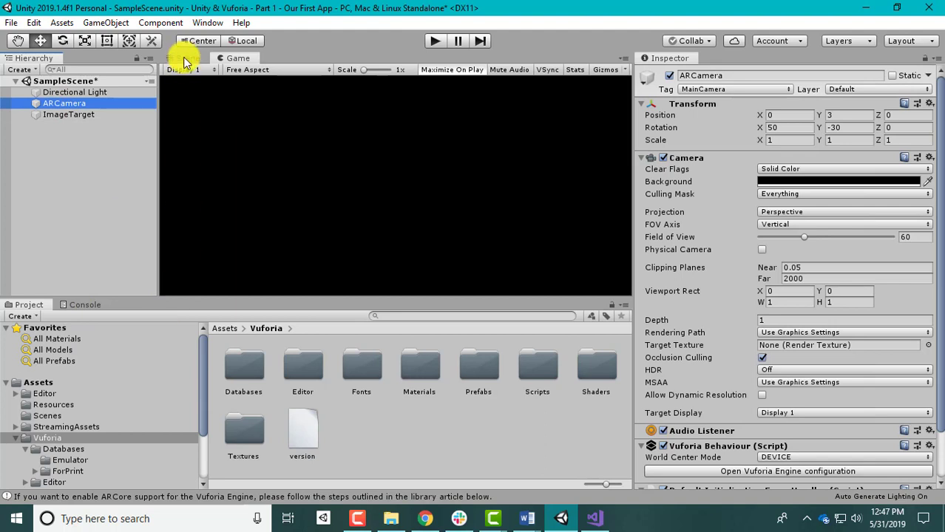
Dock the Game view below the Scene view
{"action": "left_click_drag", "start_coordinate": [250, 63], "coordinate": [75, 298]}
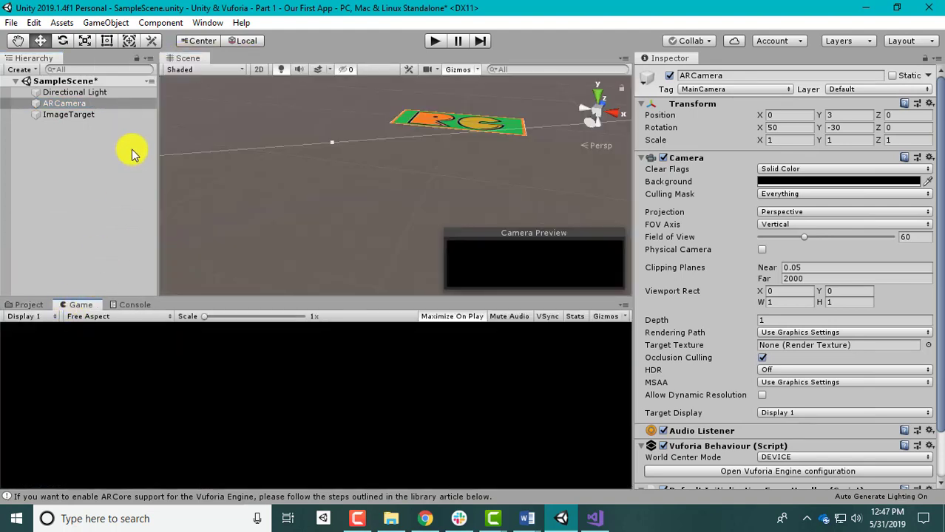
{"action": "left_click", "coordinate": [95, 92]}
{"action": "left_click", "coordinate": [87, 105]}
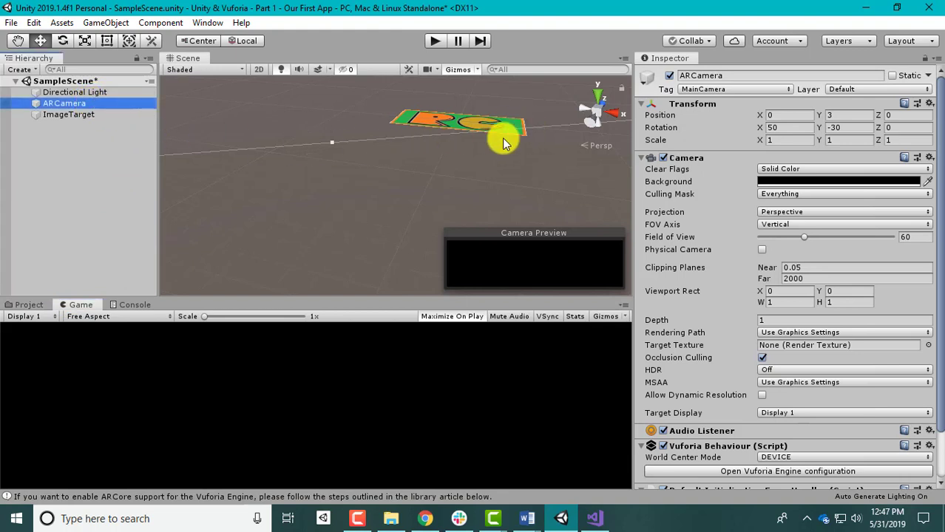
{"action": "scroll", "coordinate": [489, 152], "scroll_direction": "down", "scroll_amount": 5}
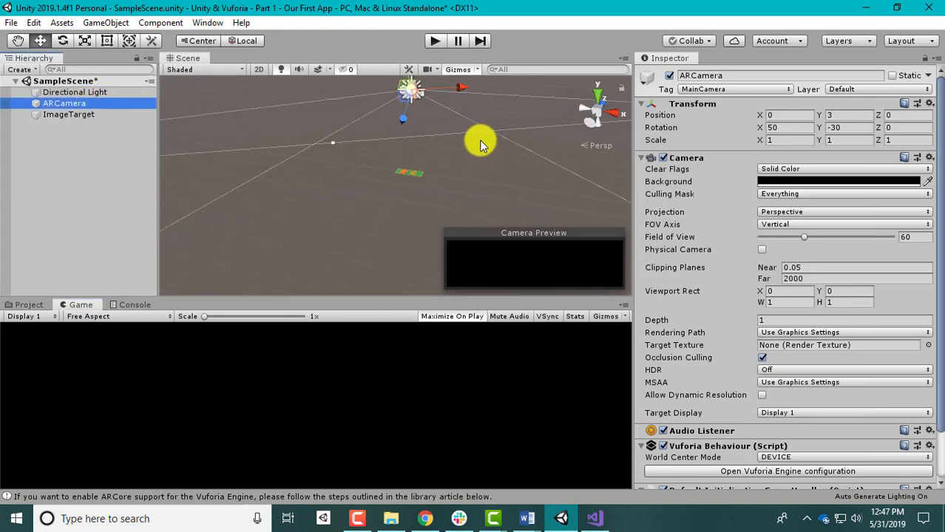
{"action": "scroll", "coordinate": [479, 143], "scroll_direction": "down", "scroll_amount": 3}
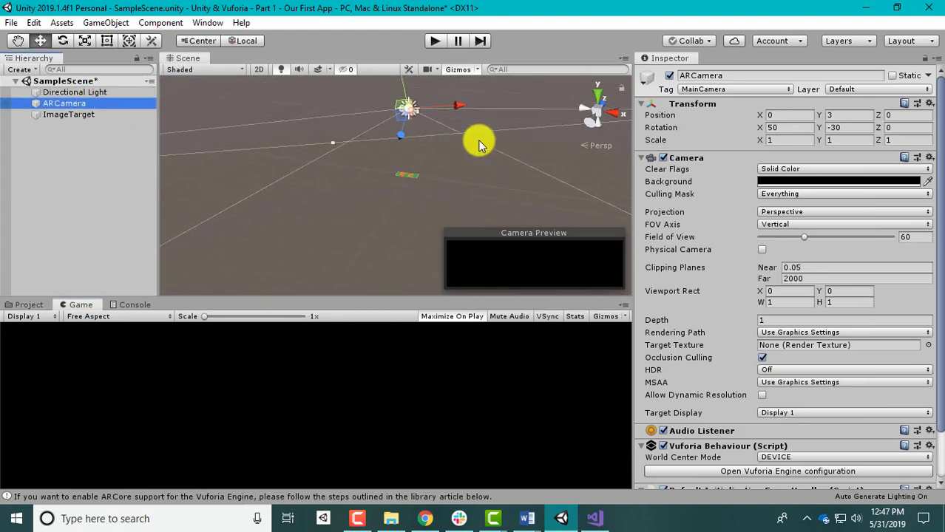
Set the ImageTarget's scale to 2, 2, 2
{"action": "left_click", "coordinate": [77, 116]}
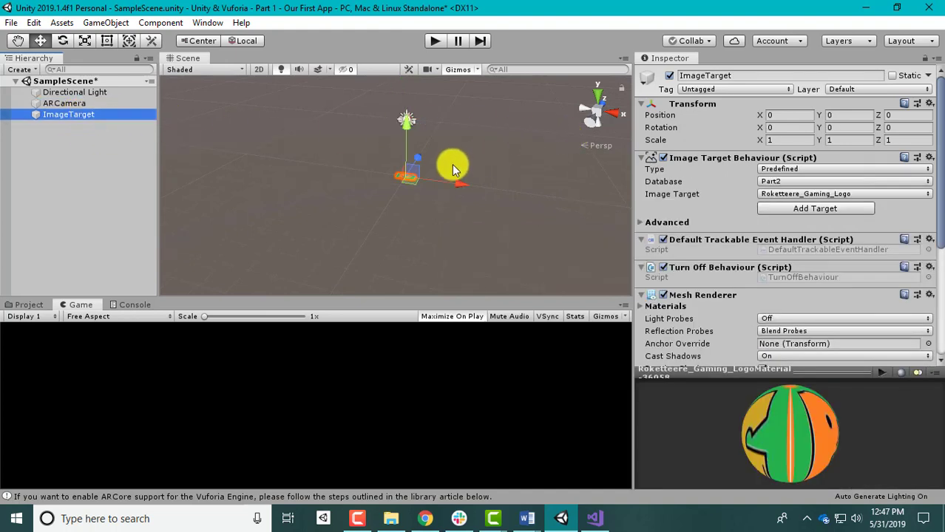
{"action": "left_click", "coordinate": [777, 139]}
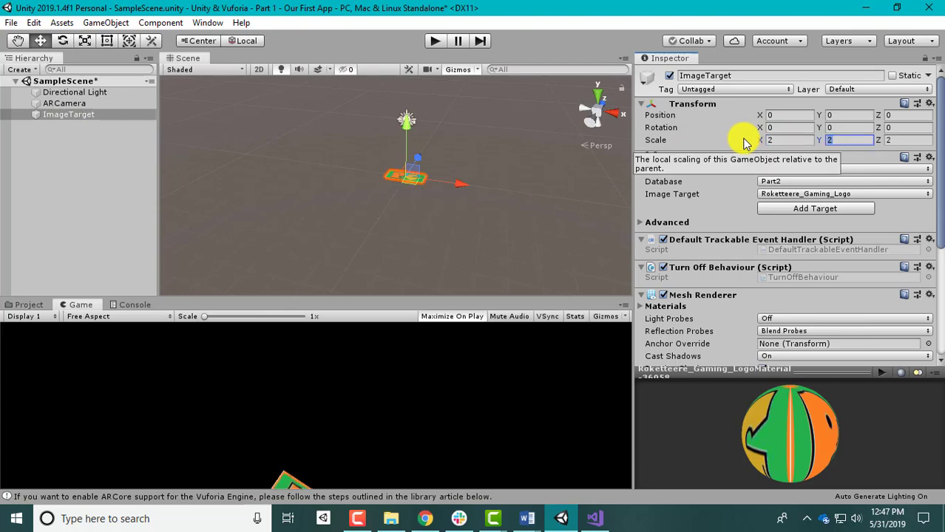
{"action": "left_click", "coordinate": [45, 103]}
Frame the ARCamera and move it toward the RC target with the move gizmo
{"action": "key", "text": "f"}
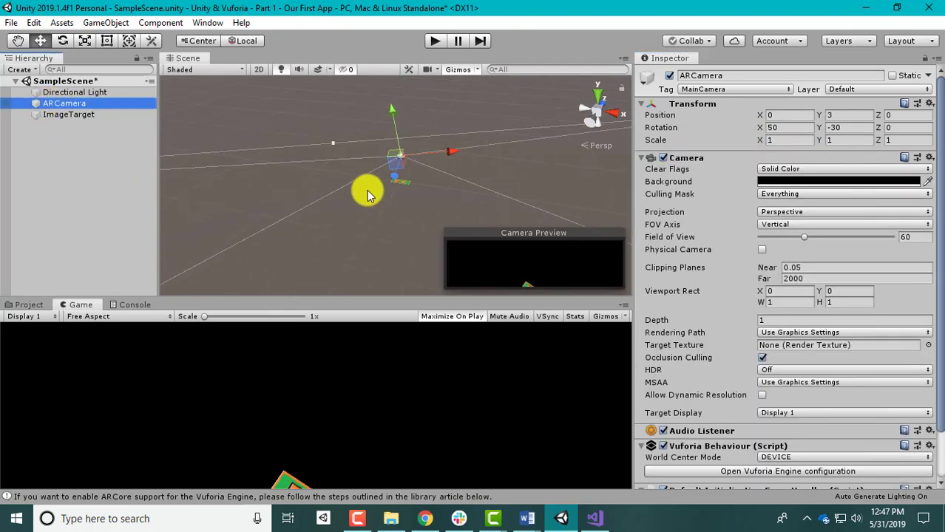
{"action": "left_click_drag", "start_coordinate": [373, 178], "coordinate": [452, 179], "text": "alt"}
{"action": "key", "text": "ctrl+z"}
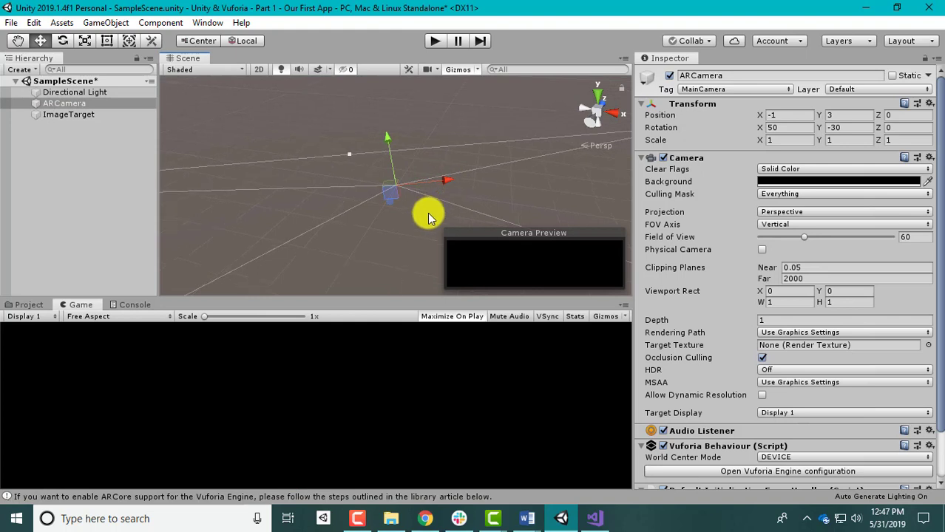
{"action": "left_click_drag", "start_coordinate": [427, 213], "coordinate": [381, 159], "text": "alt"}
{"action": "left_click_drag", "start_coordinate": [437, 130], "coordinate": [375, 116]}
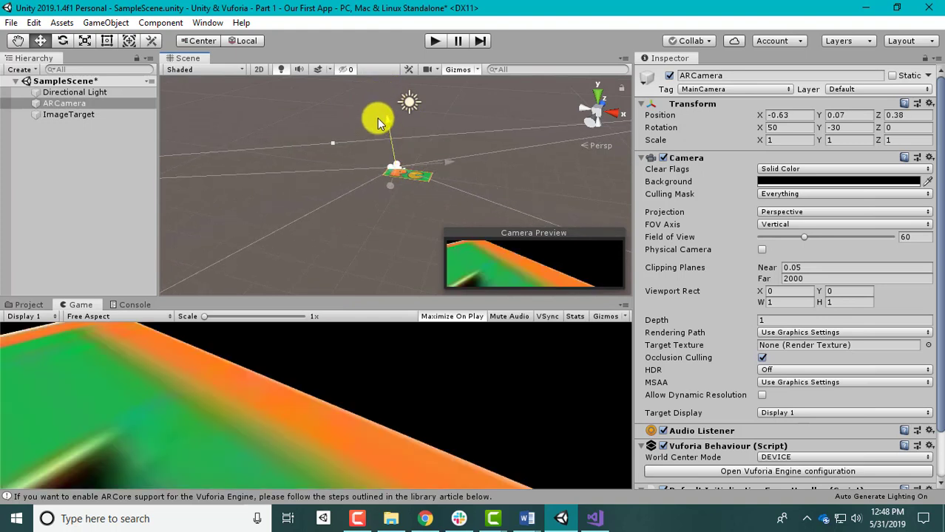
{"action": "left_click_drag", "start_coordinate": [417, 169], "coordinate": [465, 135]}
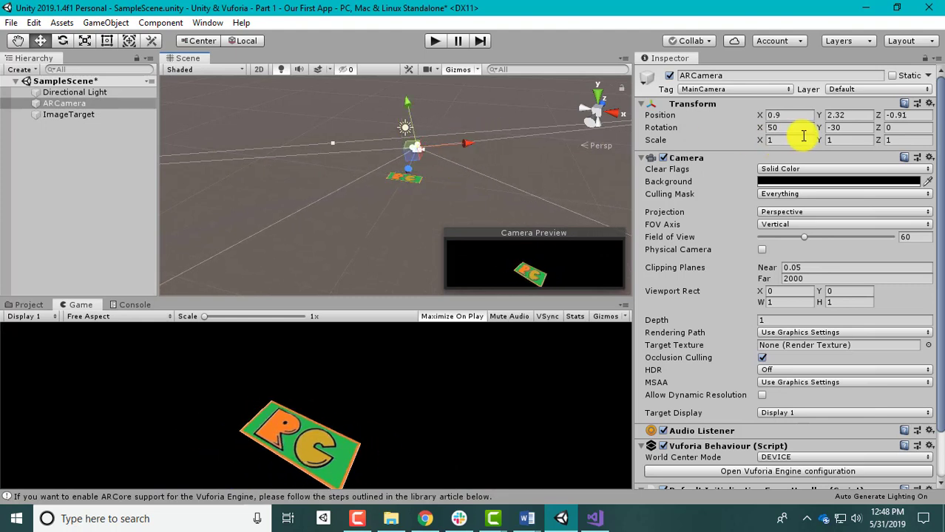
Set the ARCamera's X and Y rotation to 0
{"action": "left_click", "coordinate": [769, 127]}
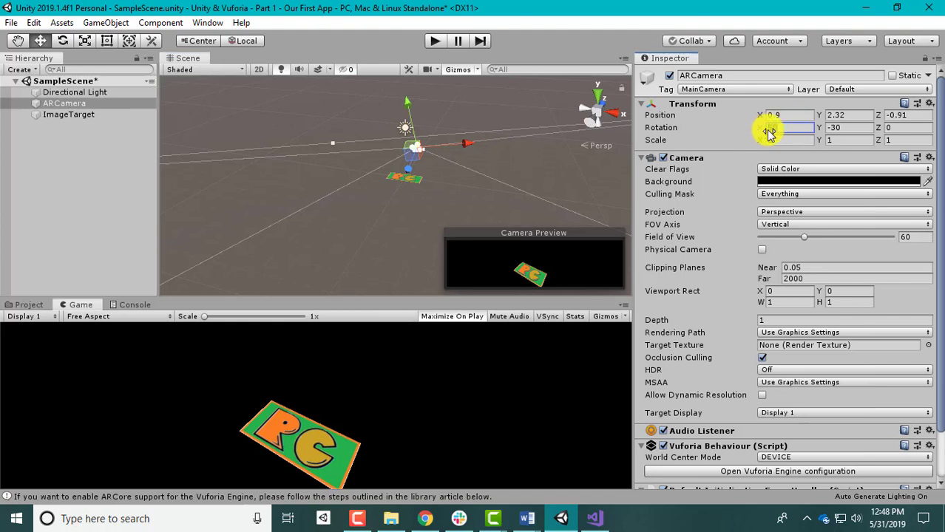
{"action": "key", "text": "BackSpace"}
{"action": "type", "text": "0"}
{"action": "key", "text": "Tab"}
{"action": "type", "text": "0"}
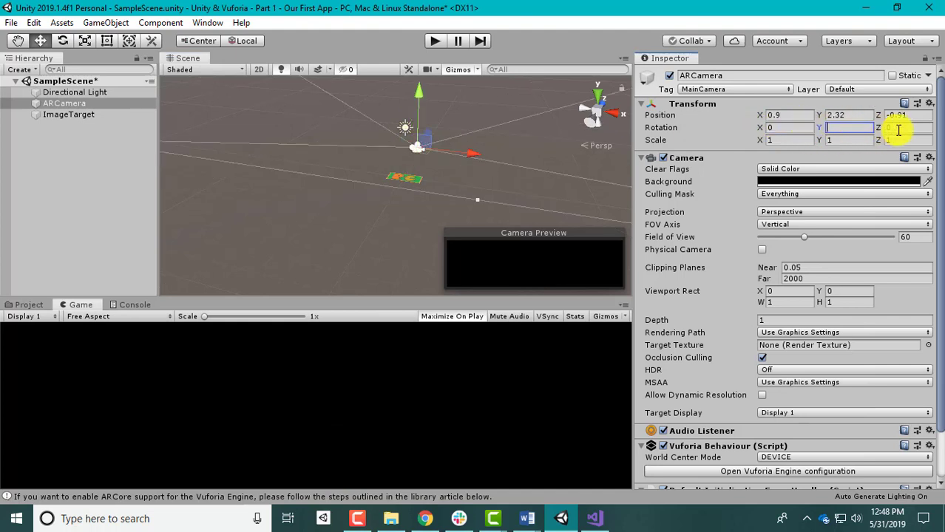
{"action": "left_click", "coordinate": [891, 128]}
Lower and slide the ARCamera to about 0.06, 0.03, -0.91 beside the target
{"action": "left_click_drag", "start_coordinate": [414, 96], "coordinate": [405, 132]}
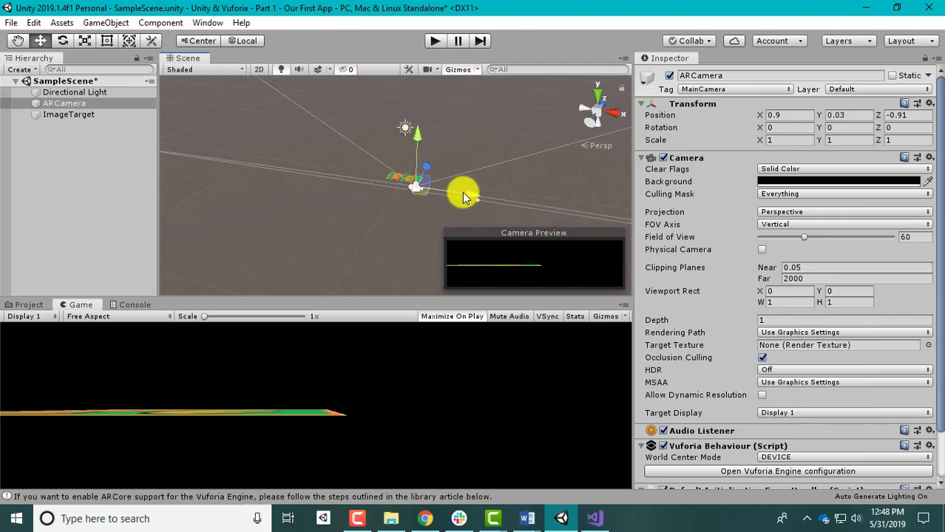
{"action": "left_click_drag", "start_coordinate": [460, 194], "coordinate": [450, 194]}
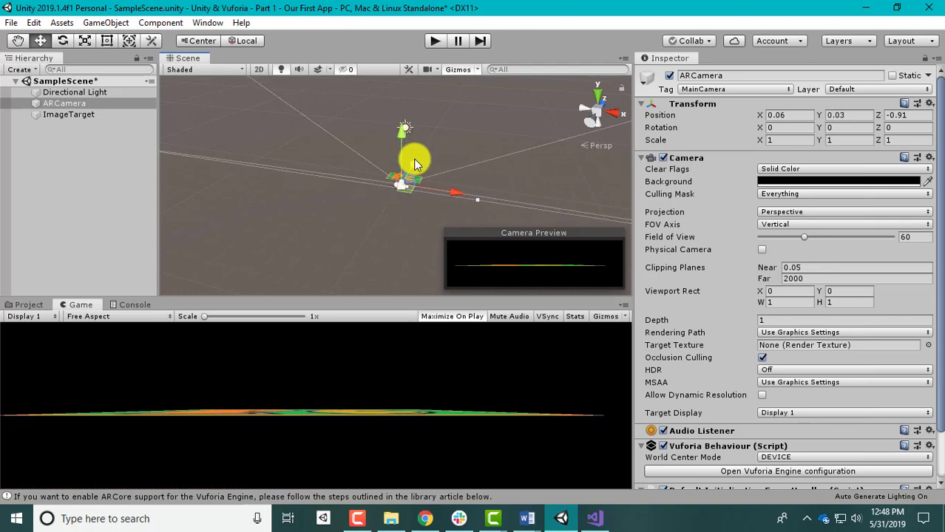
{"action": "left_click_drag", "start_coordinate": [414, 159], "coordinate": [394, 175], "text": "alt"}
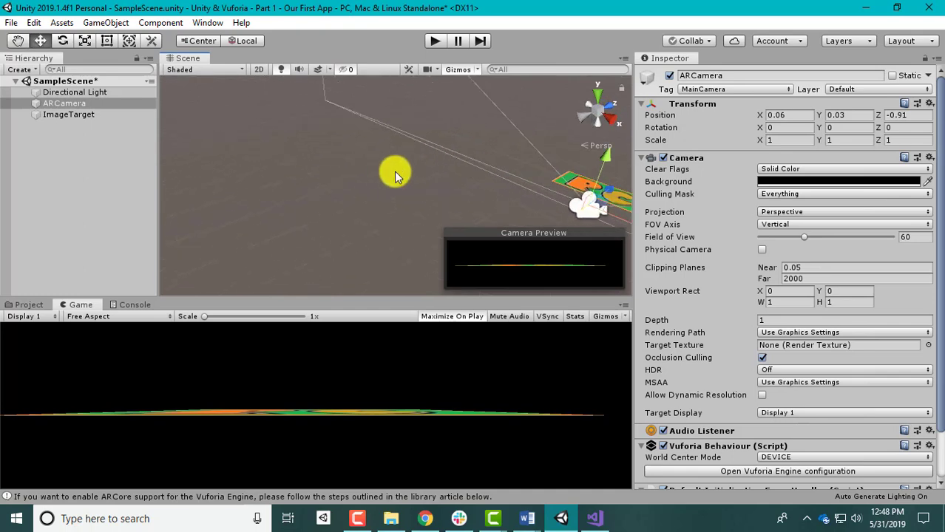
{"action": "left_click_drag", "start_coordinate": [537, 187], "coordinate": [211, 138], "text": "alt"}
{"action": "left_click_drag", "start_coordinate": [407, 207], "coordinate": [378, 197], "text": "alt"}
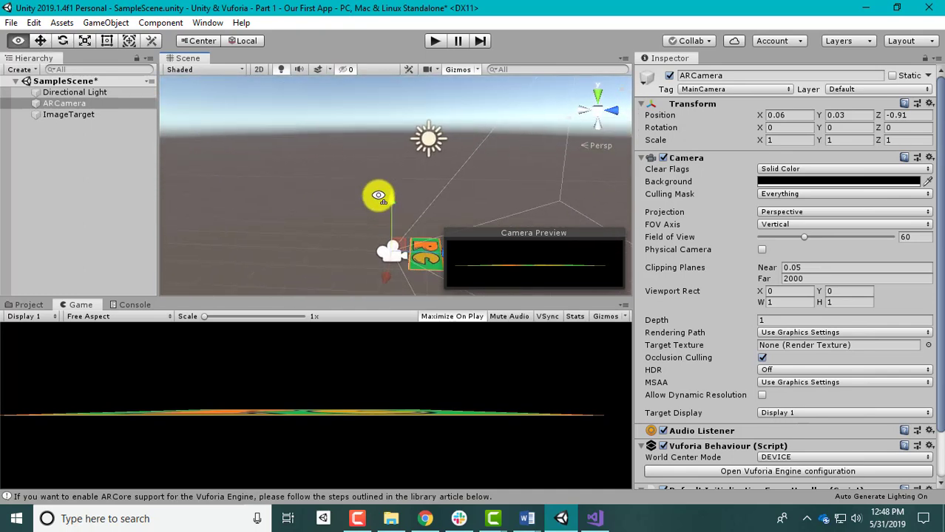
{"action": "left_click_drag", "start_coordinate": [516, 204], "coordinate": [479, 167], "text": "alt"}
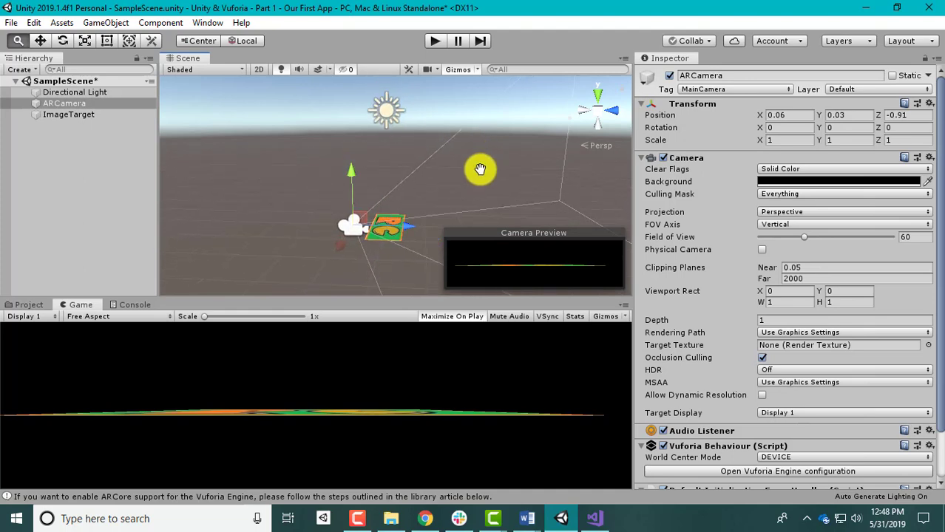
{"action": "left_click", "coordinate": [79, 115]}
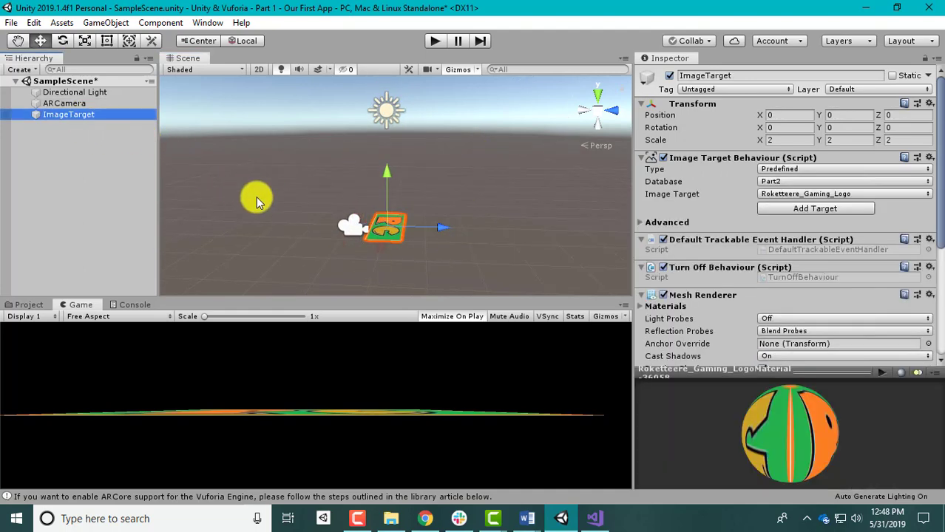
Push the ImageTarget forward along Z to 0.66 and try an X rotation of 90
{"action": "left_click_drag", "start_coordinate": [421, 223], "coordinate": [469, 226]}
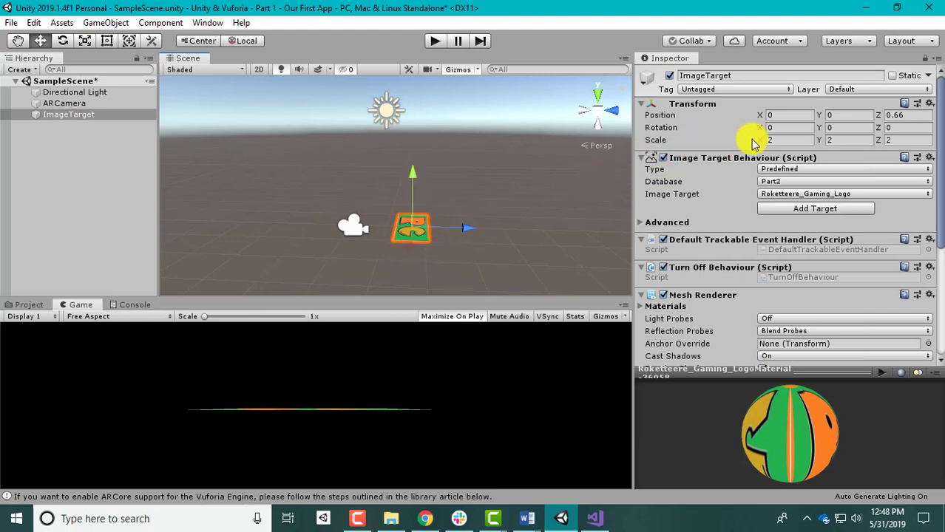
{"action": "left_click", "coordinate": [790, 128]}
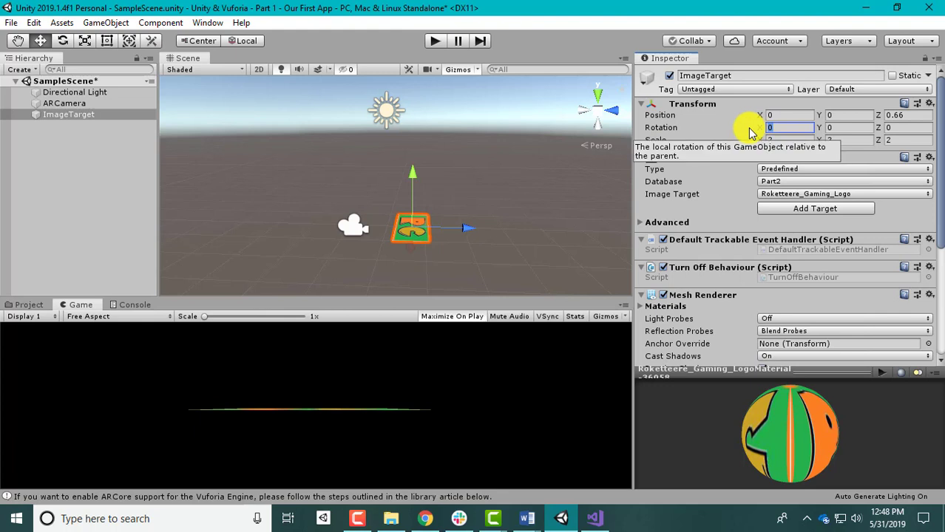
{"action": "type", "text": "90"}
{"action": "left_click_drag", "start_coordinate": [591, 217], "coordinate": [816, 295], "text": "alt"}
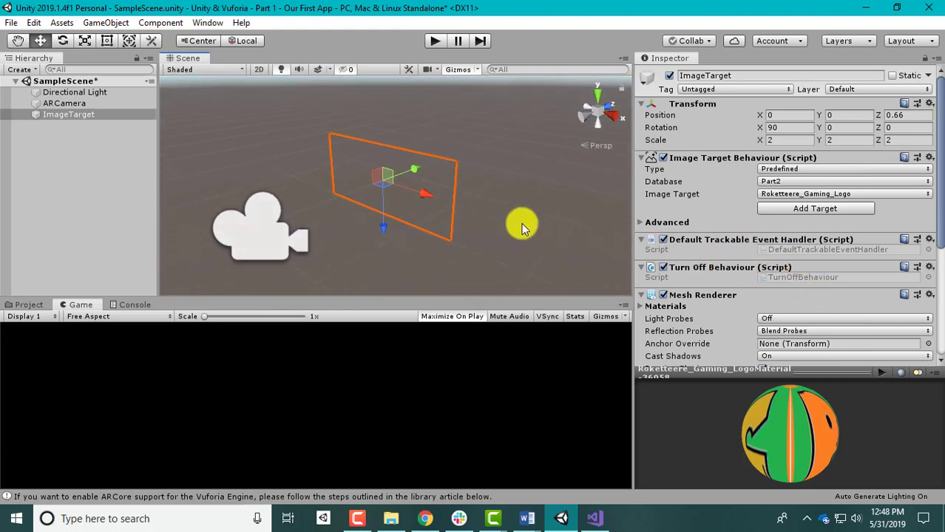
{"action": "mouse_move", "coordinate": [428, 196]}
{"action": "left_mouse_down"}
{"action": "mouse_move", "coordinate": [489, 210]}
{"action": "mouse_move", "coordinate": [426, 189]}
{"action": "left_mouse_up"}
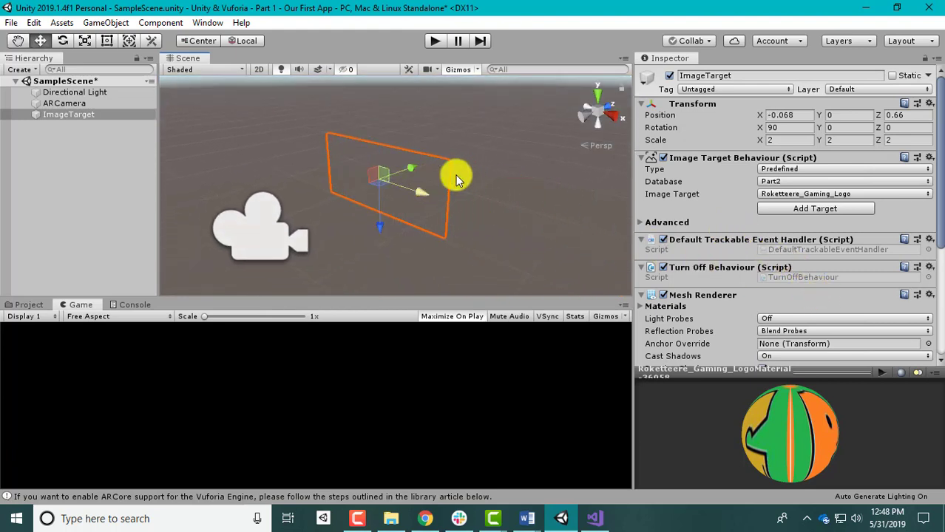
Correct the ImageTarget's X rotation to -90 and nudge it into view
{"action": "left_click", "coordinate": [778, 128]}
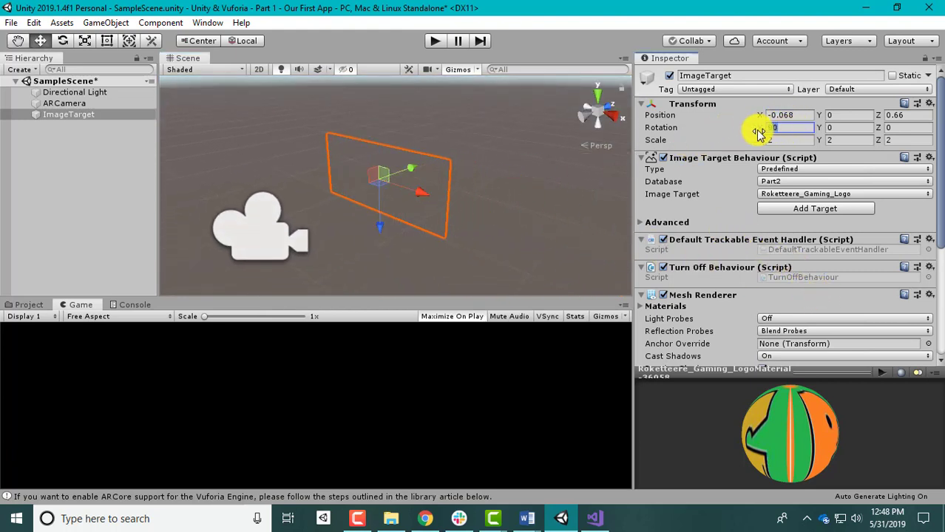
{"action": "type", "text": "90"}
{"action": "key", "text": "BackSpace"}
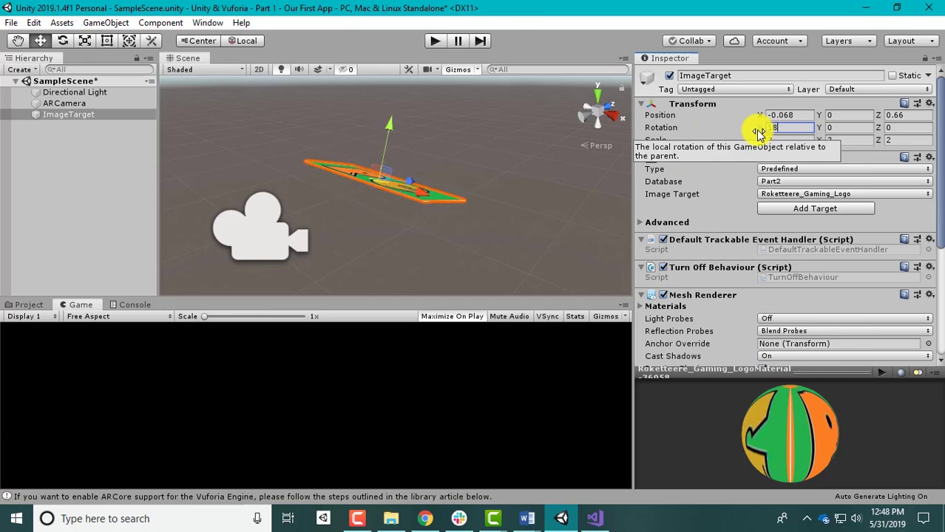
{"action": "key", "text": "BackSpace"}
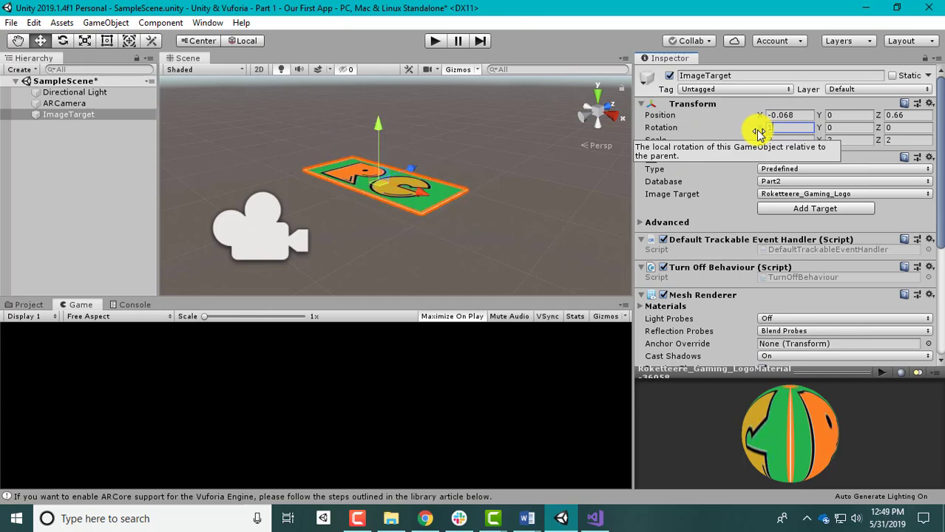
{"action": "type", "text": "-90"}
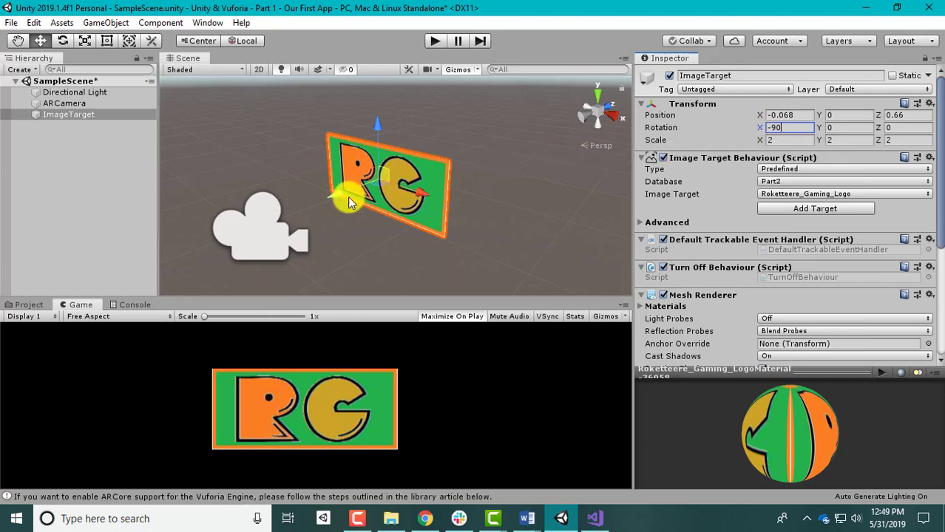
{"action": "left_click_drag", "start_coordinate": [417, 193], "coordinate": [426, 201]}
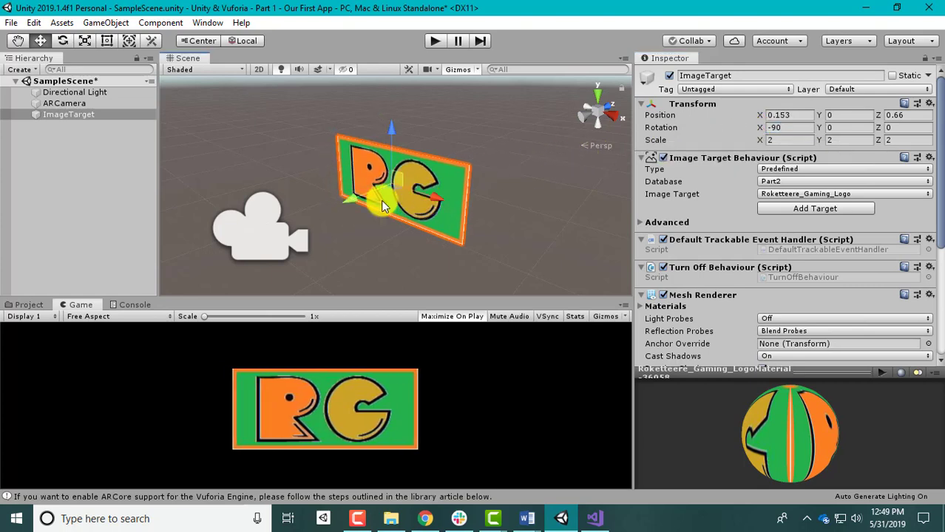
{"action": "left_click_drag", "start_coordinate": [392, 135], "coordinate": [396, 129]}
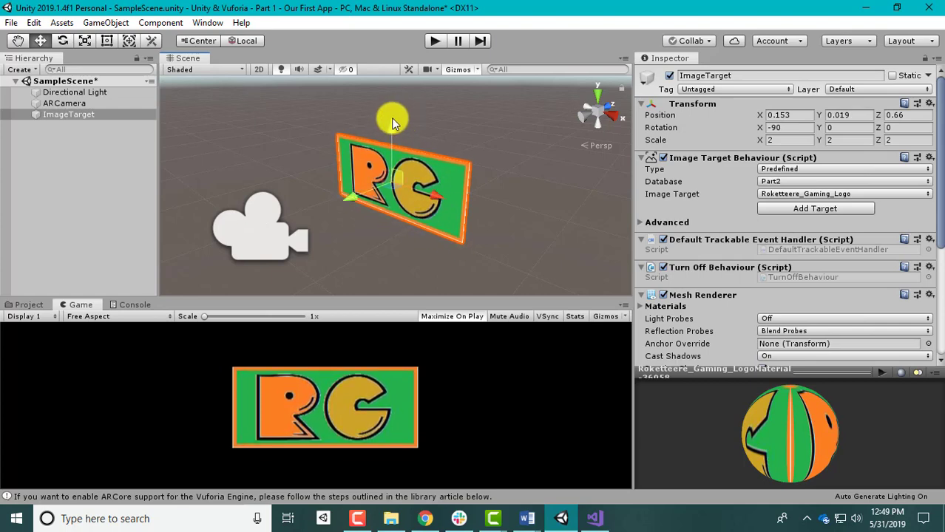
{"action": "left_click", "coordinate": [102, 162]}
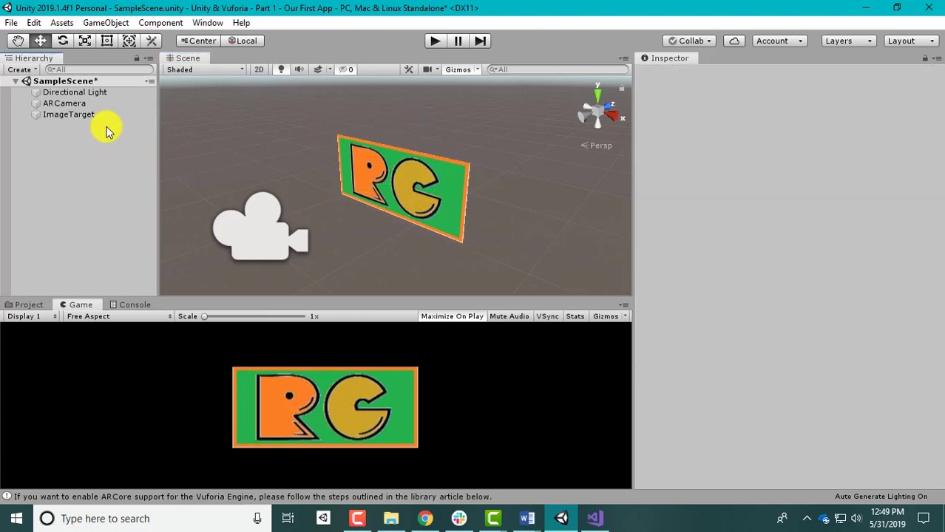
Nest ImageTarget under ARCamera, then create a Cube and move it onto the RC target
{"action": "left_click_drag", "start_coordinate": [65, 116], "coordinate": [68, 105]}
{"action": "left_click", "coordinate": [82, 139]}
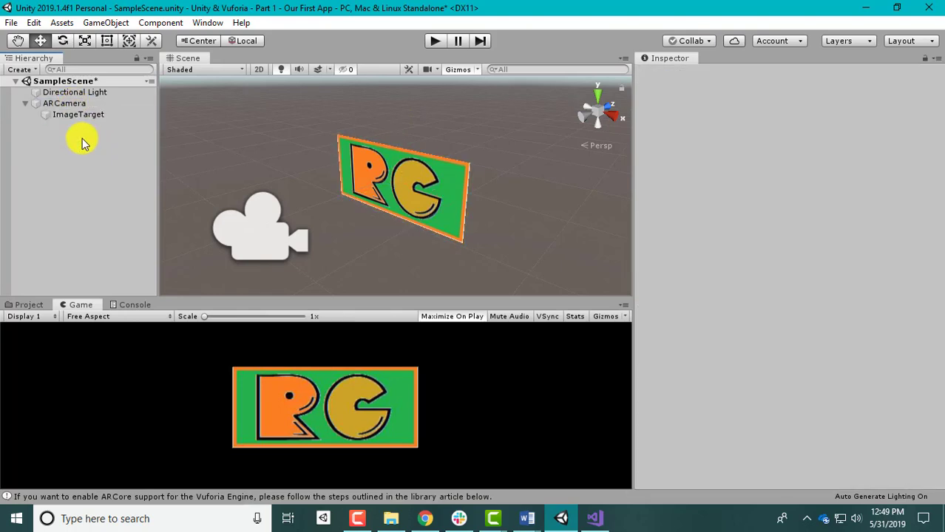
{"action": "left_click", "coordinate": [111, 23]}
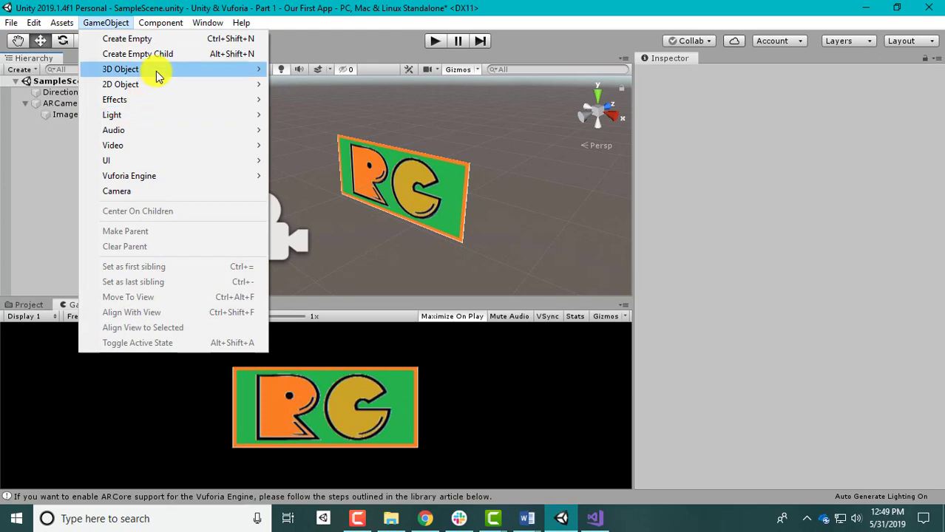
{"action": "mouse_move", "coordinate": [156, 72]}
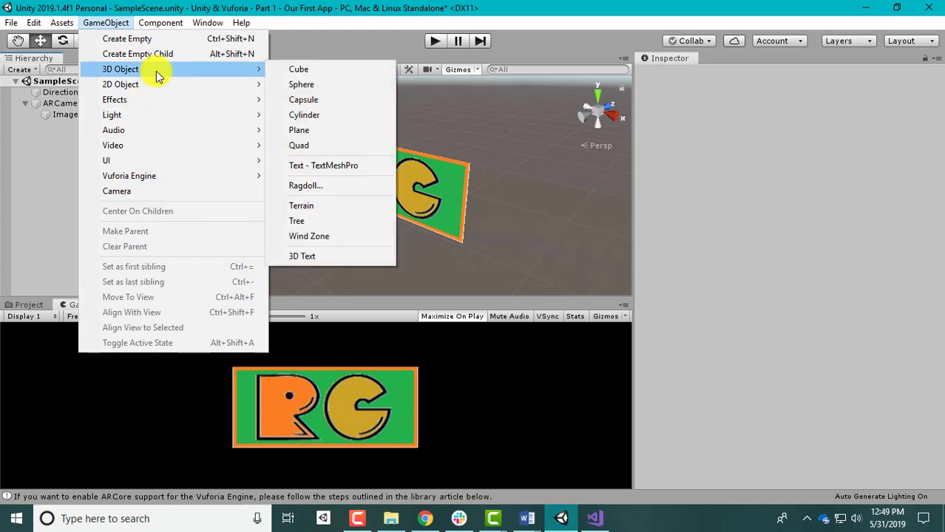
{"action": "left_click", "coordinate": [327, 74]}
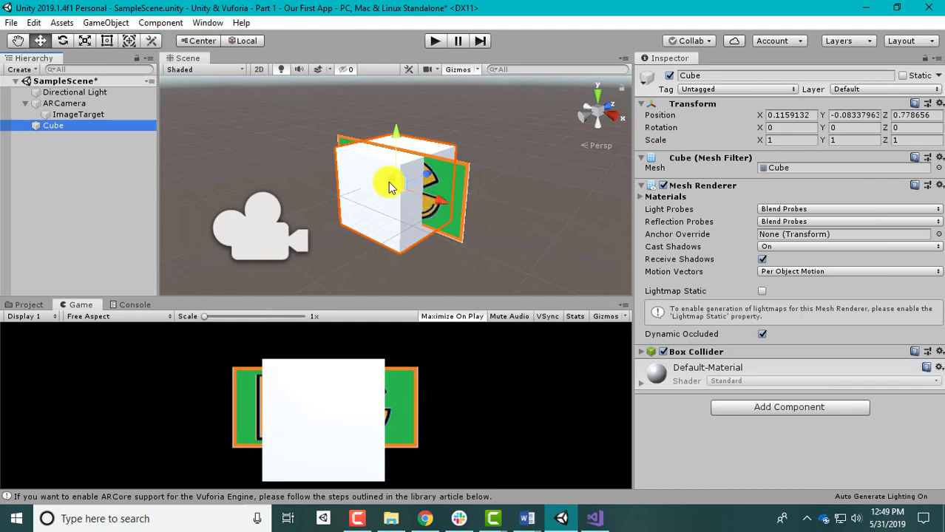
{"action": "left_click", "coordinate": [409, 175]}
{"action": "left_click_drag", "start_coordinate": [426, 177], "coordinate": [392, 188]}
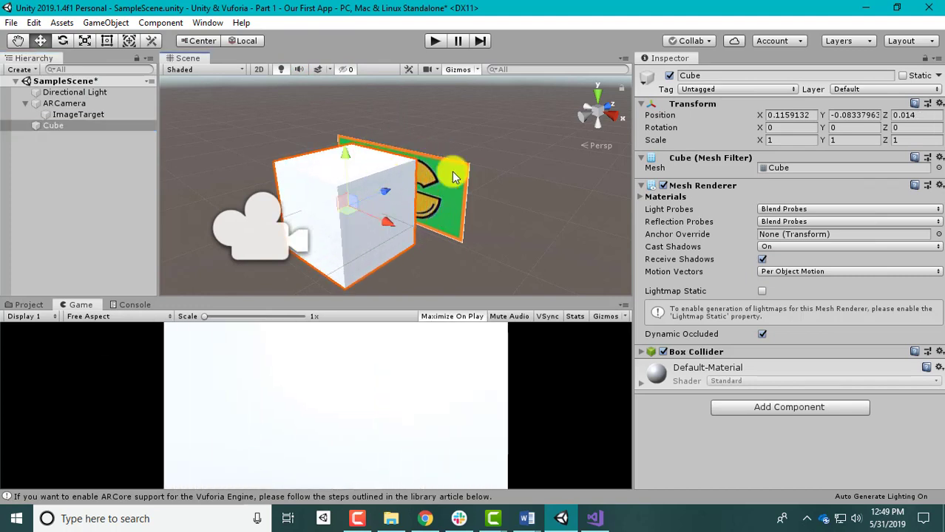
Shrink the cube to about 0.43 × 0.36 × 0.41 and raise it slightly
{"action": "left_click", "coordinate": [85, 42]}
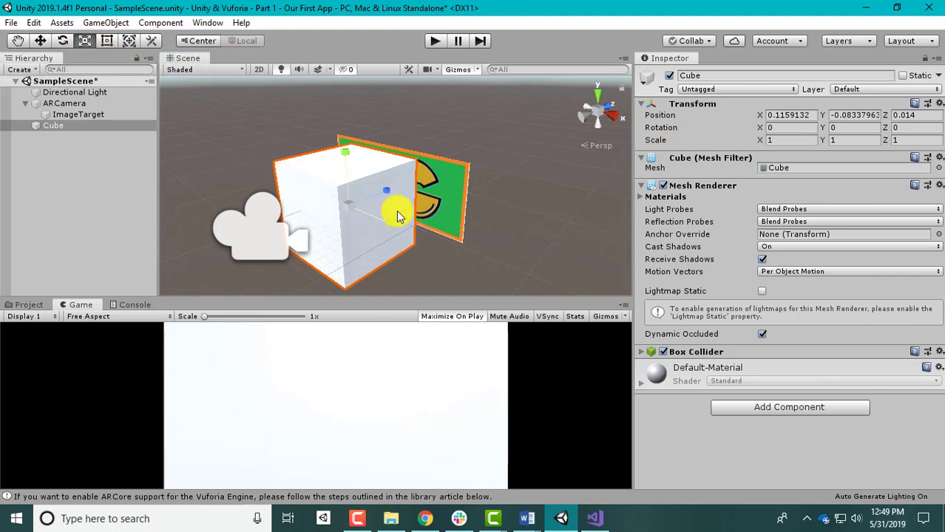
{"action": "left_click_drag", "start_coordinate": [392, 229], "coordinate": [366, 210]}
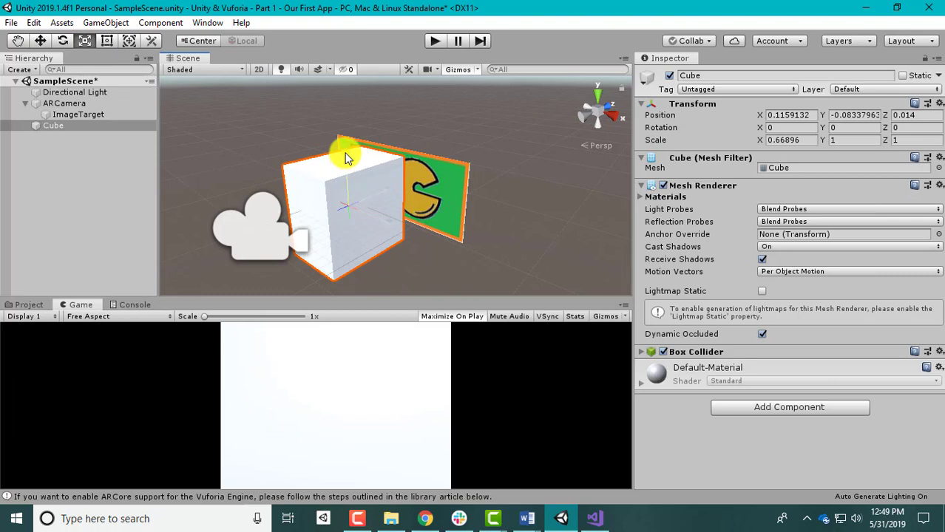
{"action": "left_click_drag", "start_coordinate": [344, 152], "coordinate": [365, 199]}
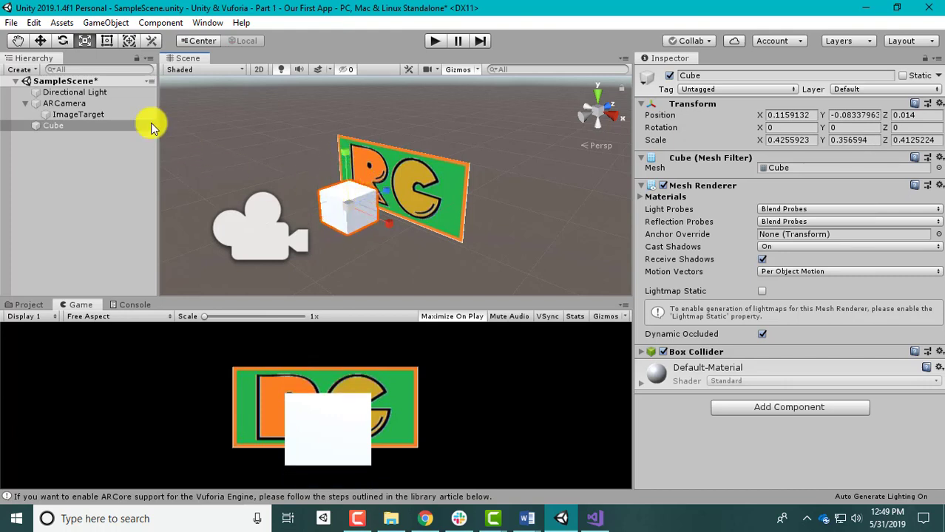
{"action": "left_click", "coordinate": [41, 42]}
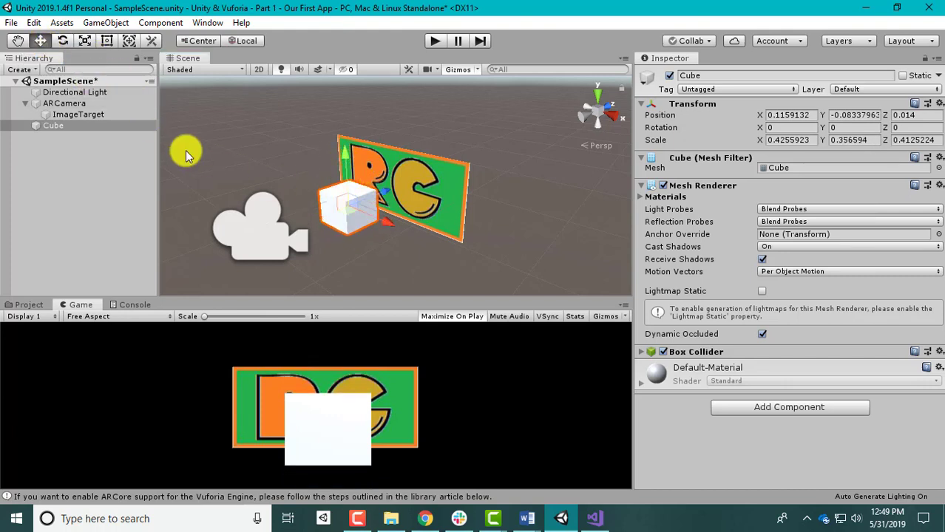
{"action": "left_click_drag", "start_coordinate": [336, 157], "coordinate": [331, 143]}
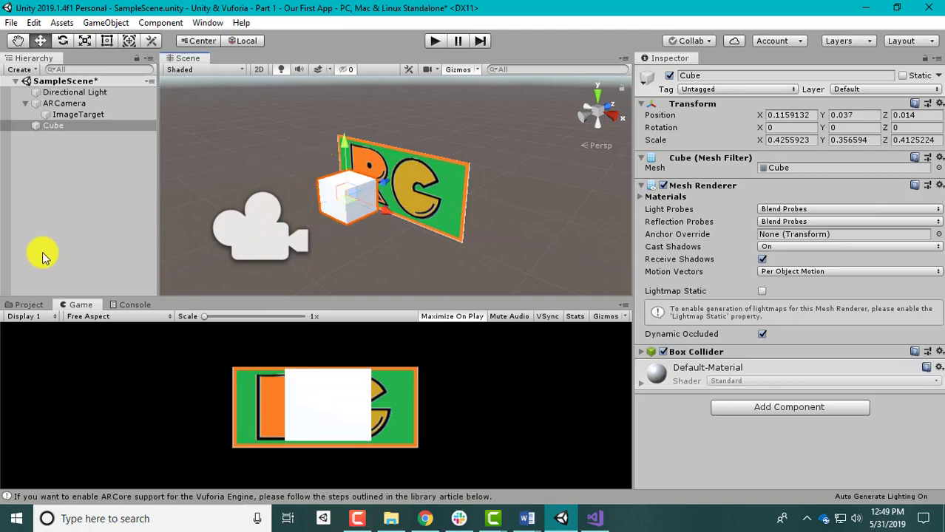
{"action": "left_click", "coordinate": [28, 305]}
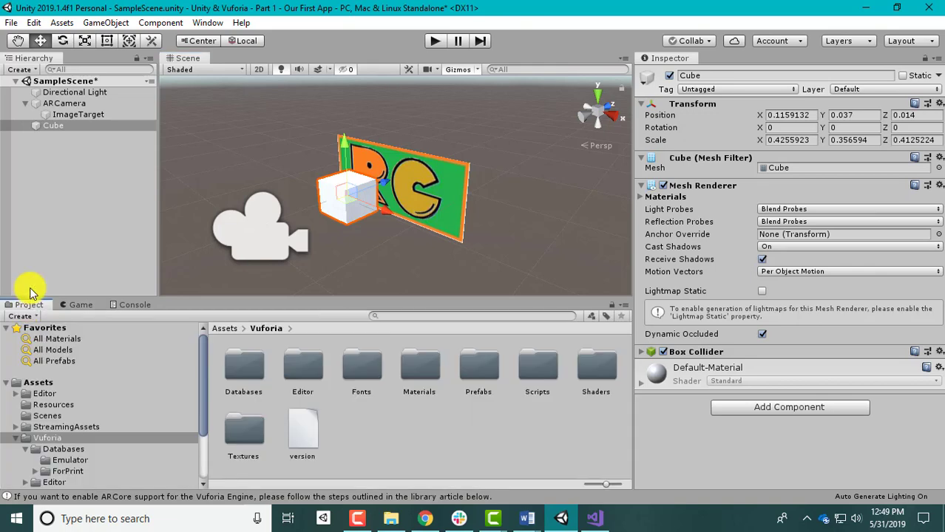
Create a folder named image under Assets and show the Pictures folder in File Explorer
{"action": "left_click", "coordinate": [435, 444]}
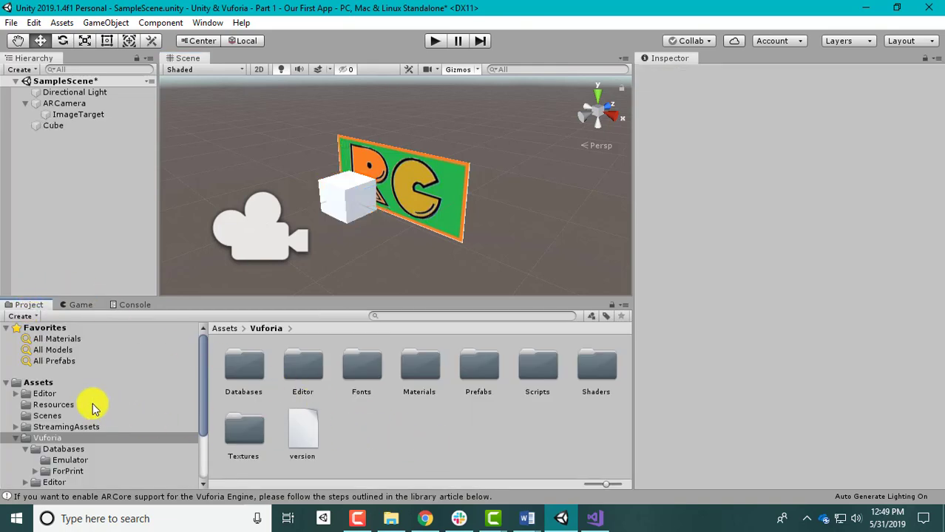
{"action": "left_click", "coordinate": [16, 438]}
{"action": "left_click", "coordinate": [23, 385]}
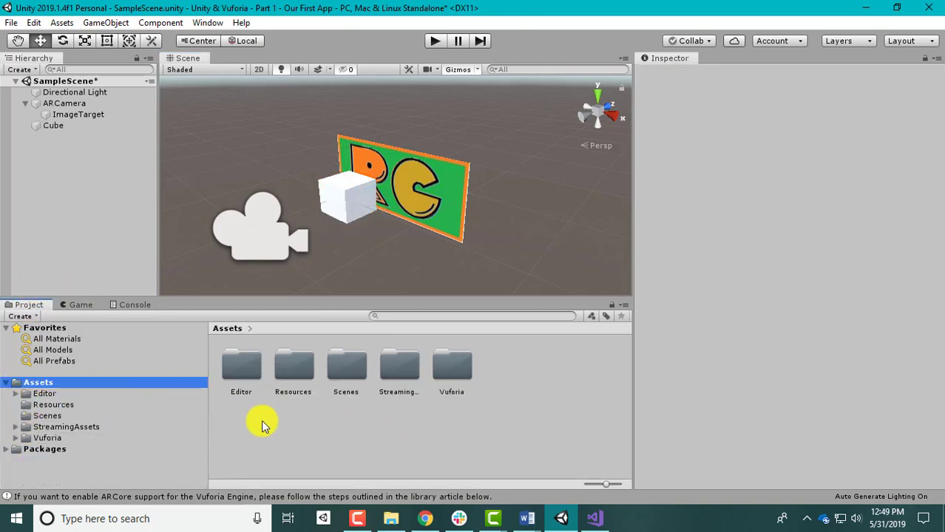
{"action": "right_click", "coordinate": [516, 388]}
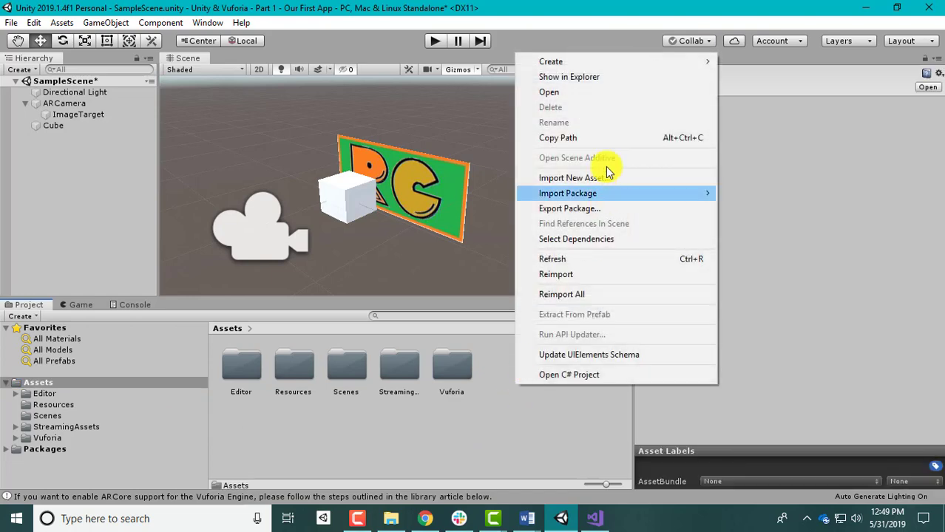
{"action": "mouse_move", "coordinate": [619, 64]}
{"action": "left_click", "coordinate": [761, 31]}
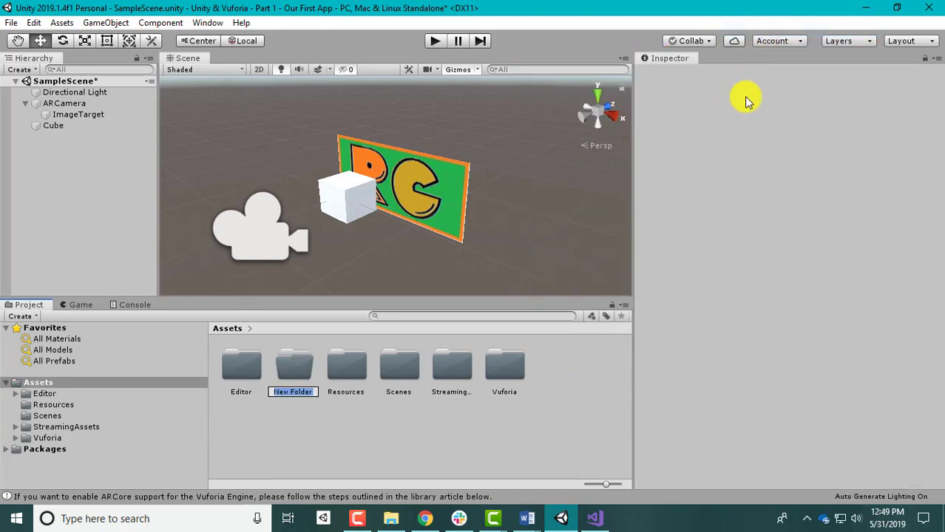
{"action": "key", "text": "Return"}
{"action": "left_click", "coordinate": [390, 518]}
{"action": "left_click", "coordinate": [620, 386]}
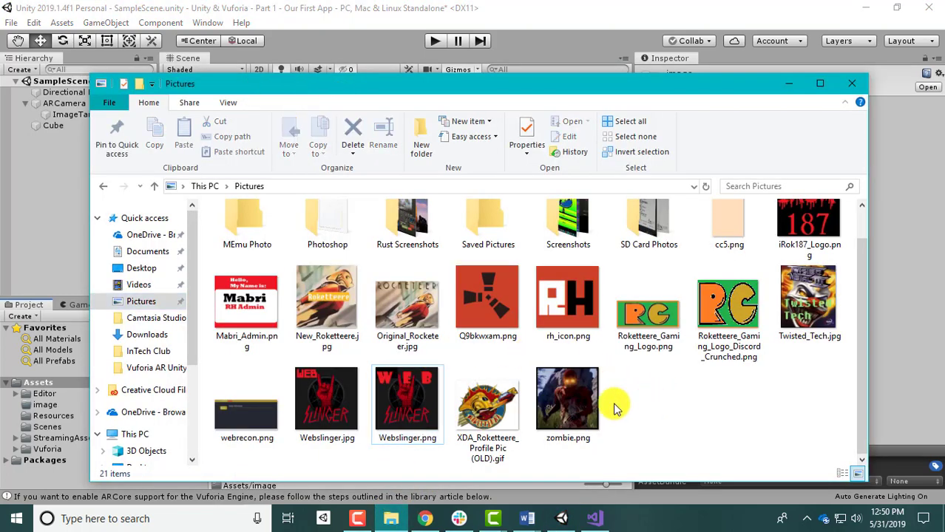
Import Webslinger.png into Unity's image folder and apply it to the cube
{"action": "left_click", "coordinate": [406, 399]}
{"action": "left_click_drag", "start_coordinate": [405, 397], "coordinate": [471, 450]}
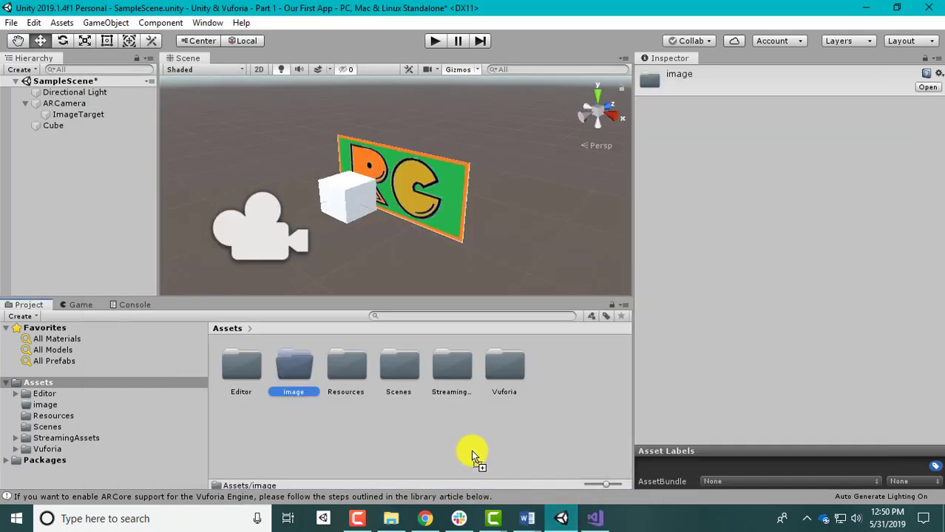
{"action": "double_click", "coordinate": [287, 368]}
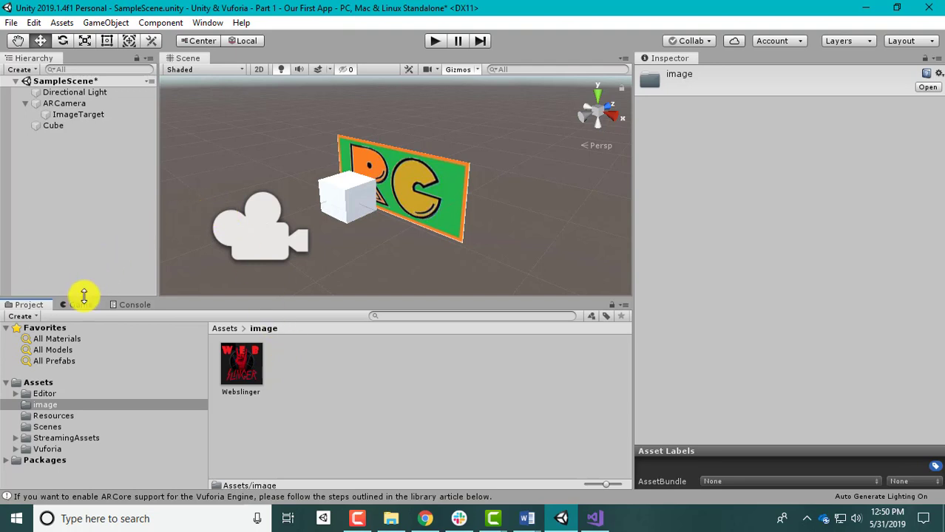
{"action": "left_click_drag", "start_coordinate": [244, 377], "coordinate": [344, 199]}
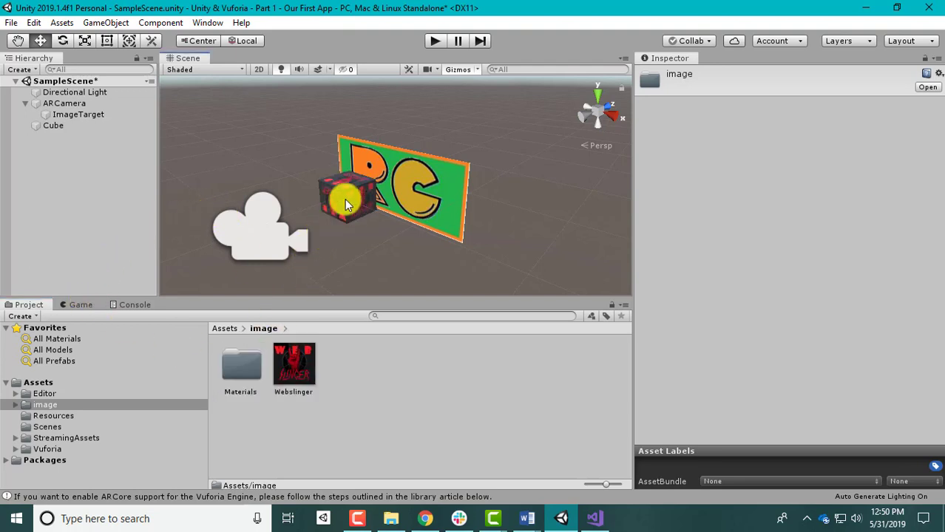
In the Game view, set the Cube's Z rotation to 180 so Webslinger reads upright
{"action": "left_click", "coordinate": [81, 305]}
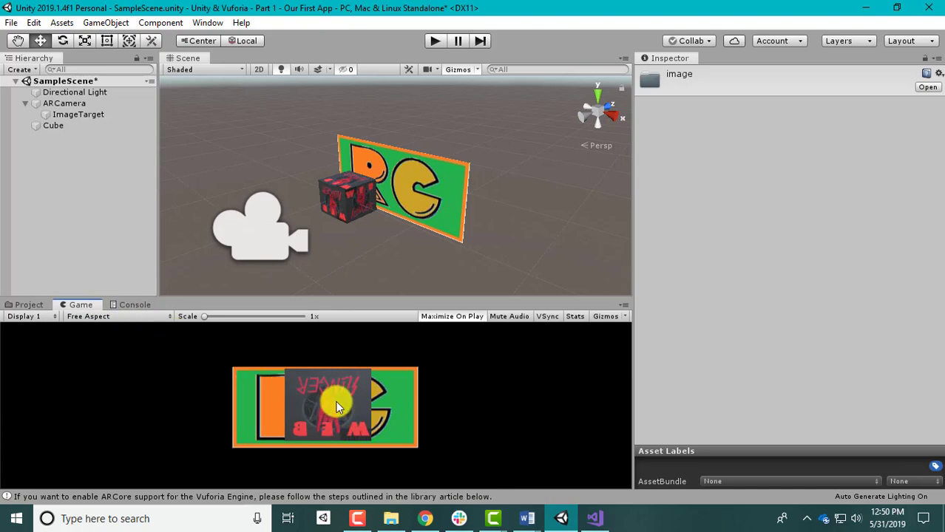
{"action": "left_click", "coordinate": [58, 127]}
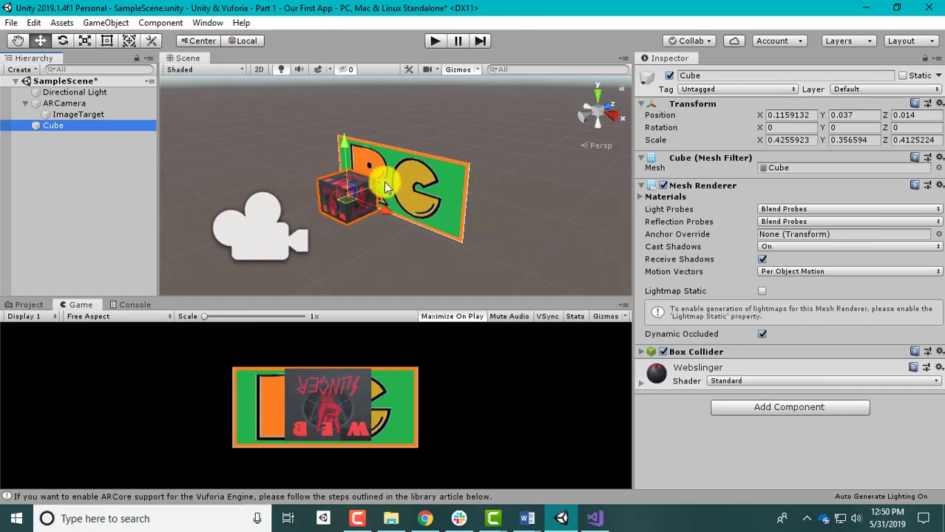
{"action": "left_click", "coordinate": [897, 129]}
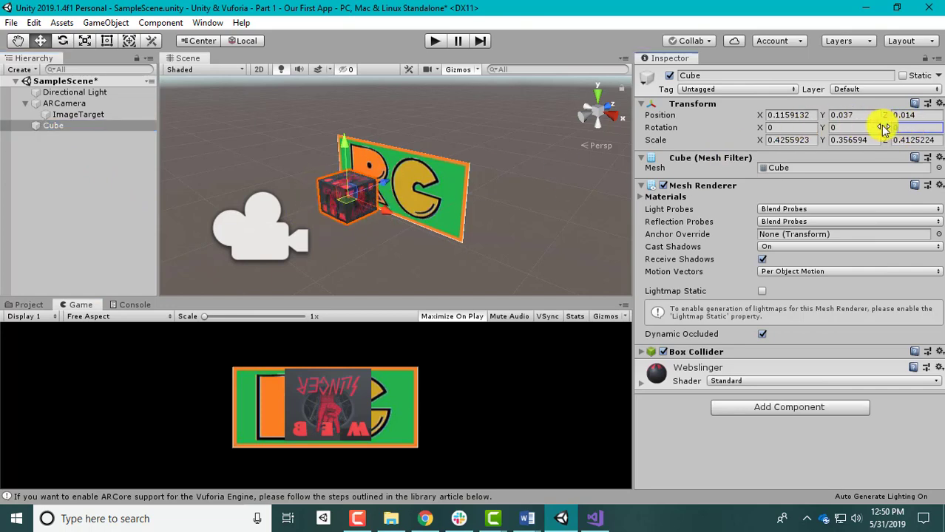
{"action": "type", "text": "180"}
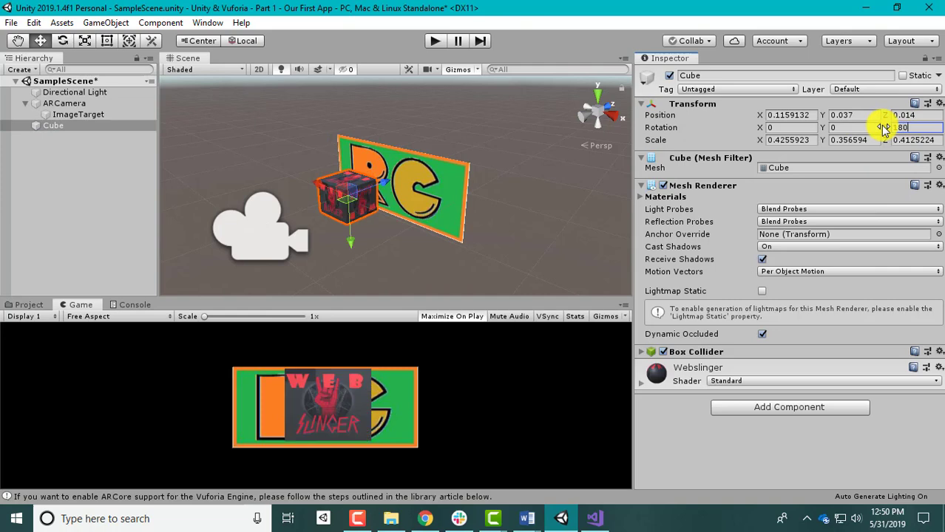
Nest the Cube under ImageTarget in the Hierarchy
{"action": "left_click", "coordinate": [85, 169]}
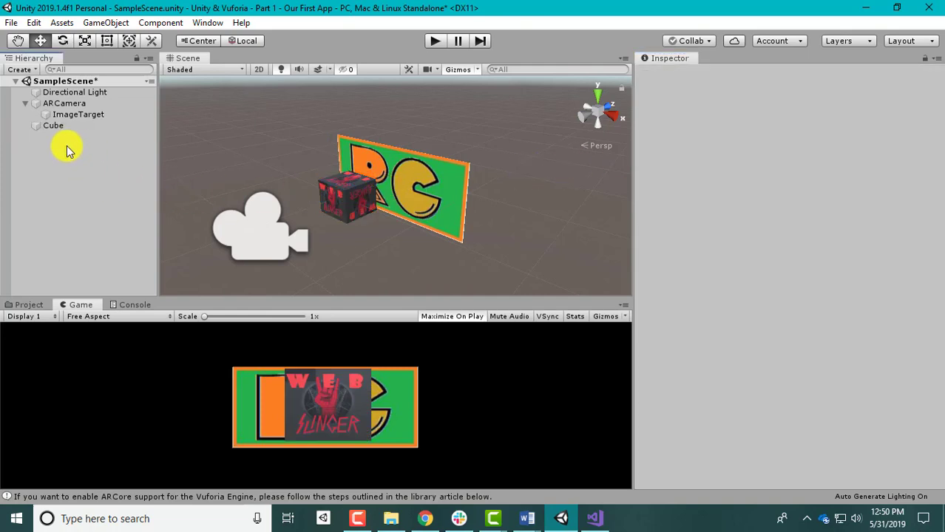
{"action": "left_click_drag", "start_coordinate": [55, 127], "coordinate": [70, 117]}
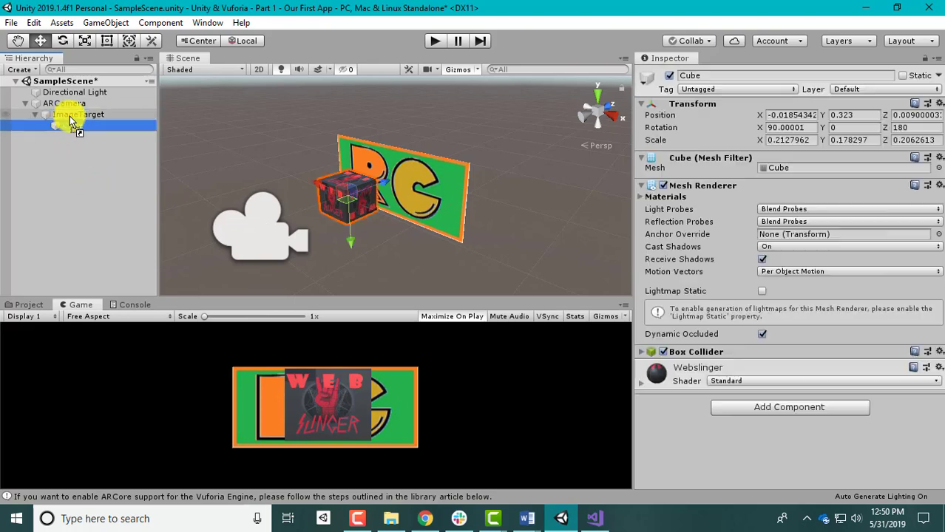
{"action": "left_click", "coordinate": [82, 166]}
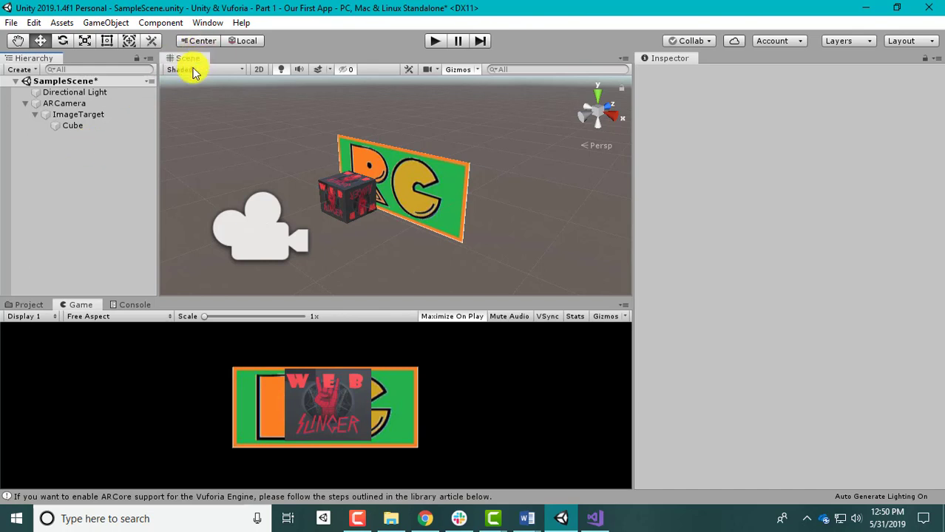
{"action": "left_click", "coordinate": [434, 40]}
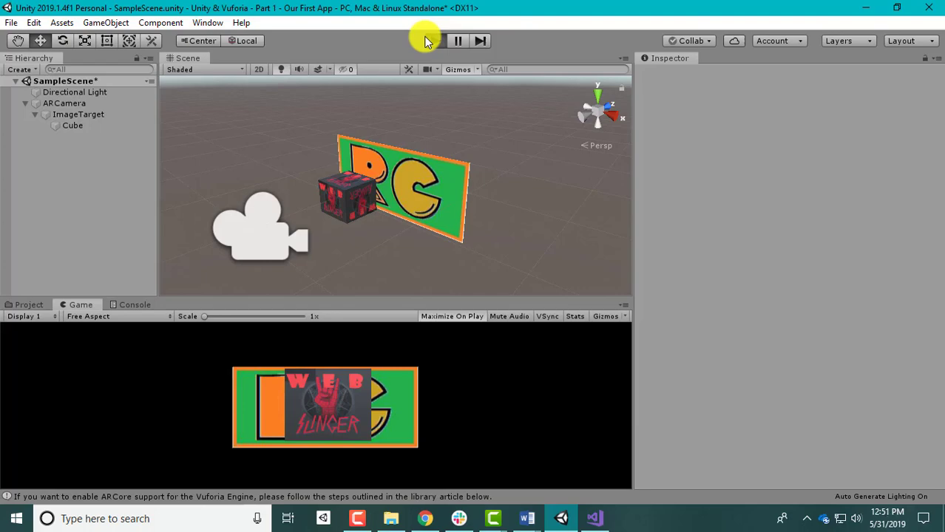
{"action": "left_click", "coordinate": [428, 41]}
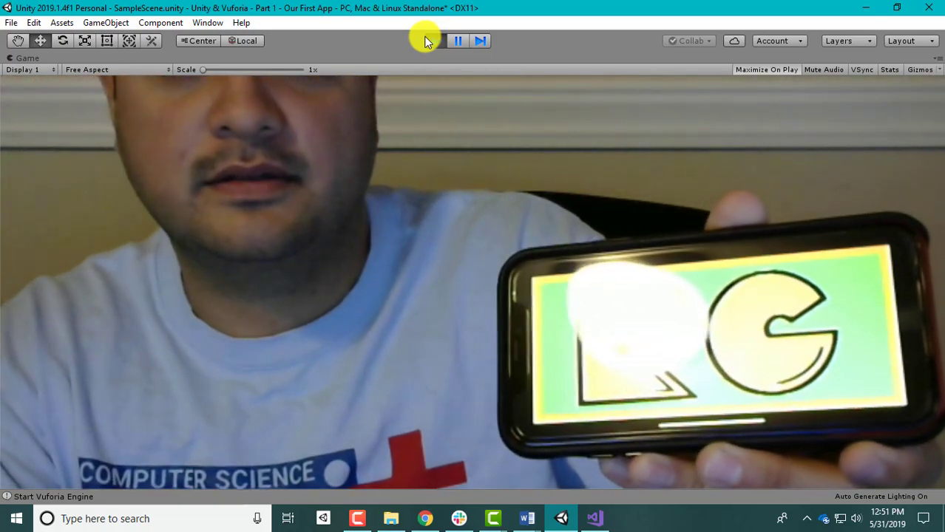
{"action": "left_click", "coordinate": [429, 41]}
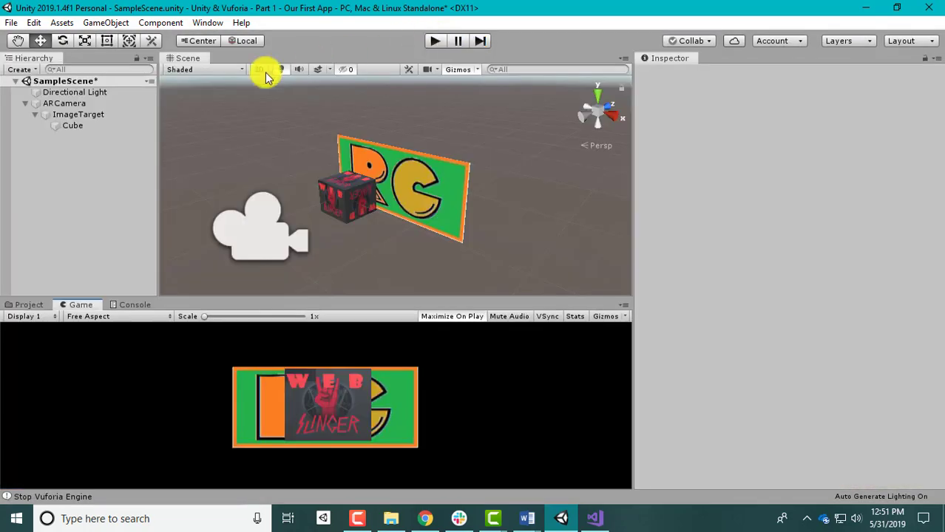
Select ImageTarget and orbit, pan and zoom the Scene view around the PC sign
{"action": "left_click", "coordinate": [103, 115]}
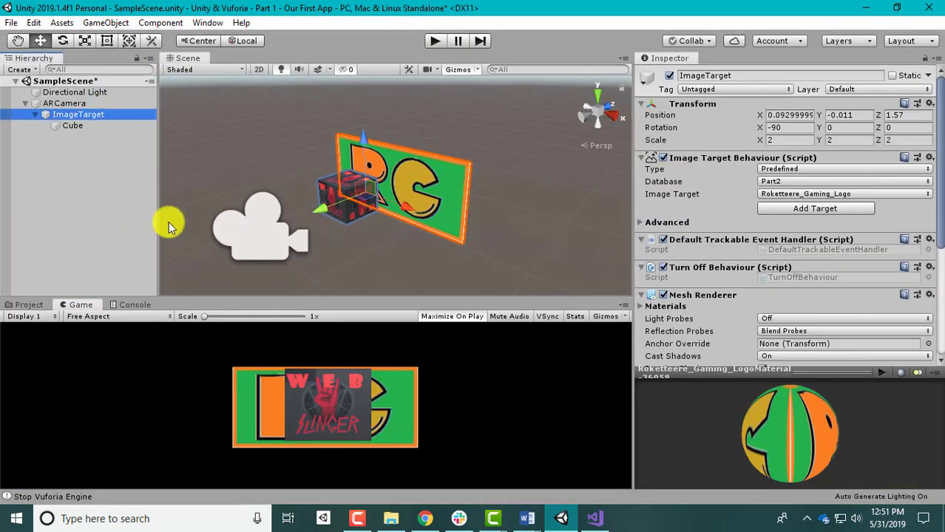
{"action": "left_click", "coordinate": [31, 305]}
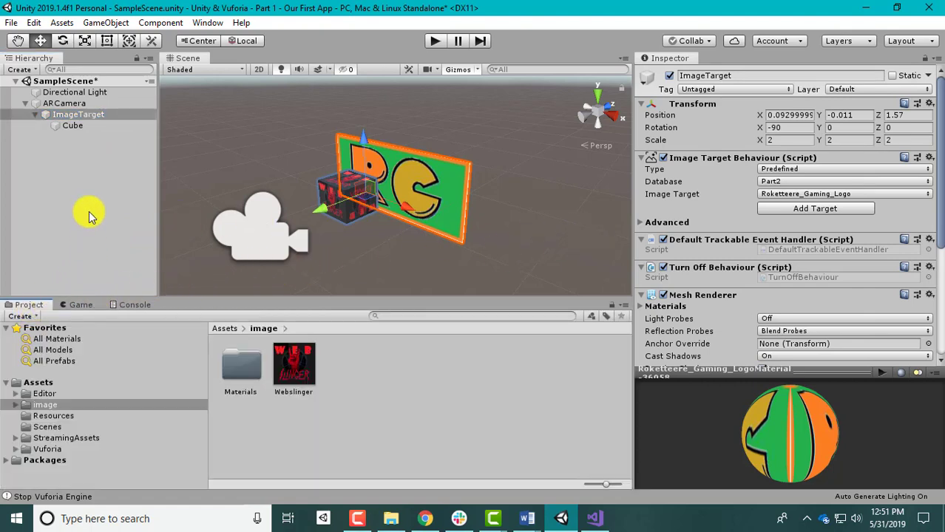
{"action": "scroll", "coordinate": [352, 243], "scroll_direction": "up", "scroll_amount": 4}
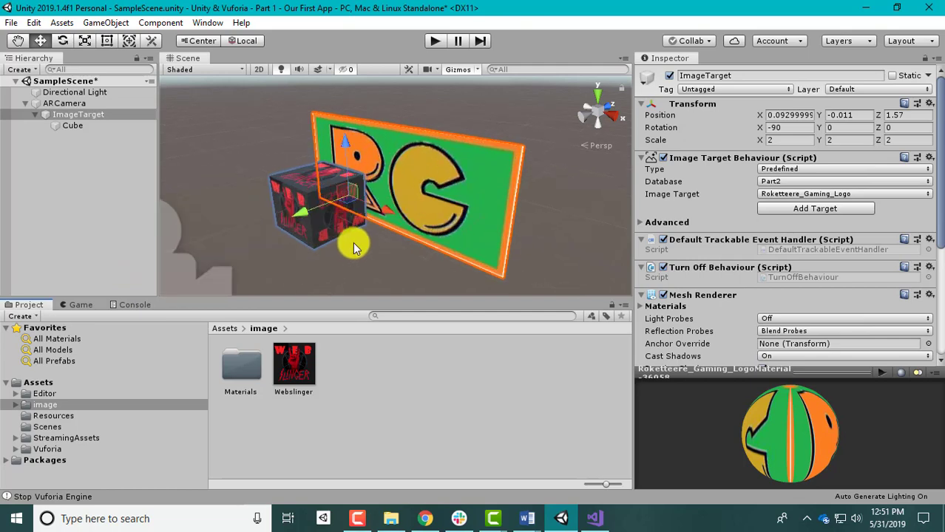
{"action": "scroll", "coordinate": [359, 240], "scroll_direction": "down", "scroll_amount": 2}
{"action": "right_click_drag", "start_coordinate": [359, 240], "coordinate": [319, 237]}
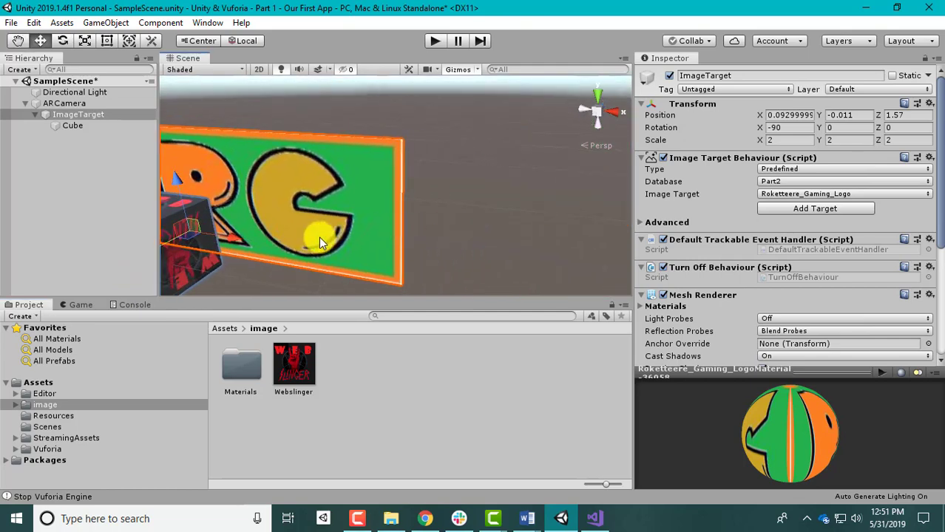
{"action": "middle_click_drag", "start_coordinate": [338, 237], "coordinate": [490, 201]}
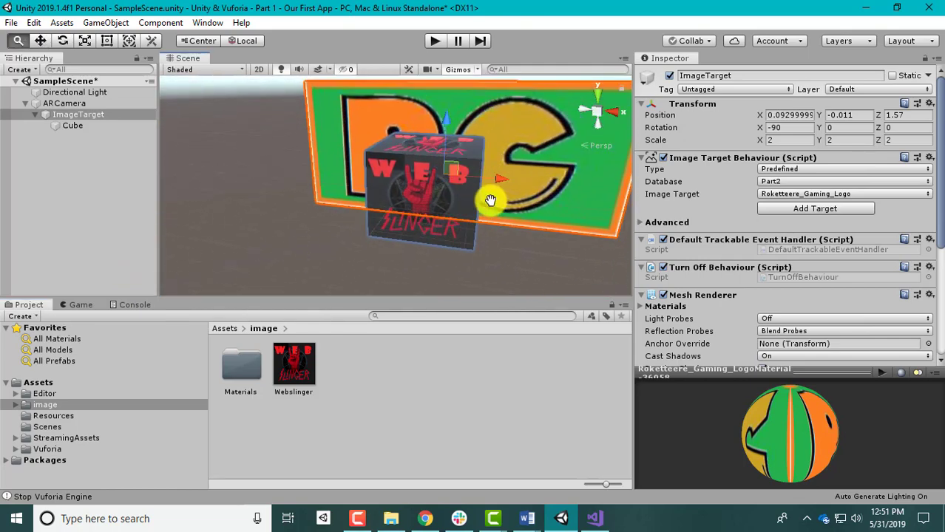
{"action": "scroll", "coordinate": [496, 194], "scroll_direction": "down", "scroll_amount": 5}
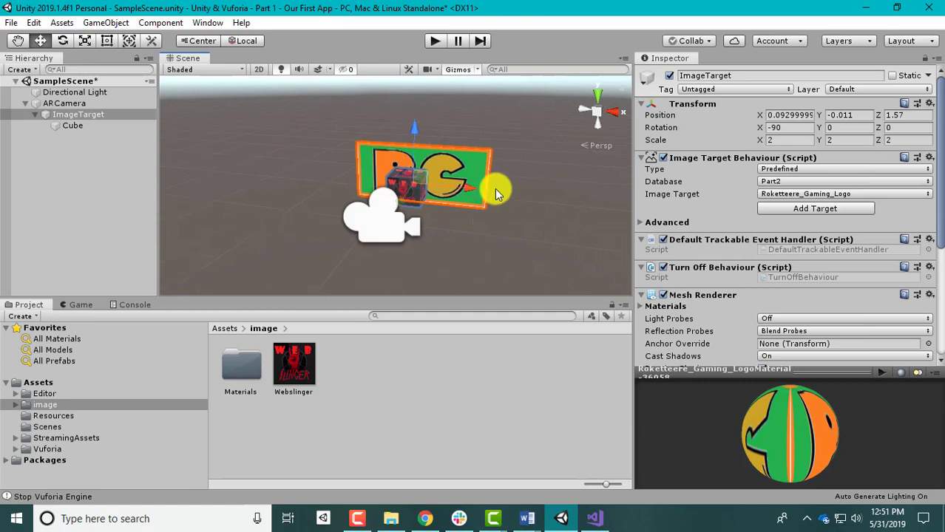
{"action": "scroll", "coordinate": [495, 189], "scroll_direction": "up", "scroll_amount": 2}
Select ARCamera and open the Vuforia Engine configuration from the Inspector
{"action": "left_click", "coordinate": [378, 243]}
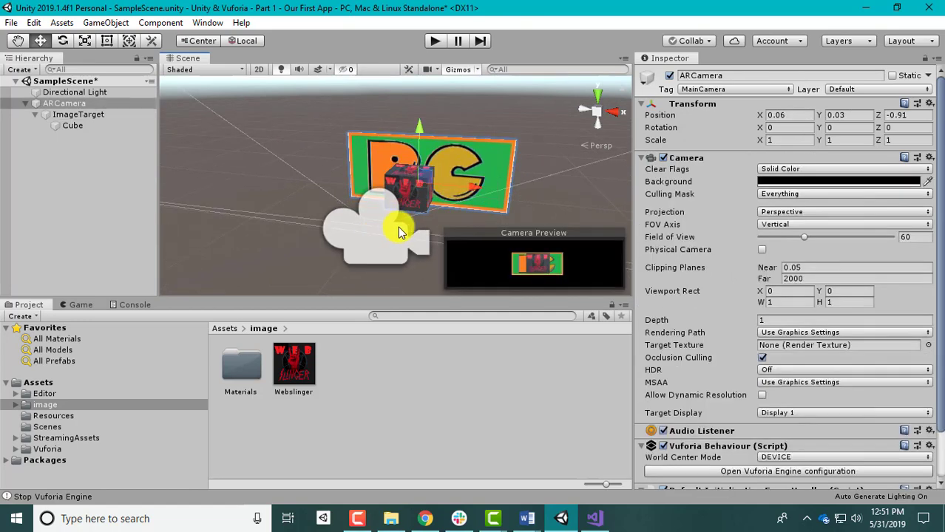
{"action": "left_click", "coordinate": [77, 114]}
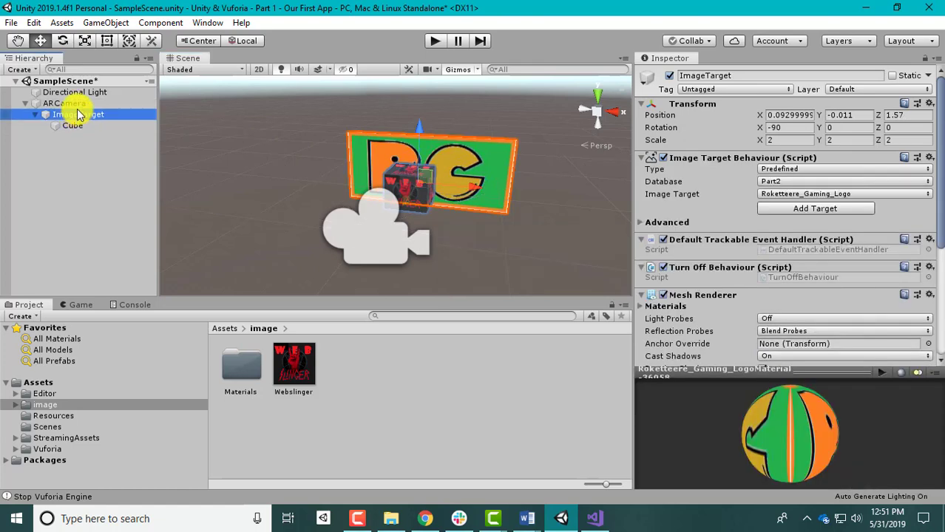
{"action": "left_click", "coordinate": [75, 105]}
{"action": "left_click", "coordinate": [706, 479]}
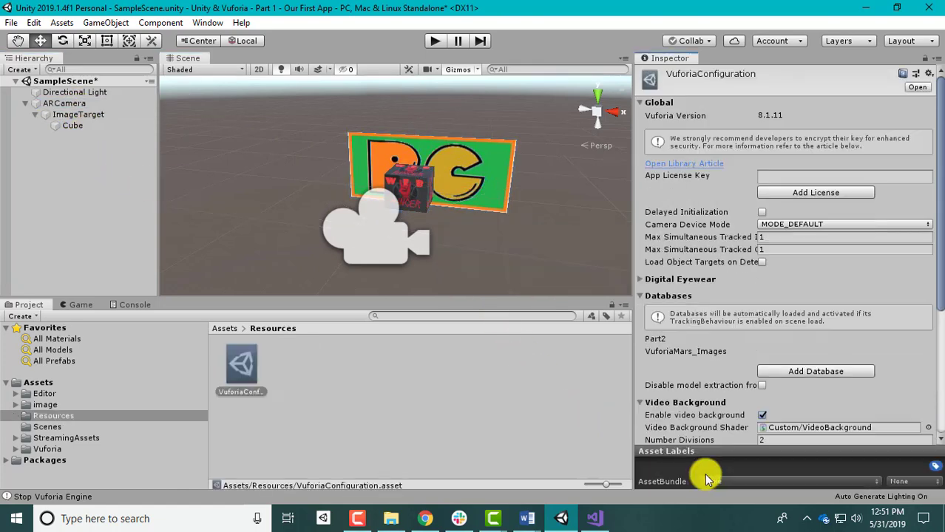
Copy the Part2 license key from the Vuforia Developer Portal in Chrome
{"action": "left_click", "coordinate": [427, 519]}
{"action": "left_click", "coordinate": [196, 37]}
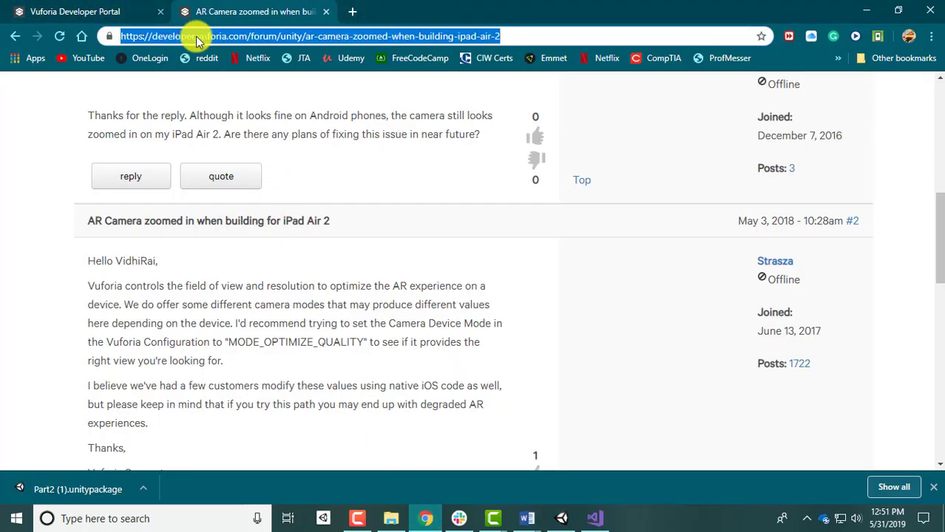
{"action": "left_click", "coordinate": [82, 12]}
{"action": "left_click", "coordinate": [396, 281]}
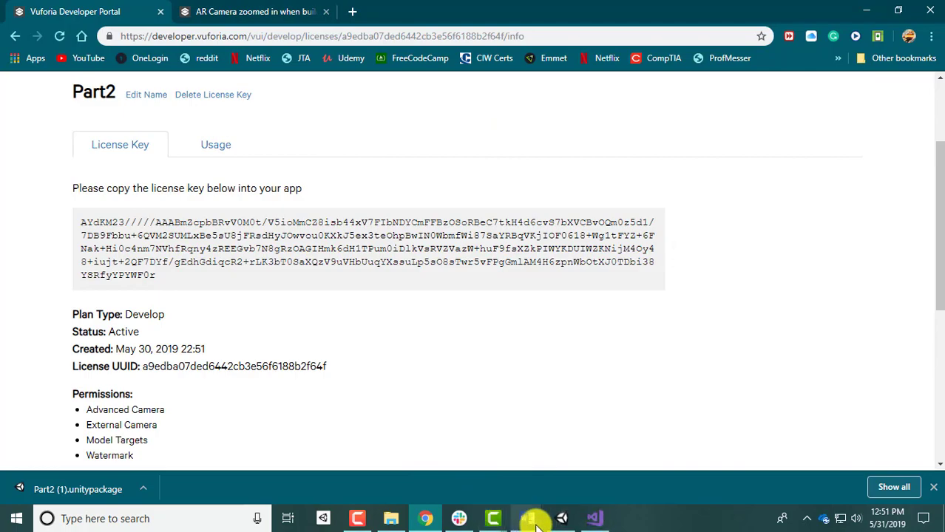
Paste the license key into Unity's App License Key field
{"action": "left_click", "coordinate": [560, 518]}
{"action": "left_click", "coordinate": [782, 178]}
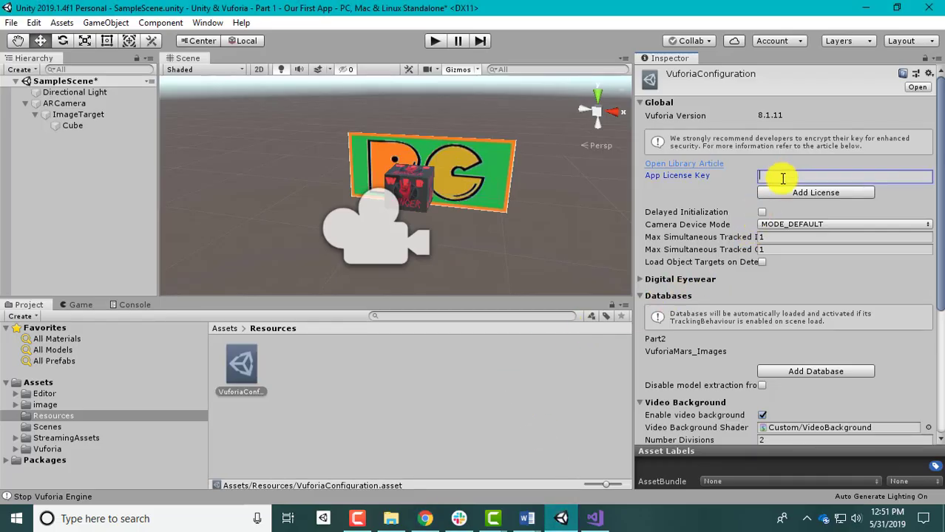
{"action": "right_click", "coordinate": [782, 177]}
{"action": "left_click", "coordinate": [820, 213]}
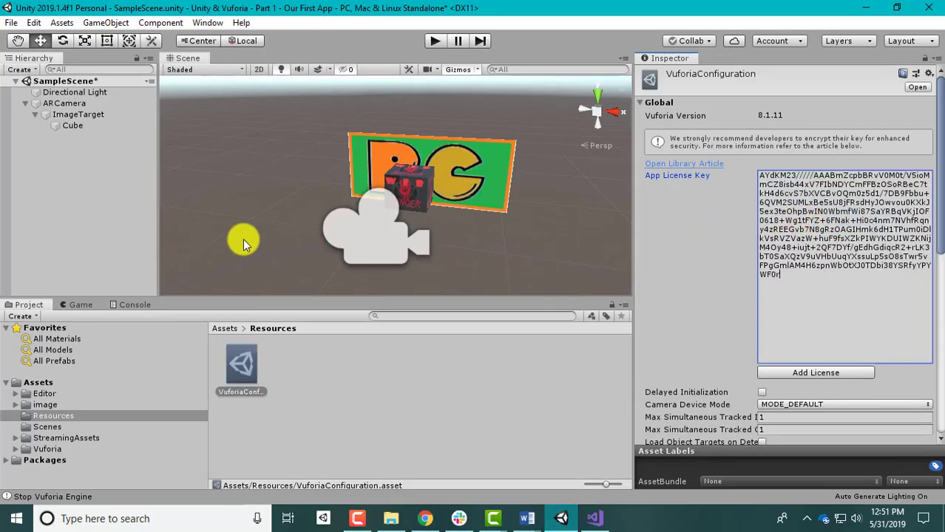
{"action": "left_click", "coordinate": [102, 189]}
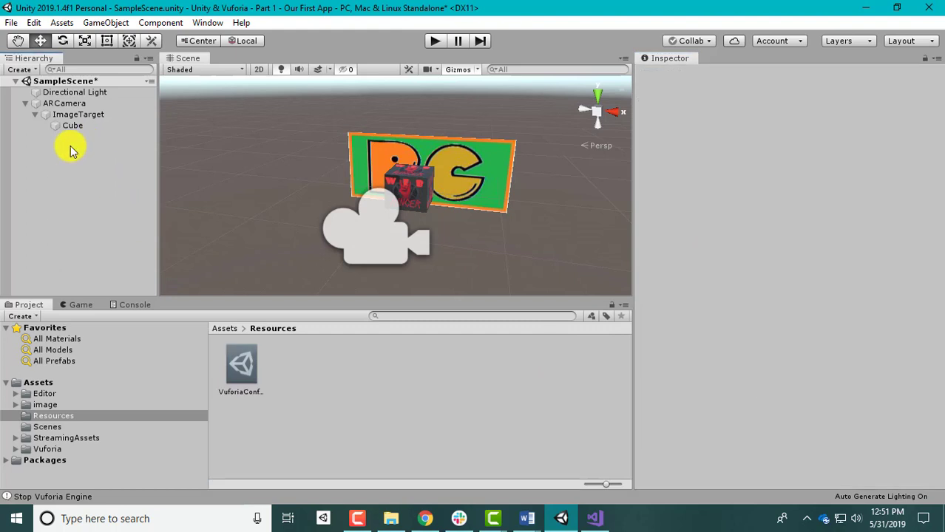
{"action": "left_click", "coordinate": [437, 41]}
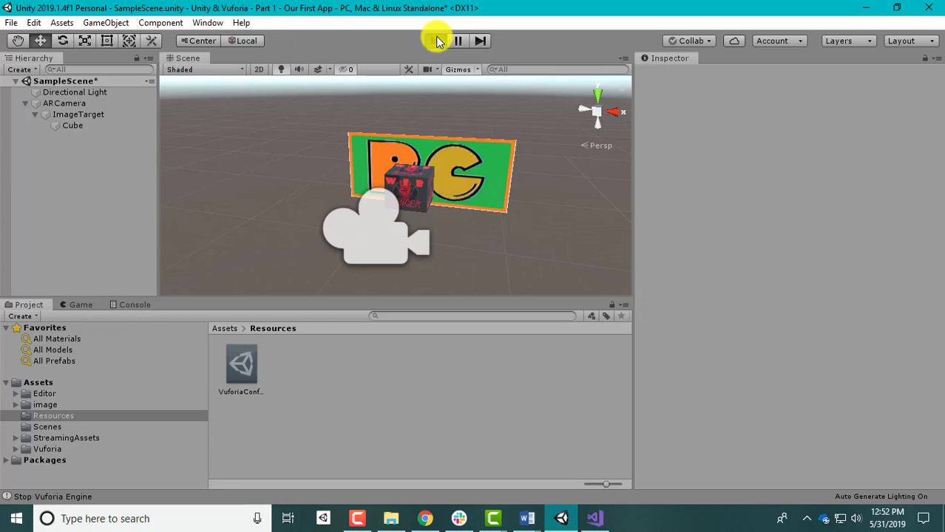
{"action": "left_click", "coordinate": [436, 41]}
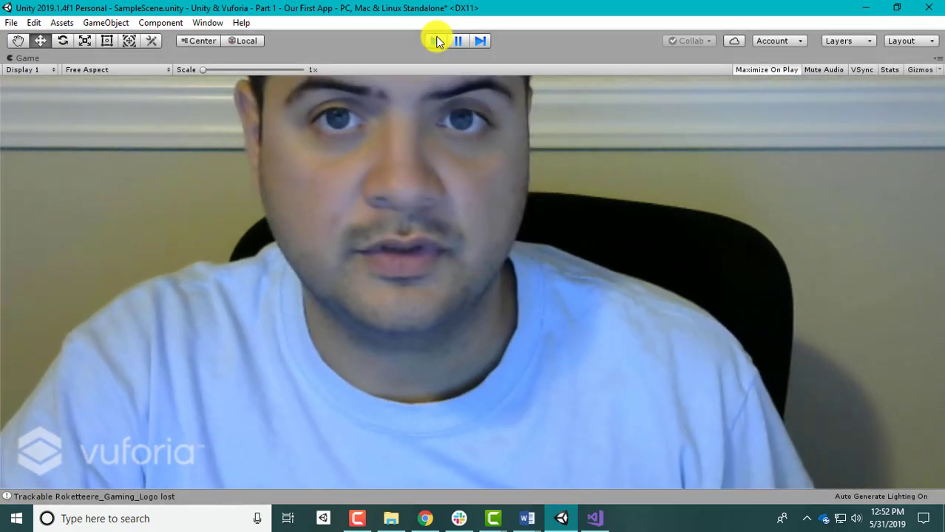
{"action": "left_click", "coordinate": [436, 41]}
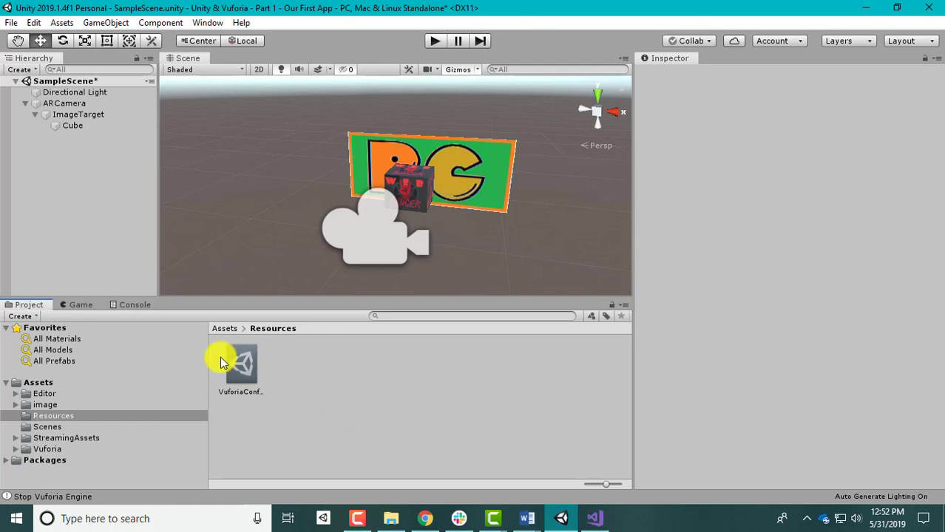
Create a C# script named Rotate in Assets and open it in Visual Studio
{"action": "left_click", "coordinate": [65, 125]}
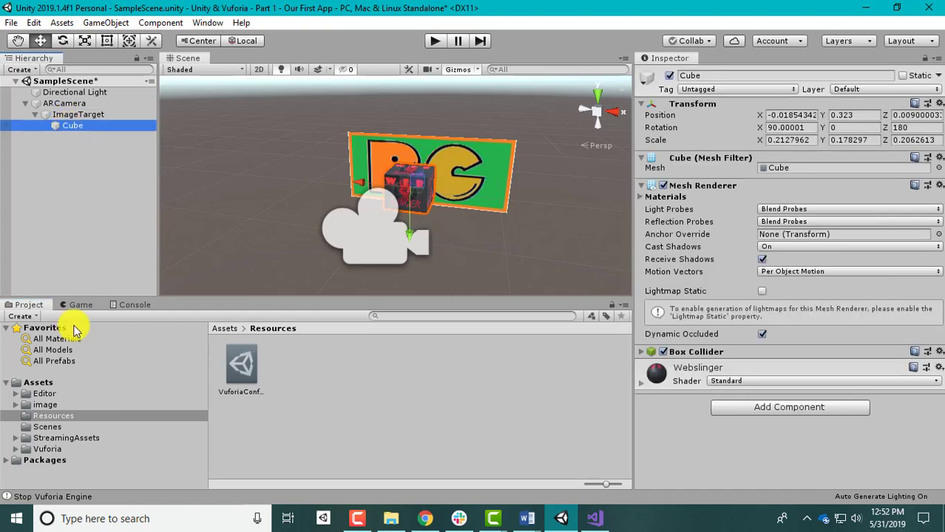
{"action": "left_click", "coordinate": [37, 383]}
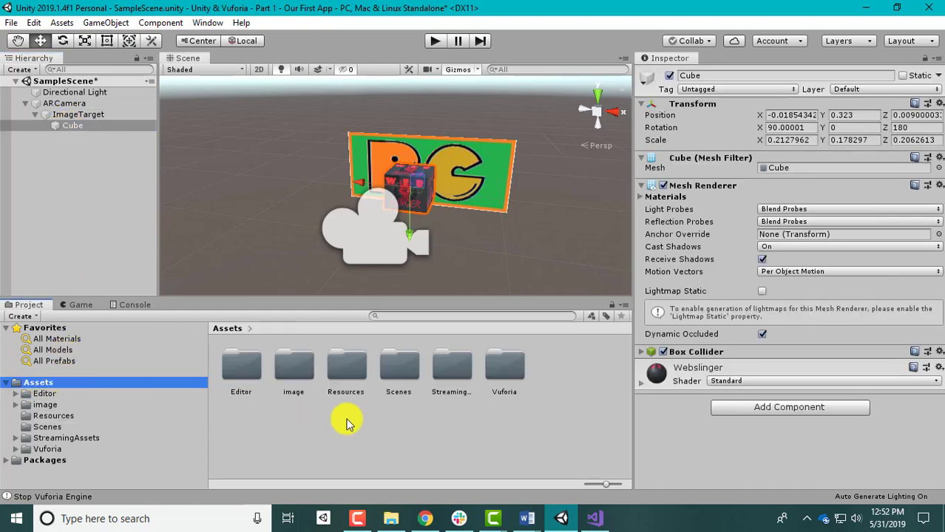
{"action": "right_click", "coordinate": [347, 423]}
{"action": "mouse_move", "coordinate": [491, 97]}
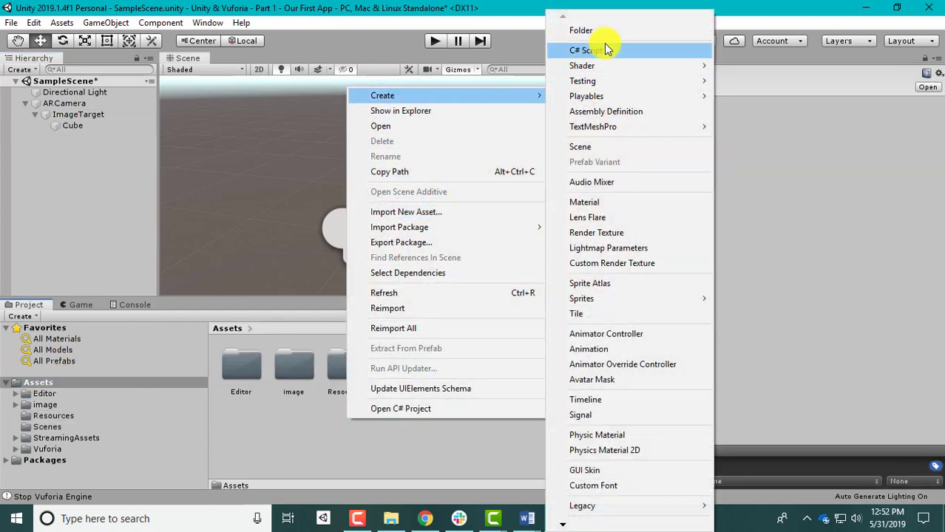
{"action": "left_click", "coordinate": [607, 50]}
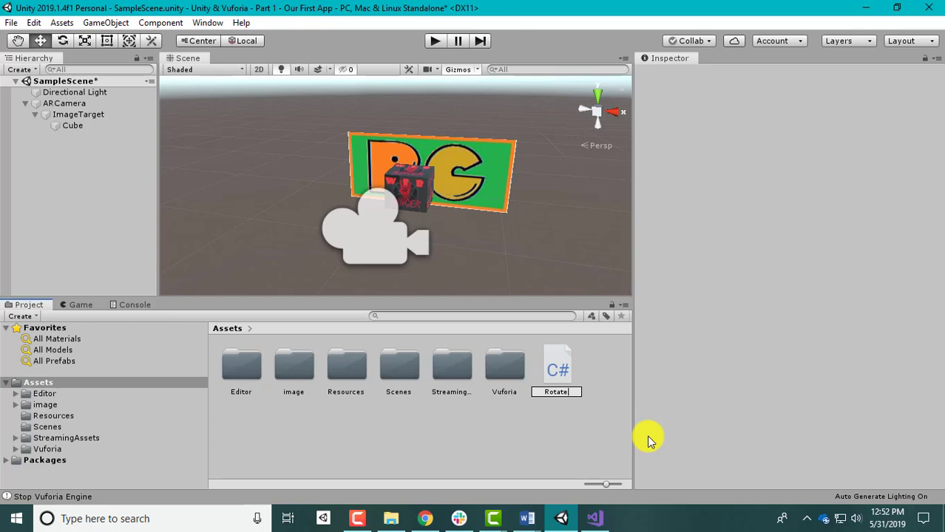
{"action": "key", "text": "Return"}
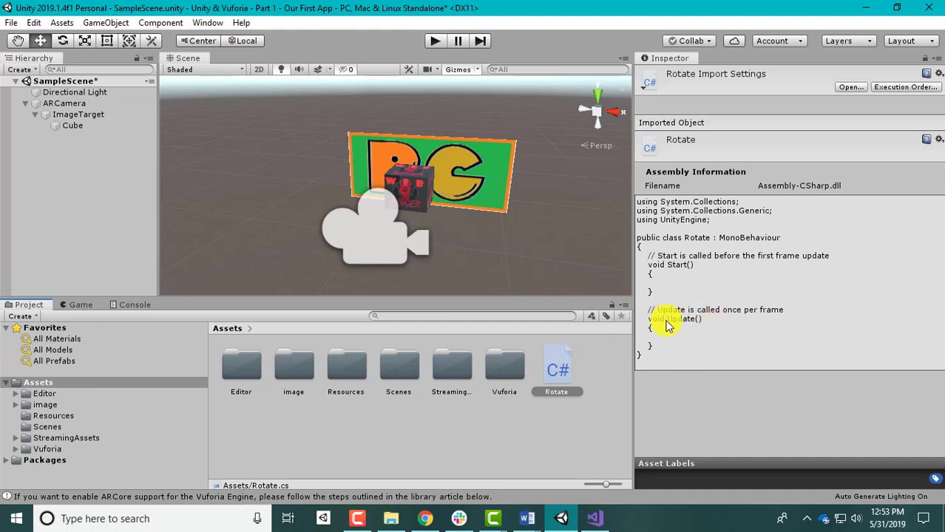
{"action": "left_click", "coordinate": [74, 126]}
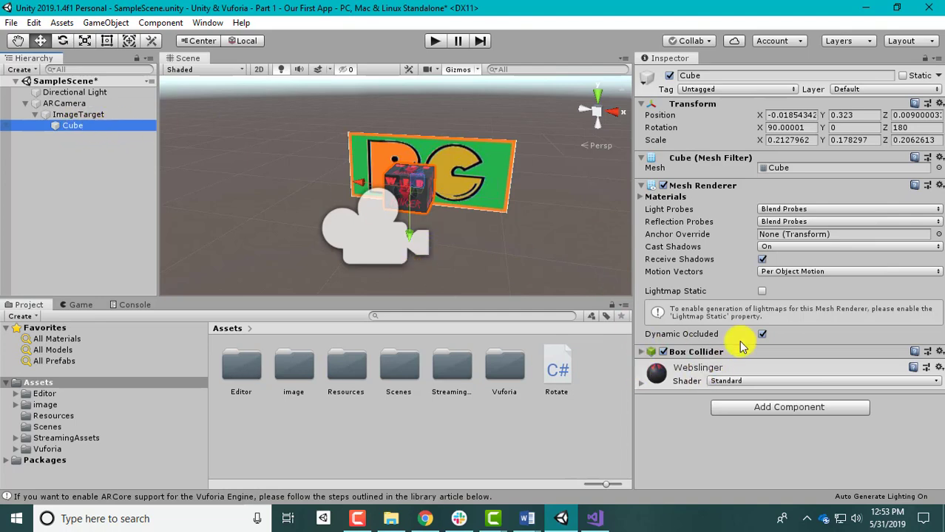
{"action": "double_click", "coordinate": [558, 358]}
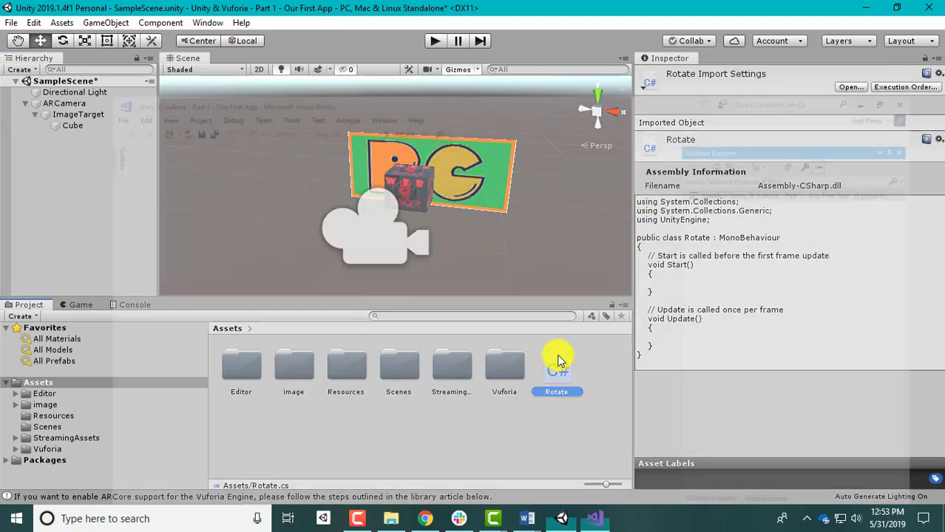
Declare 'public int speed;' after the Rotate class's opening brace, save, and return to Unity
{"action": "left_click", "coordinate": [436, 295]}
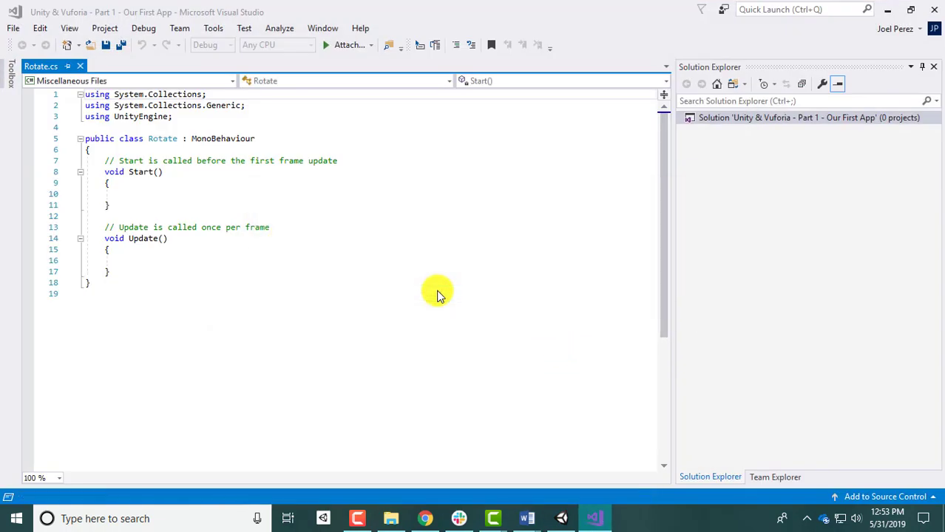
{"action": "left_click", "coordinate": [127, 258]}
{"action": "left_click", "coordinate": [135, 150]}
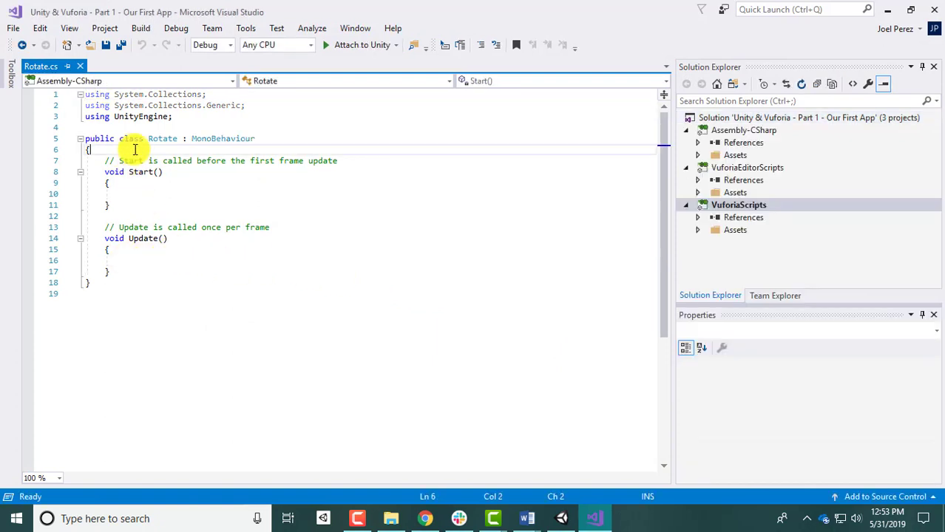
{"action": "key", "text": "Return"}
{"action": "type", "text": "p"}
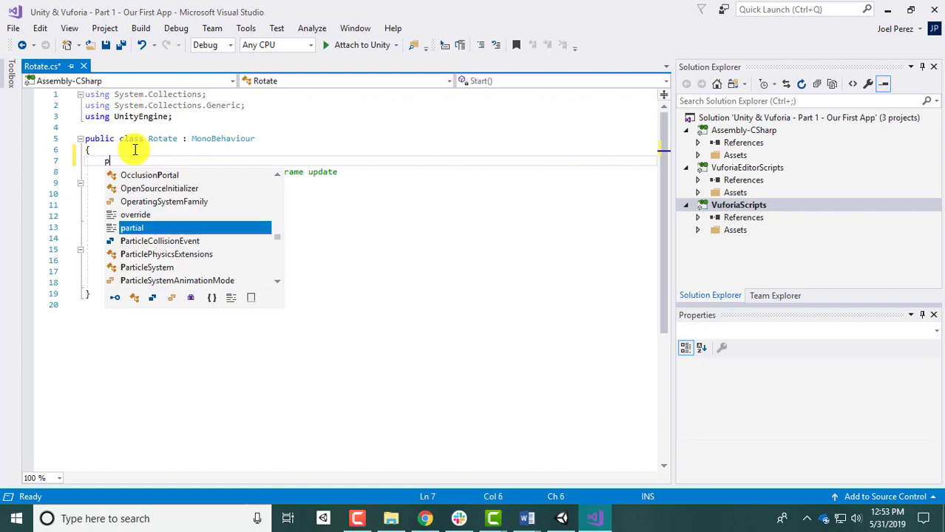
{"action": "type", "text": "ublic int speed;"}
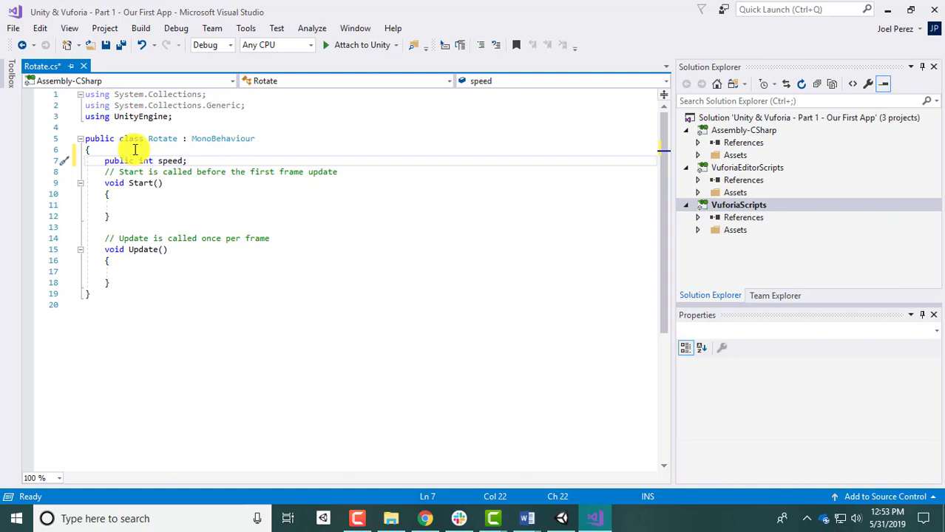
{"action": "key", "text": "ctrl+s"}
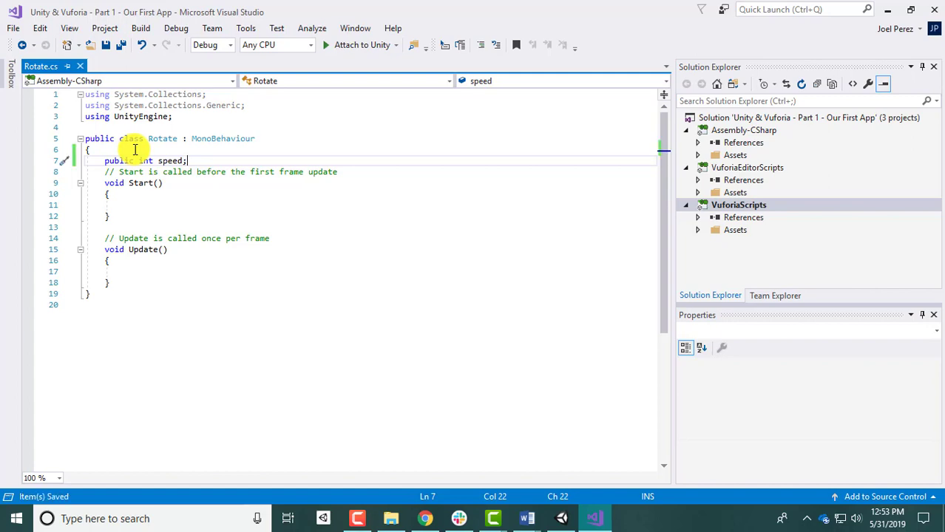
{"action": "left_click", "coordinate": [562, 518]}
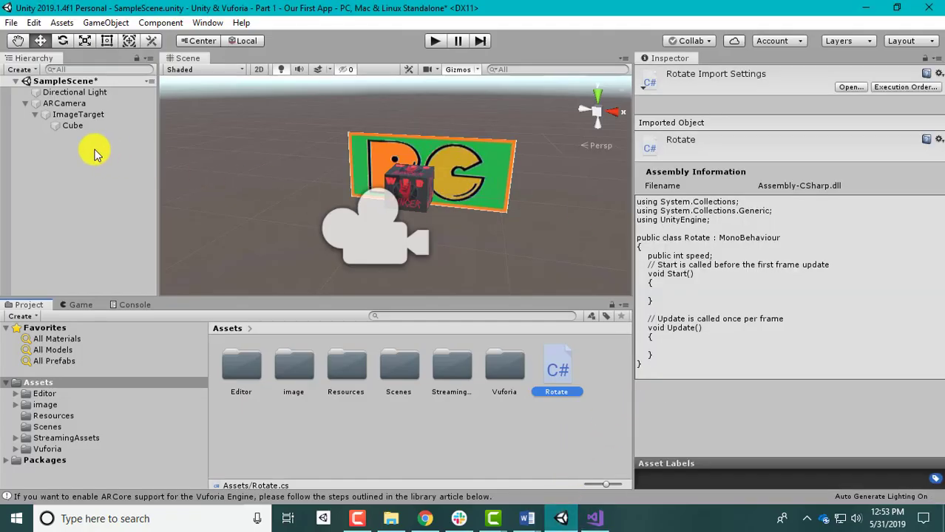
Attach the Rotate script to the Cube, exposing its Speed field
{"action": "left_click", "coordinate": [64, 127]}
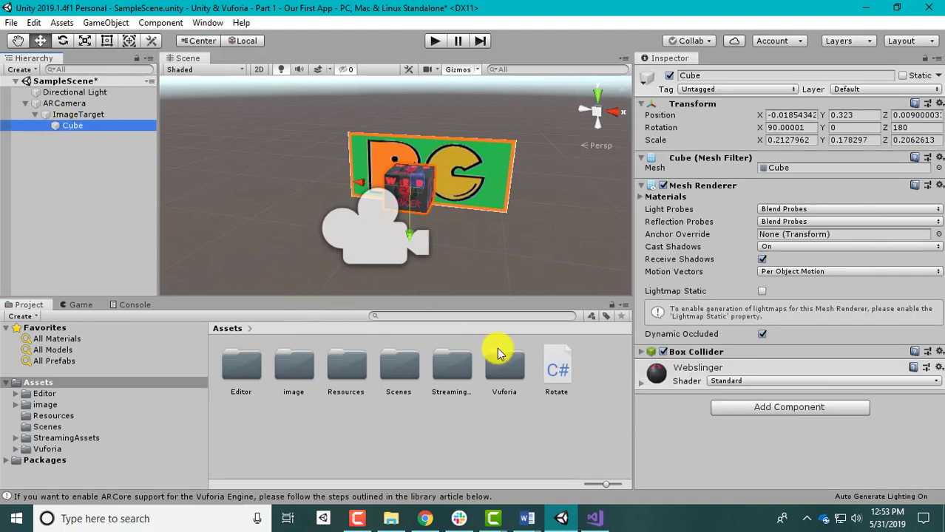
{"action": "left_click_drag", "start_coordinate": [555, 366], "coordinate": [64, 126]}
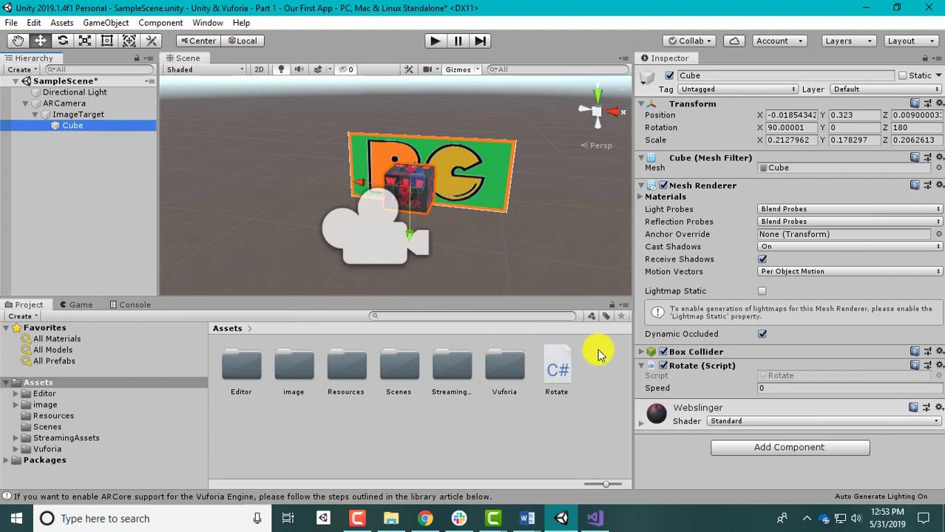
{"action": "left_click", "coordinate": [785, 386]}
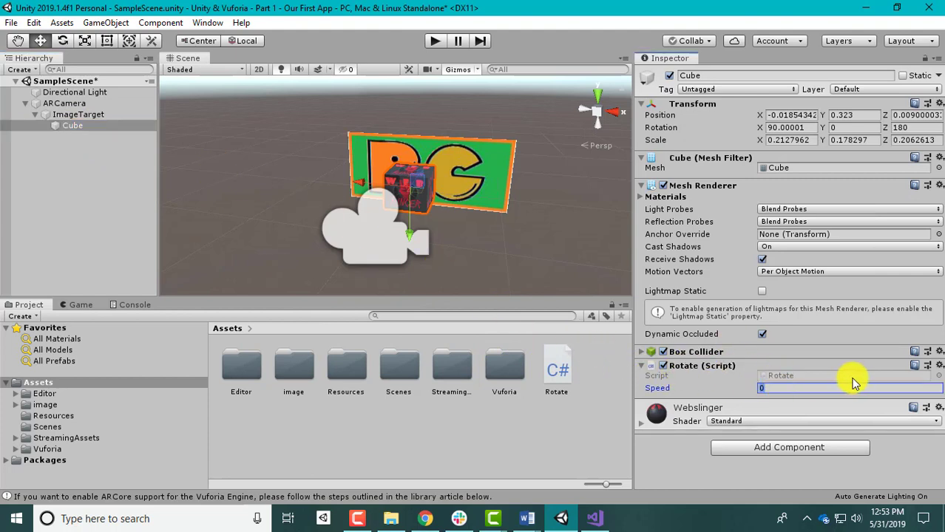
Deselect the Cube and return to Rotate.cs, placing the cursor inside Update()
{"action": "left_click", "coordinate": [581, 422]}
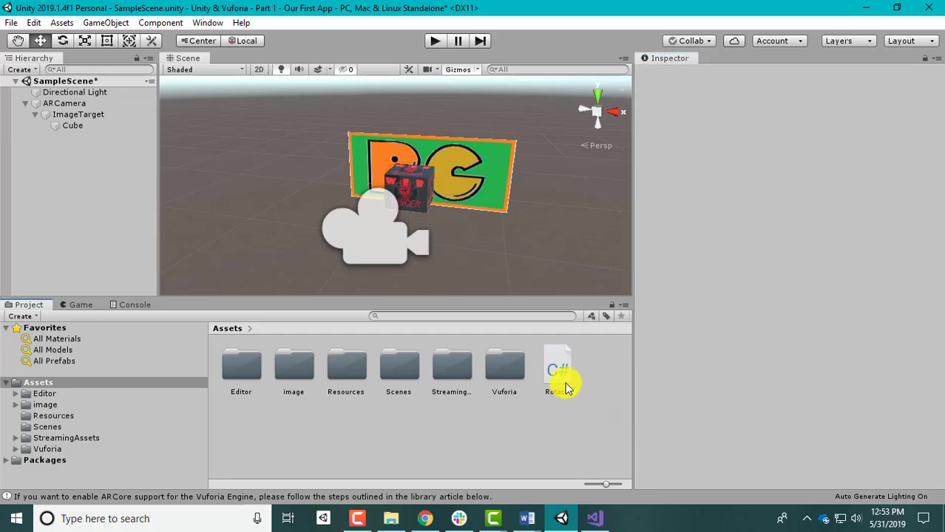
{"action": "left_click", "coordinate": [596, 519]}
{"action": "left_click", "coordinate": [131, 264]}
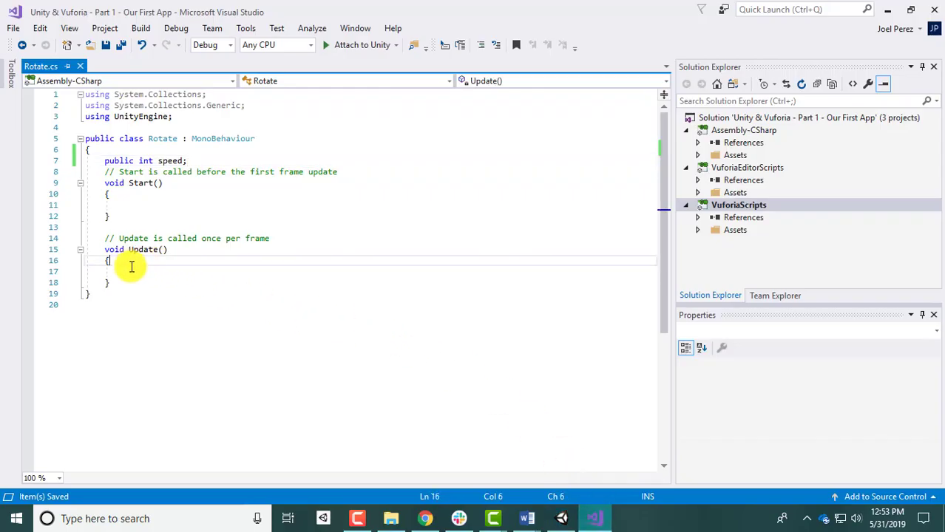
Write transform.Rotate(new Vector3(0, 0, 0)); inside Update using IntelliSense completion
{"action": "left_click", "coordinate": [136, 275]}
{"action": "type", "text": "t"}
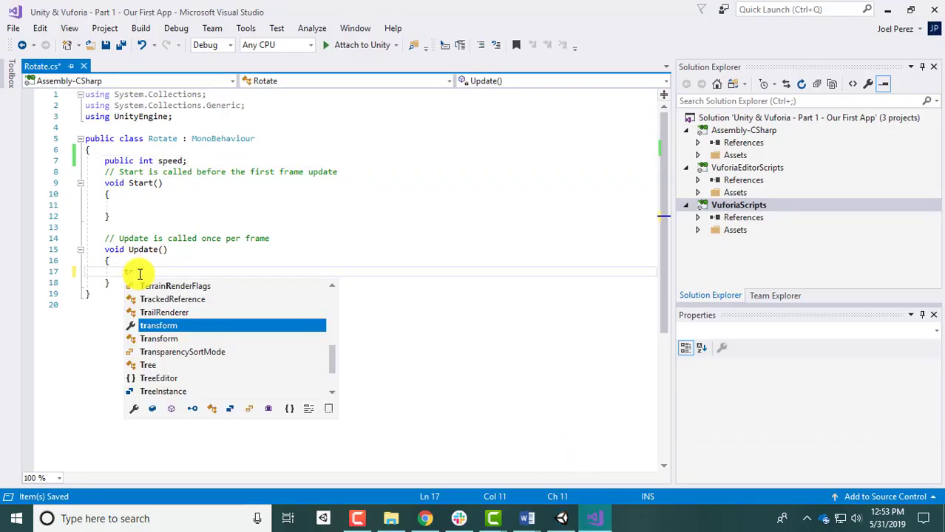
{"action": "type", "text": "r"}
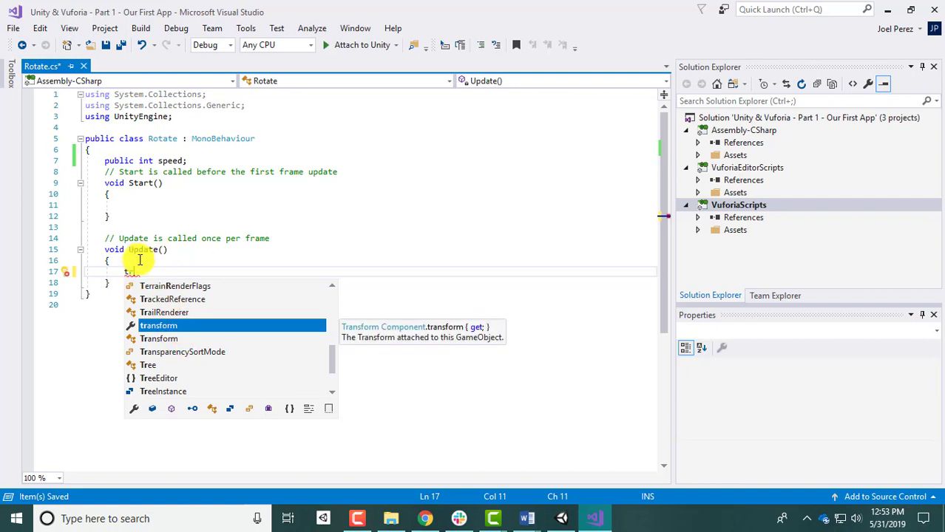
{"action": "key", "text": "Tab"}
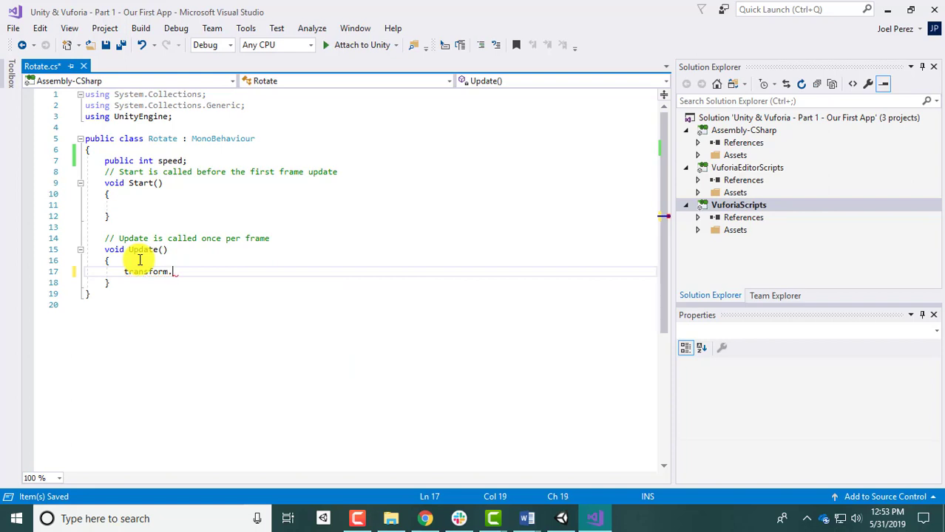
{"action": "type", "text": "Rotate"}
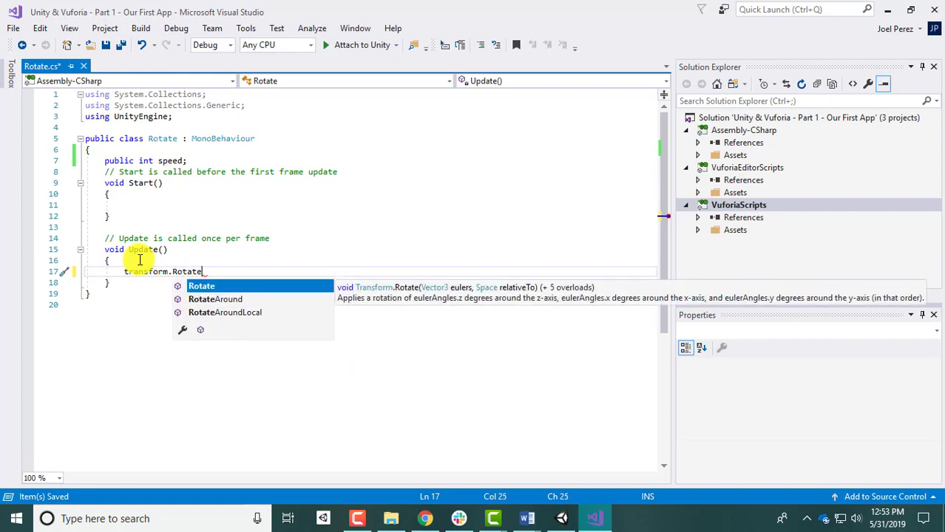
{"action": "type", "text": "()"}
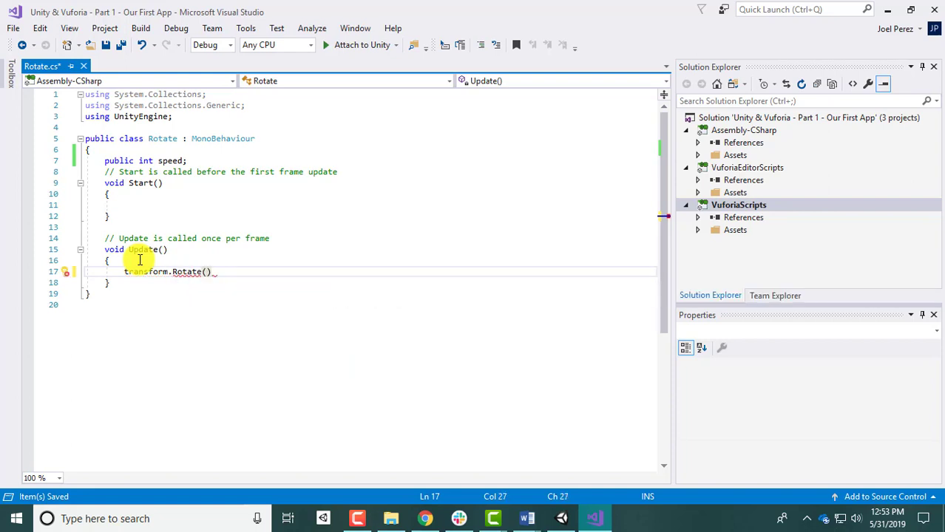
{"action": "type", "text": "new VE"}
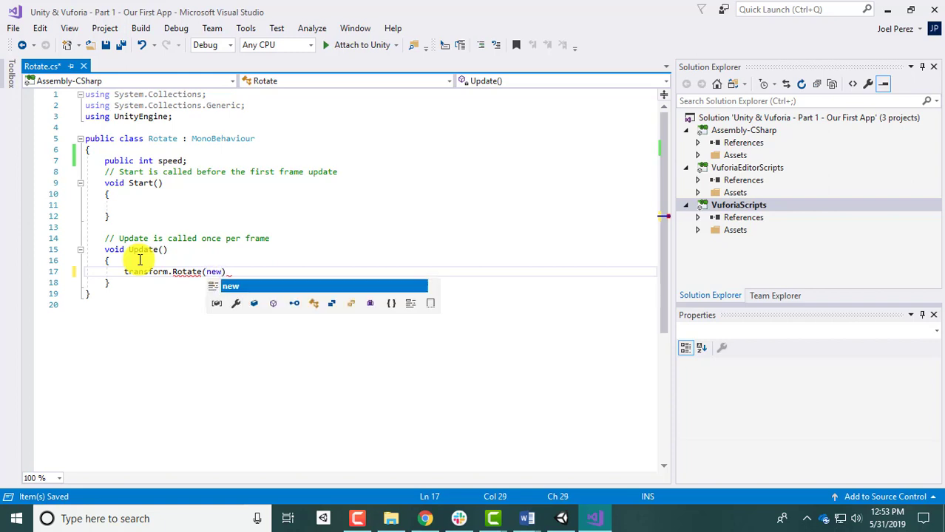
{"action": "type", "text": "c"}
{"action": "key", "text": "Tab"}
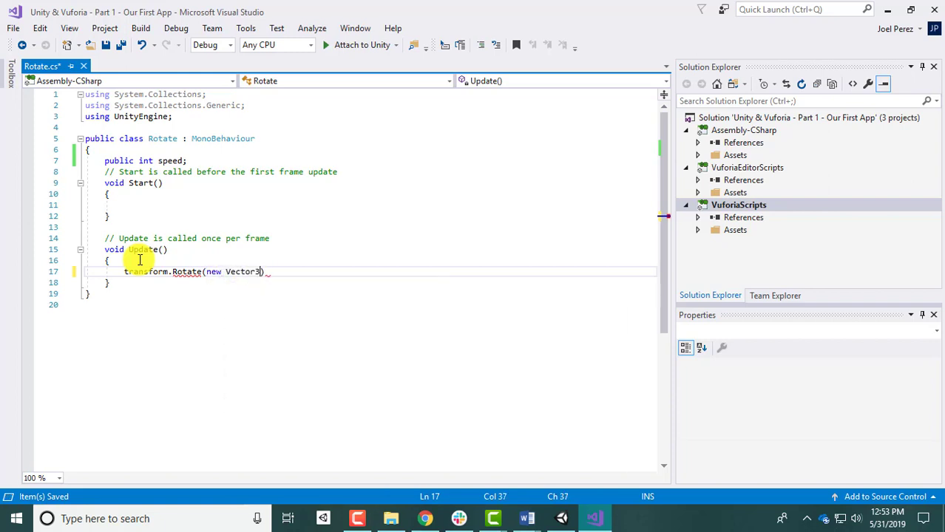
{"action": "type", "text": "()"}
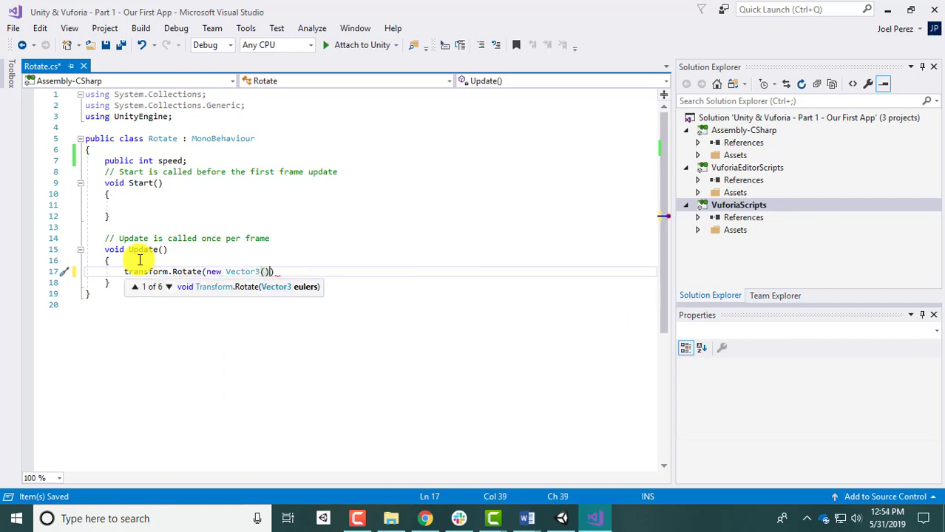
{"action": "key", "text": "Left"}
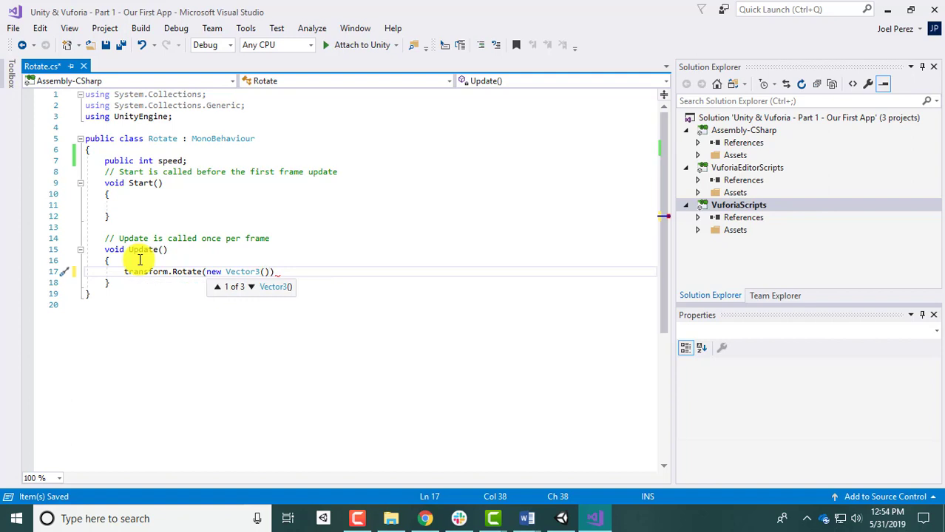
{"action": "type", "text": "0, 0, "}
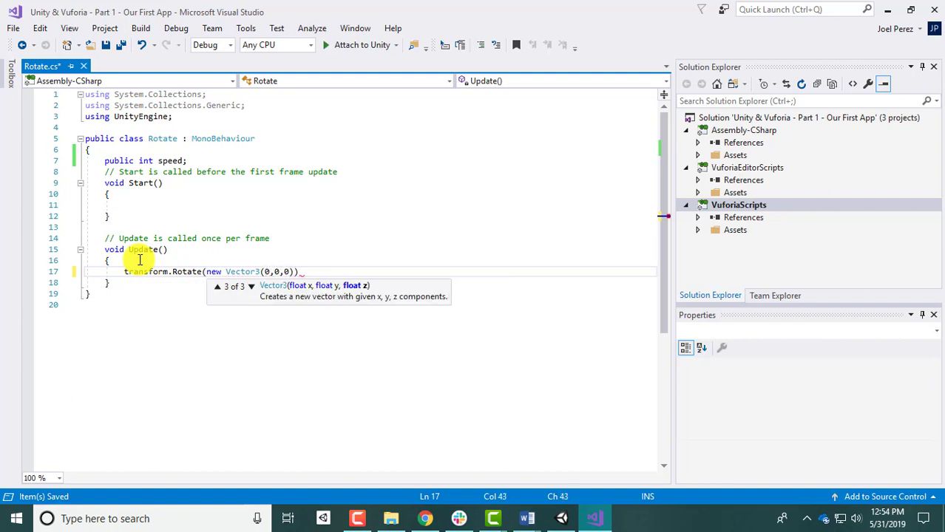
{"action": "type", "text": "0))"}
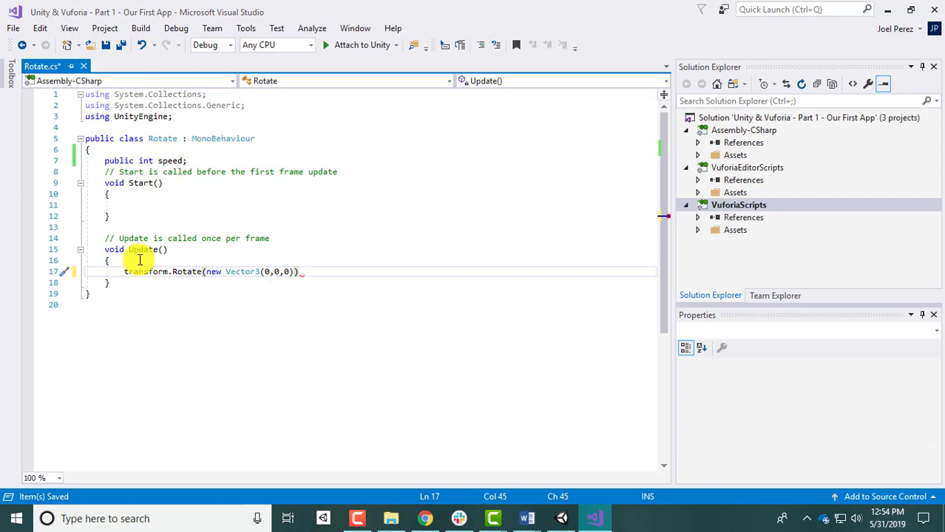
{"action": "type", "text": ";"}
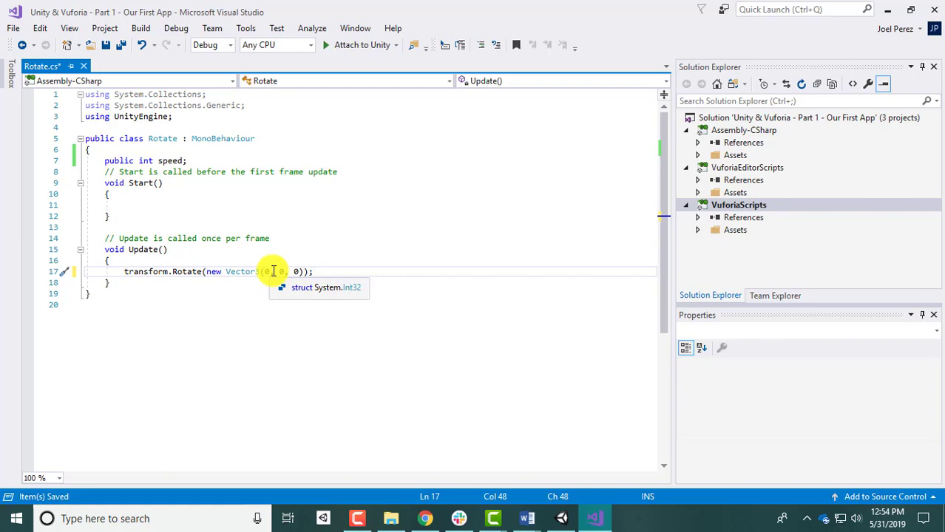
{"action": "left_click", "coordinate": [559, 520]}
Select the Cube, zoom in on it in the Scene view, then go back to Visual Studio
{"action": "left_click", "coordinate": [72, 127]}
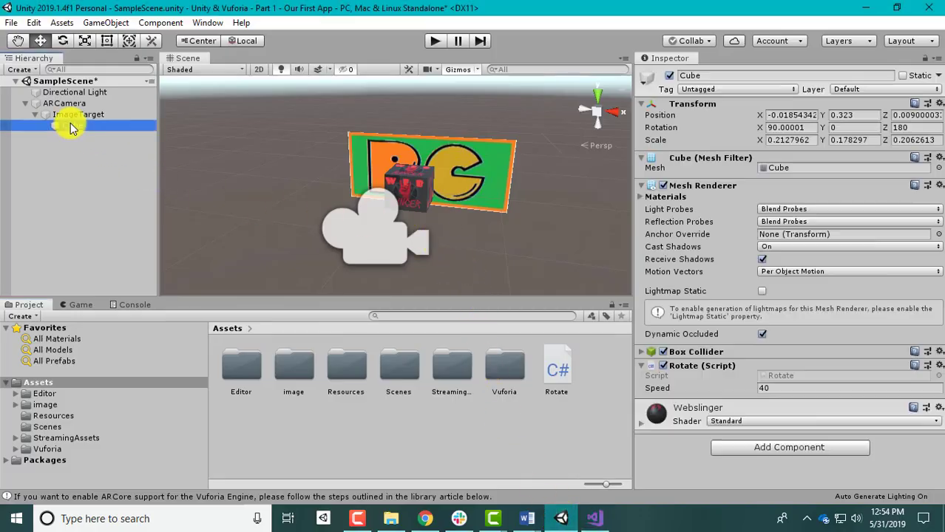
{"action": "scroll", "coordinate": [474, 216], "scroll_direction": "up", "scroll_amount": 3}
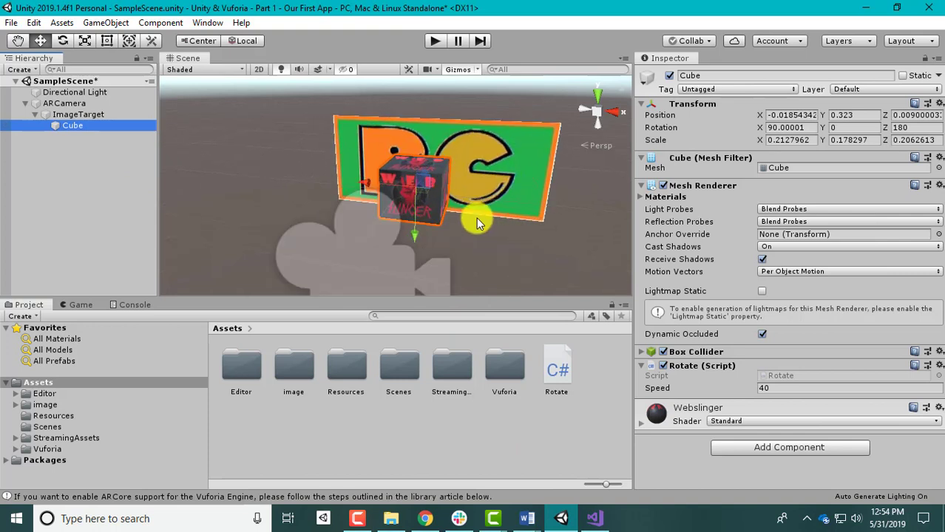
{"action": "left_click", "coordinate": [416, 236]}
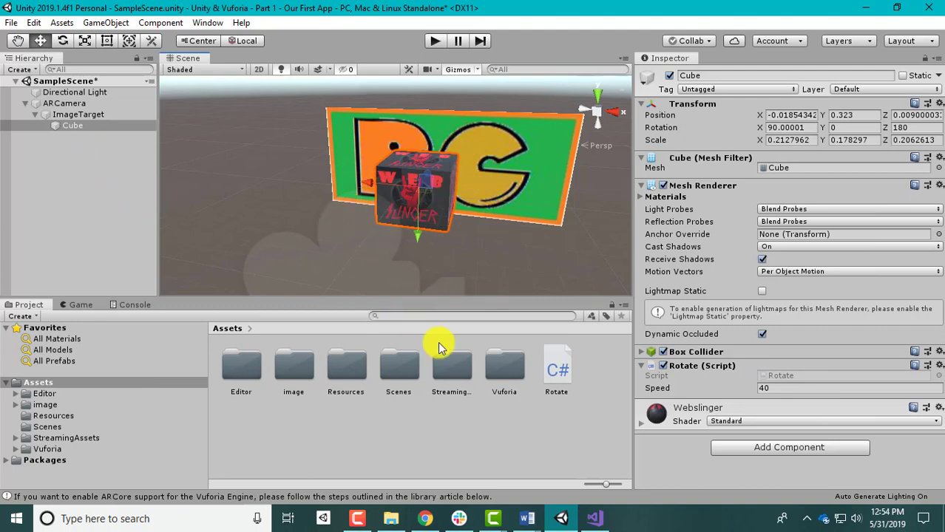
{"action": "left_click", "coordinate": [594, 519]}
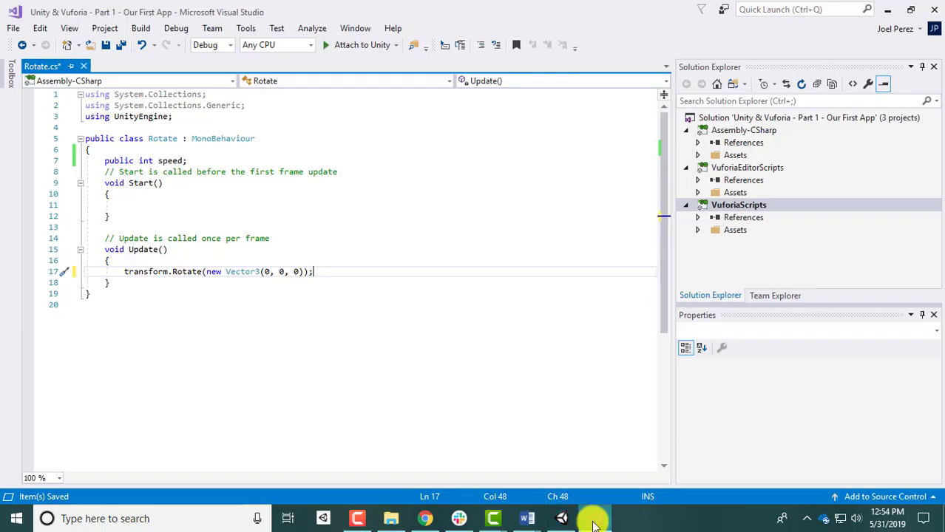
Replace the Vector3's middle 0 with speed * Time.deltaTime, save Rotate.cs, and return to Unity
{"action": "left_click", "coordinate": [281, 272]}
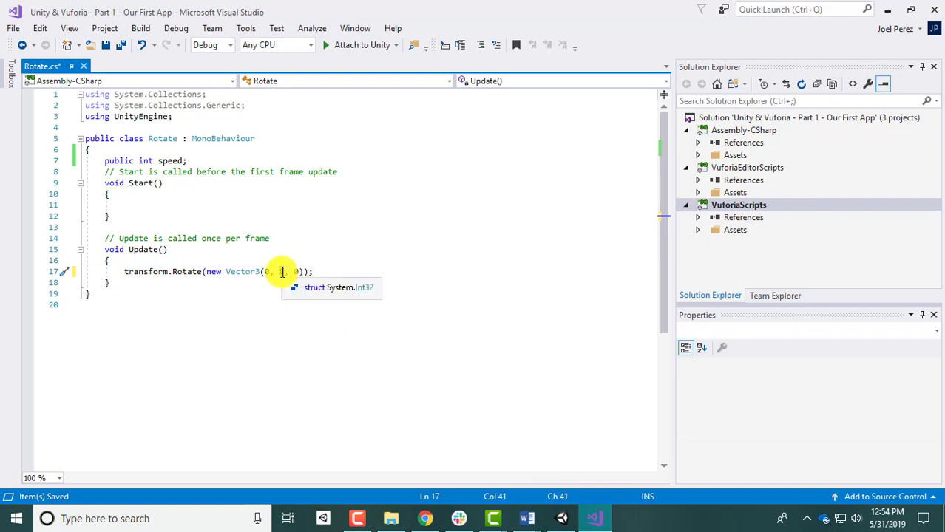
{"action": "type", "text": "speed "}
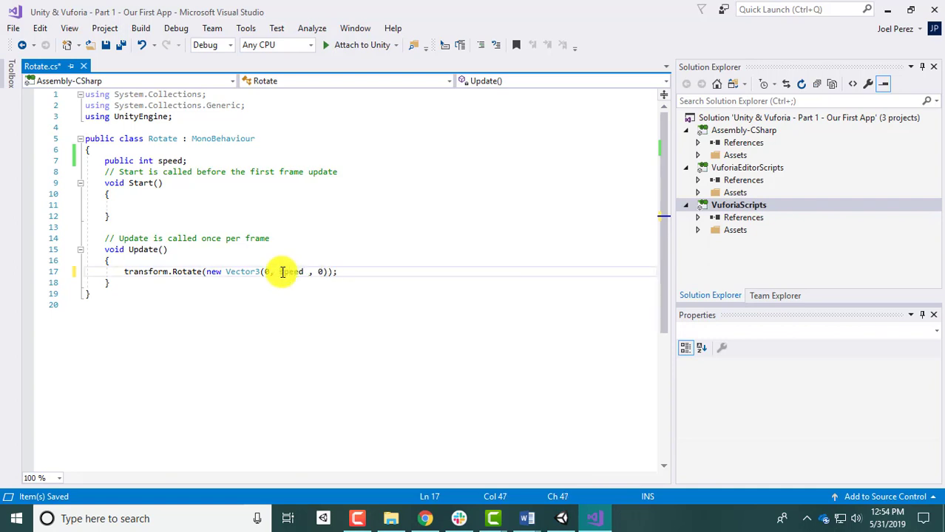
{"action": "type", "text": "* Time.deltaTime"}
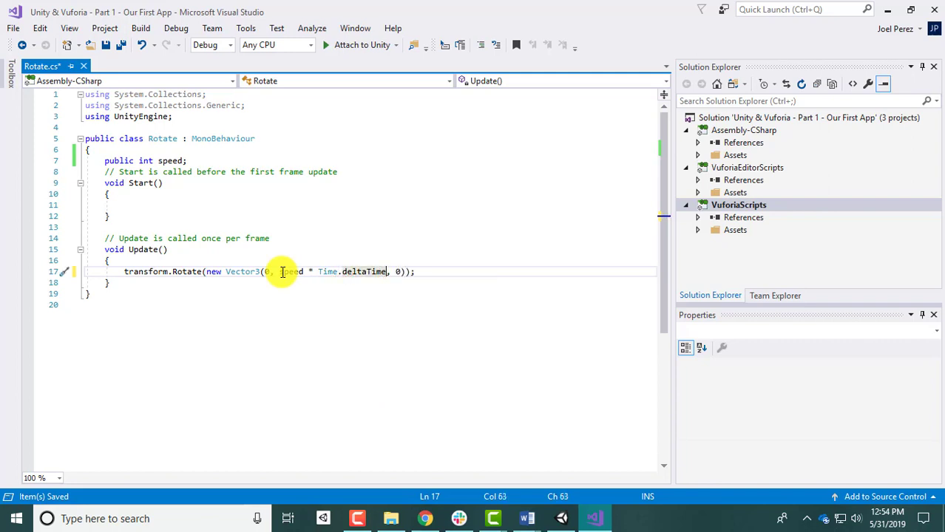
{"action": "key", "text": "ctrl+s"}
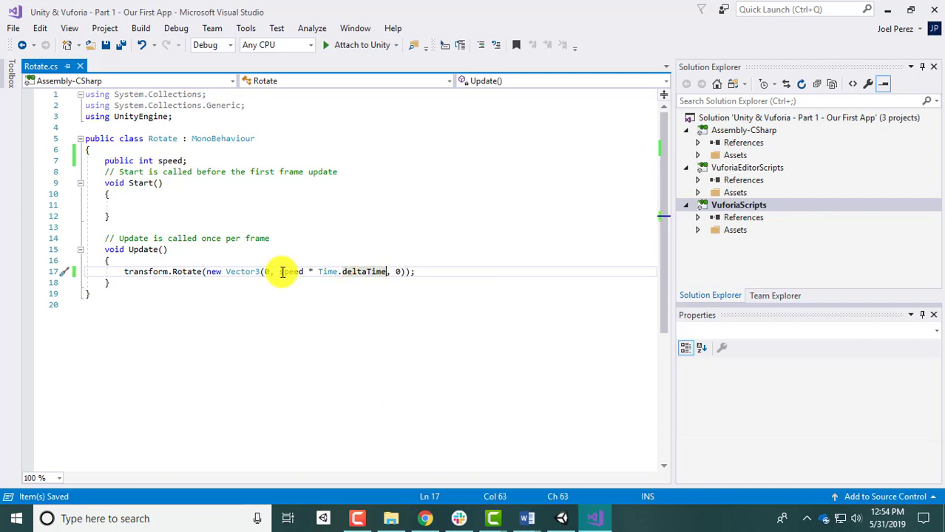
{"action": "left_click", "coordinate": [560, 513]}
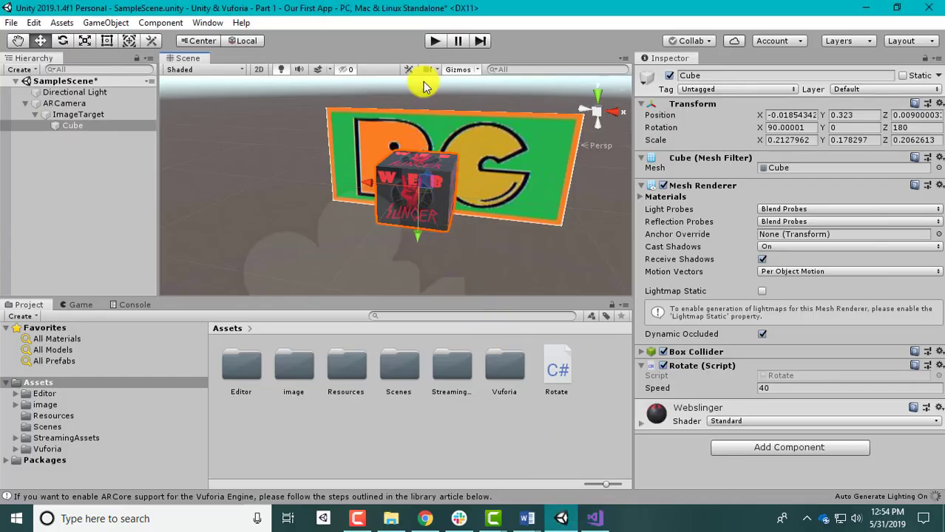
{"action": "left_click", "coordinate": [434, 43]}
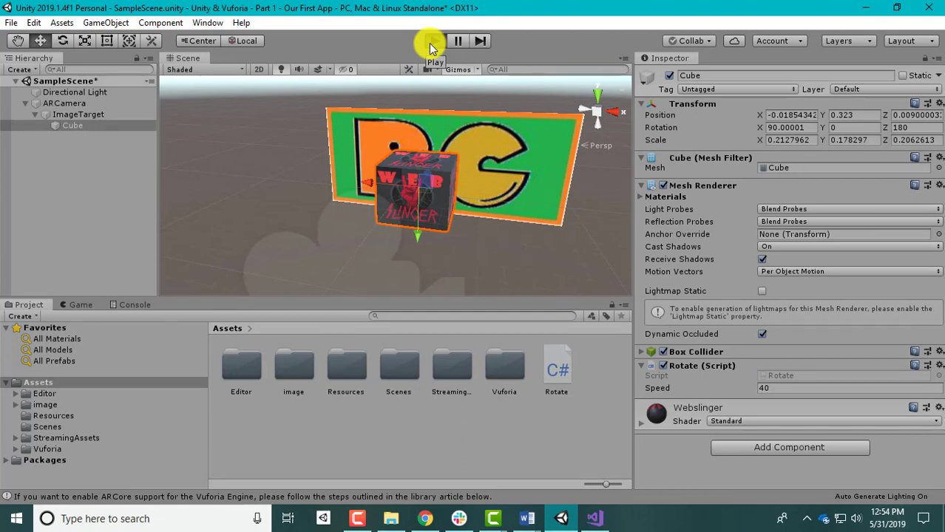
{"action": "left_click", "coordinate": [432, 44]}
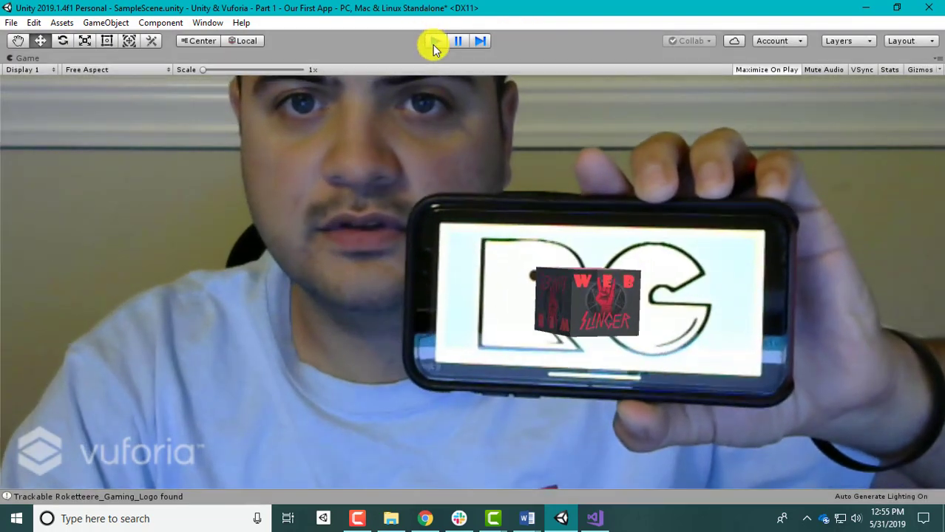
{"action": "left_click", "coordinate": [434, 41]}
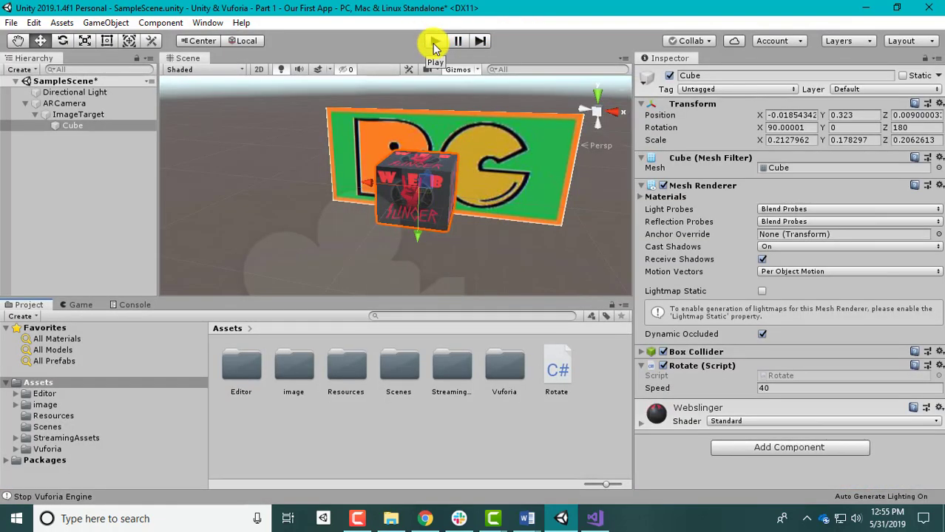